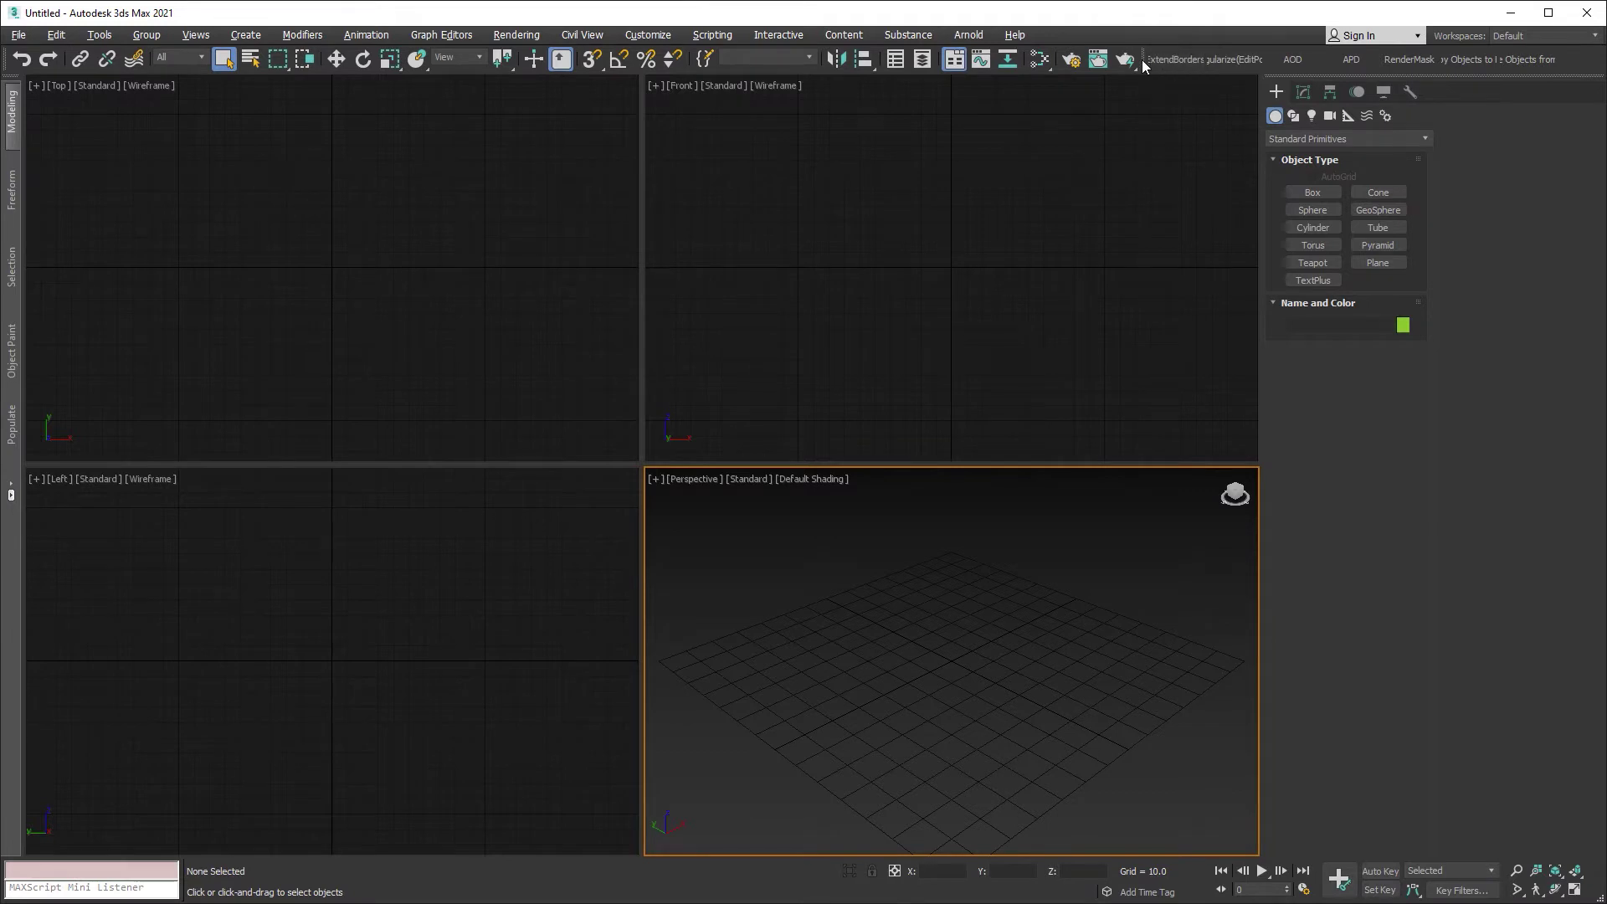
- Drag the ExtendBorders and M/C/P script toolbars off the main toolbar and remove them
left_click_drag(1142, 59, 697, 300)
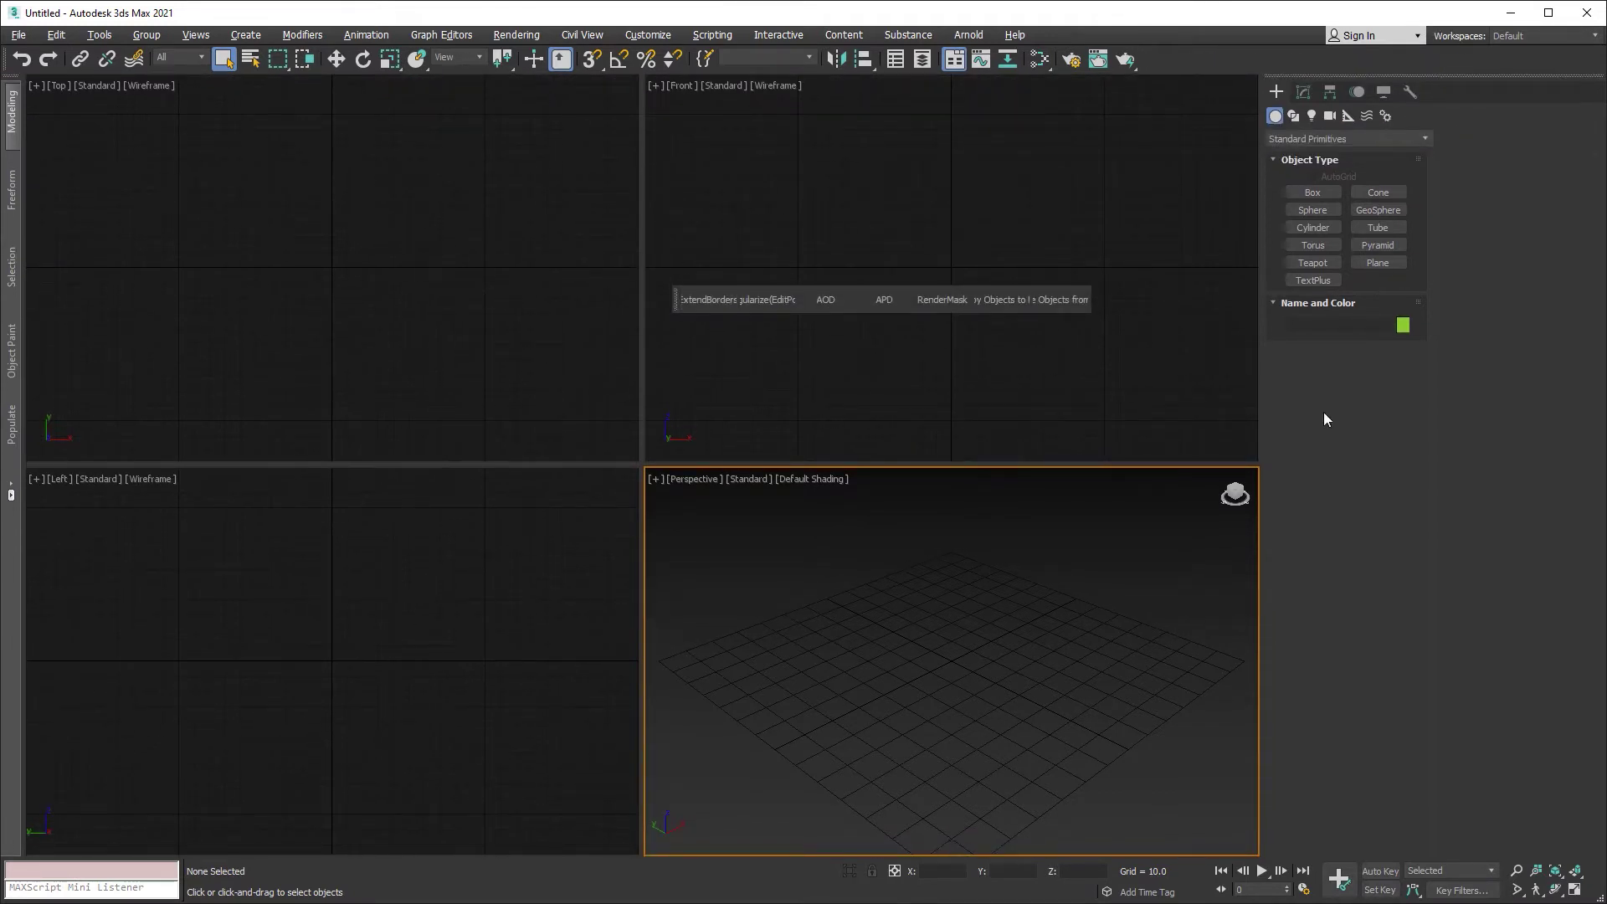
left_click_drag(1149, 538, 708, 394)
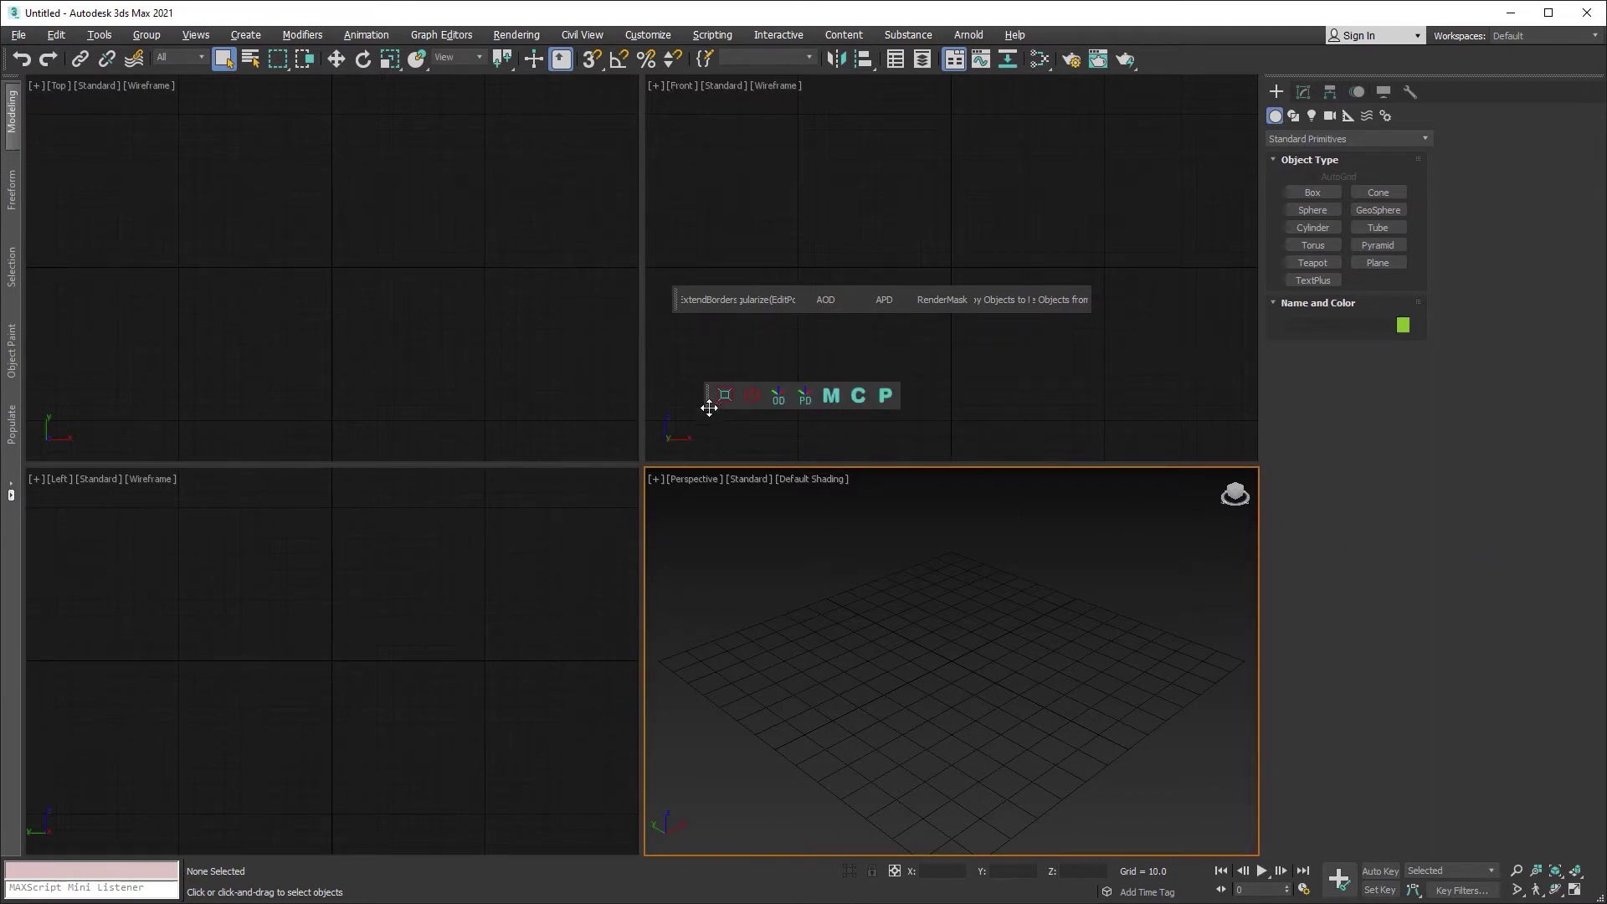
left_click_drag(707, 396, 1171, 71)
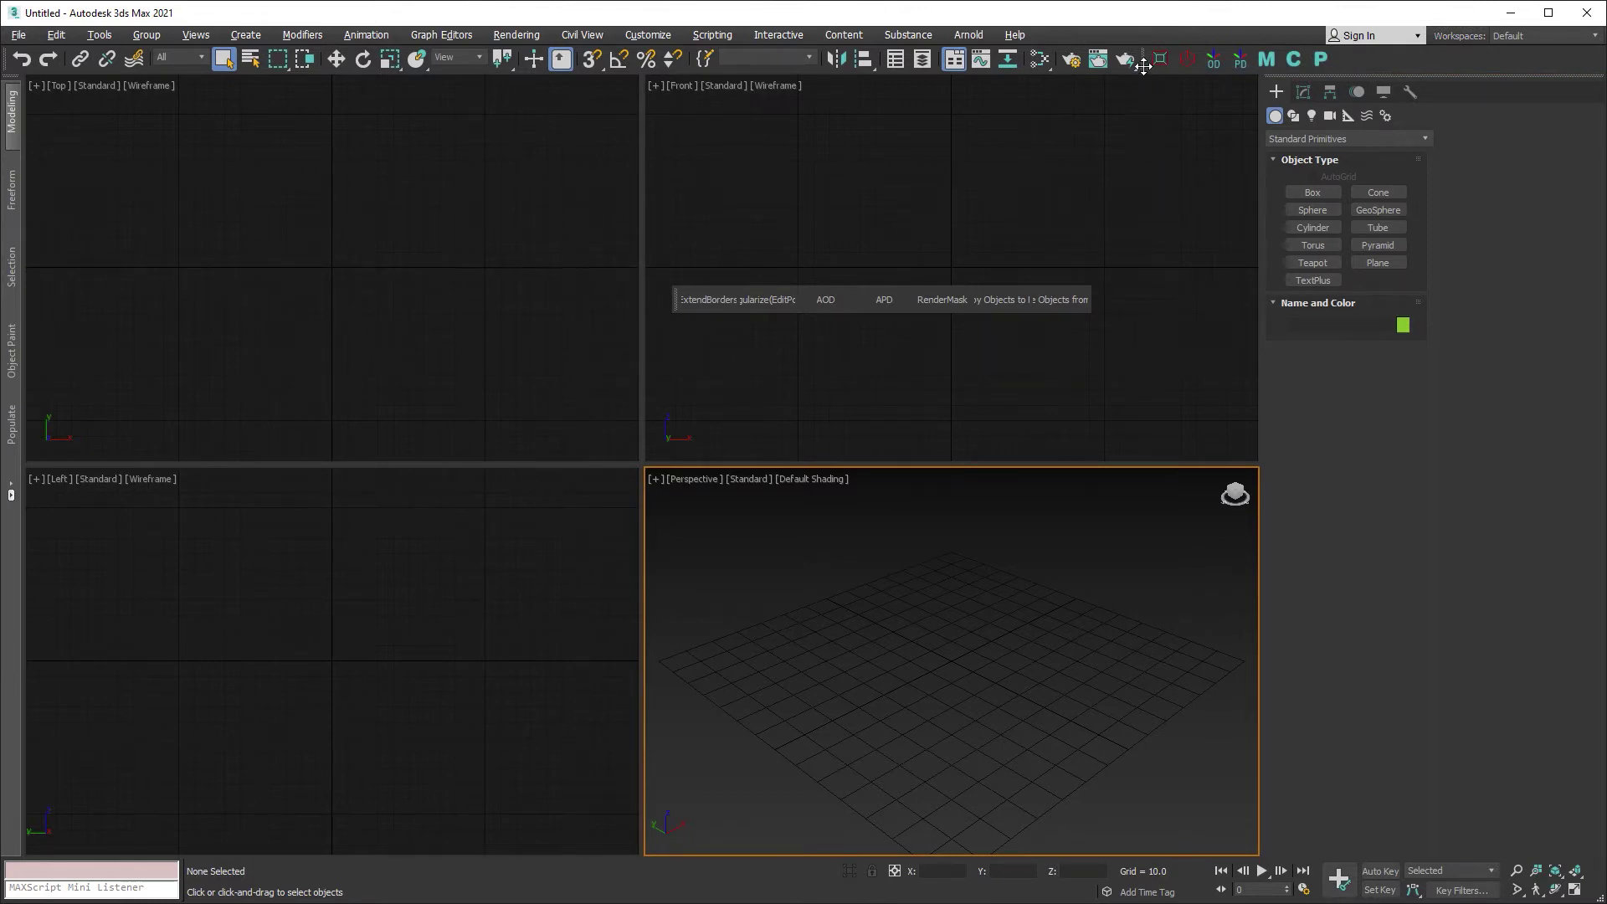
left_click_drag(1144, 66, 849, 369)
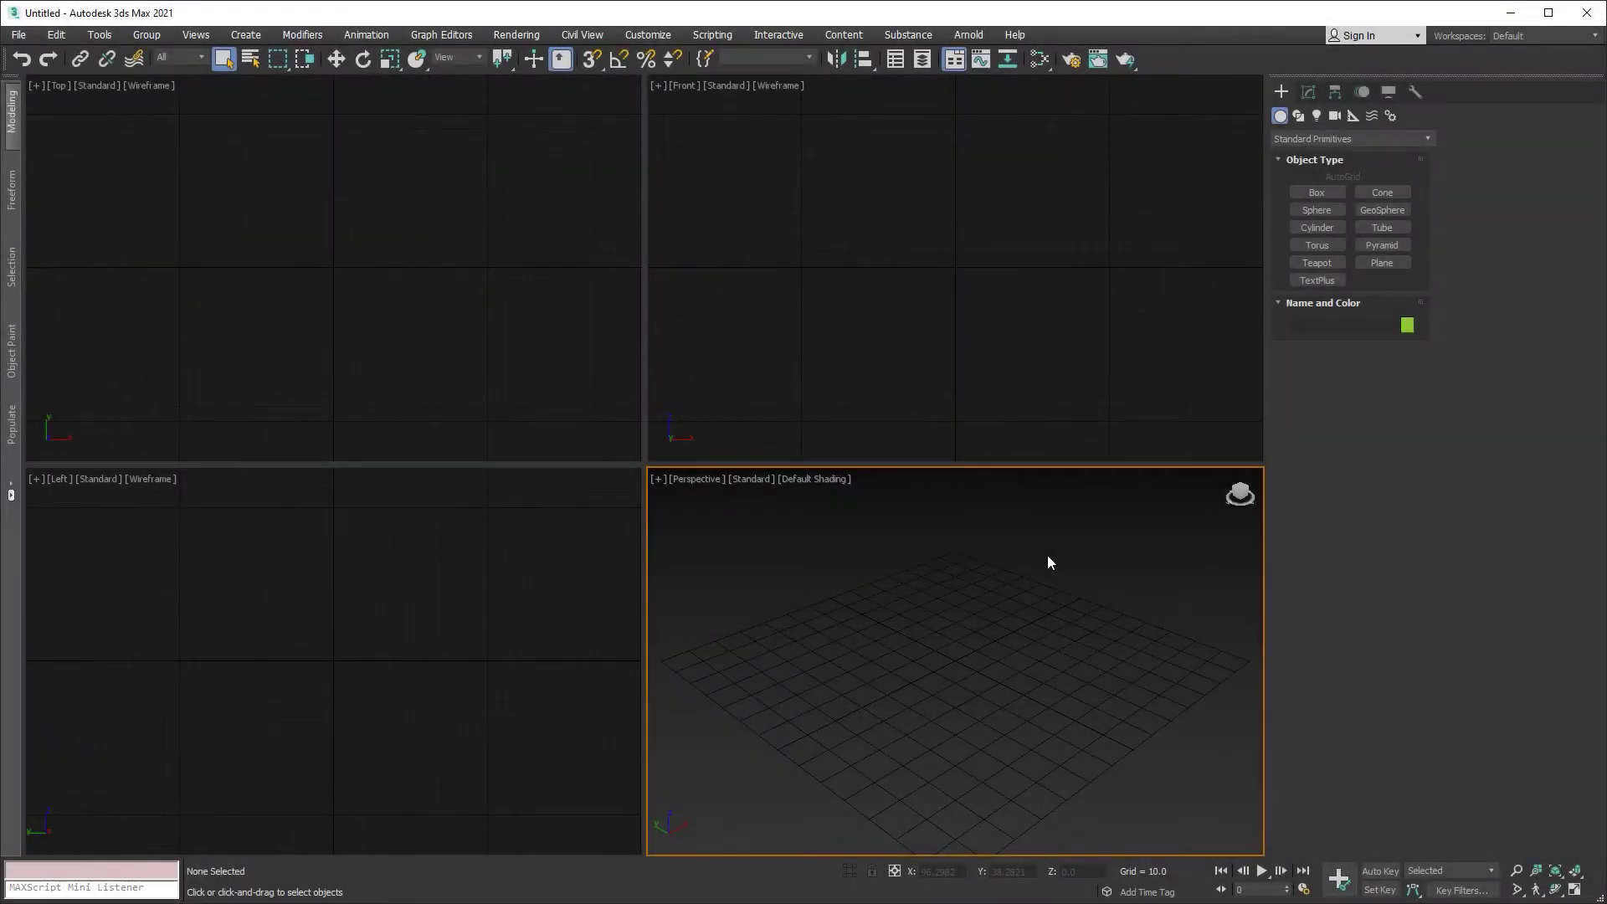
- Create a new empty custom toolbar named 'Giancr' in Customize User Interface
left_click(648, 34)
left_click(658, 63)
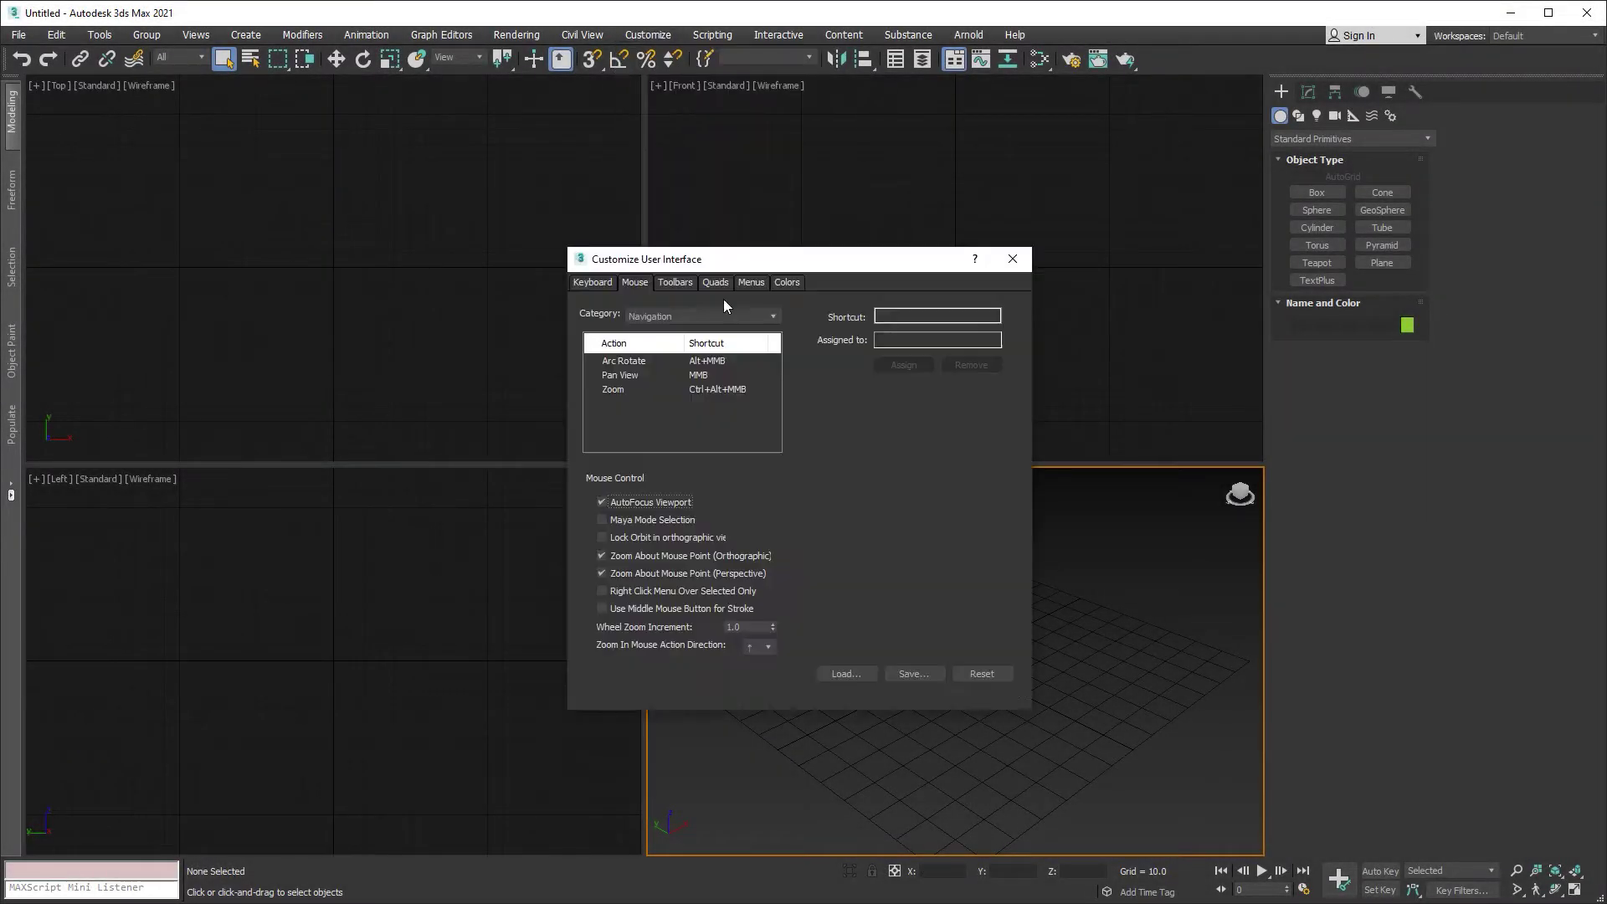
left_click(676, 283)
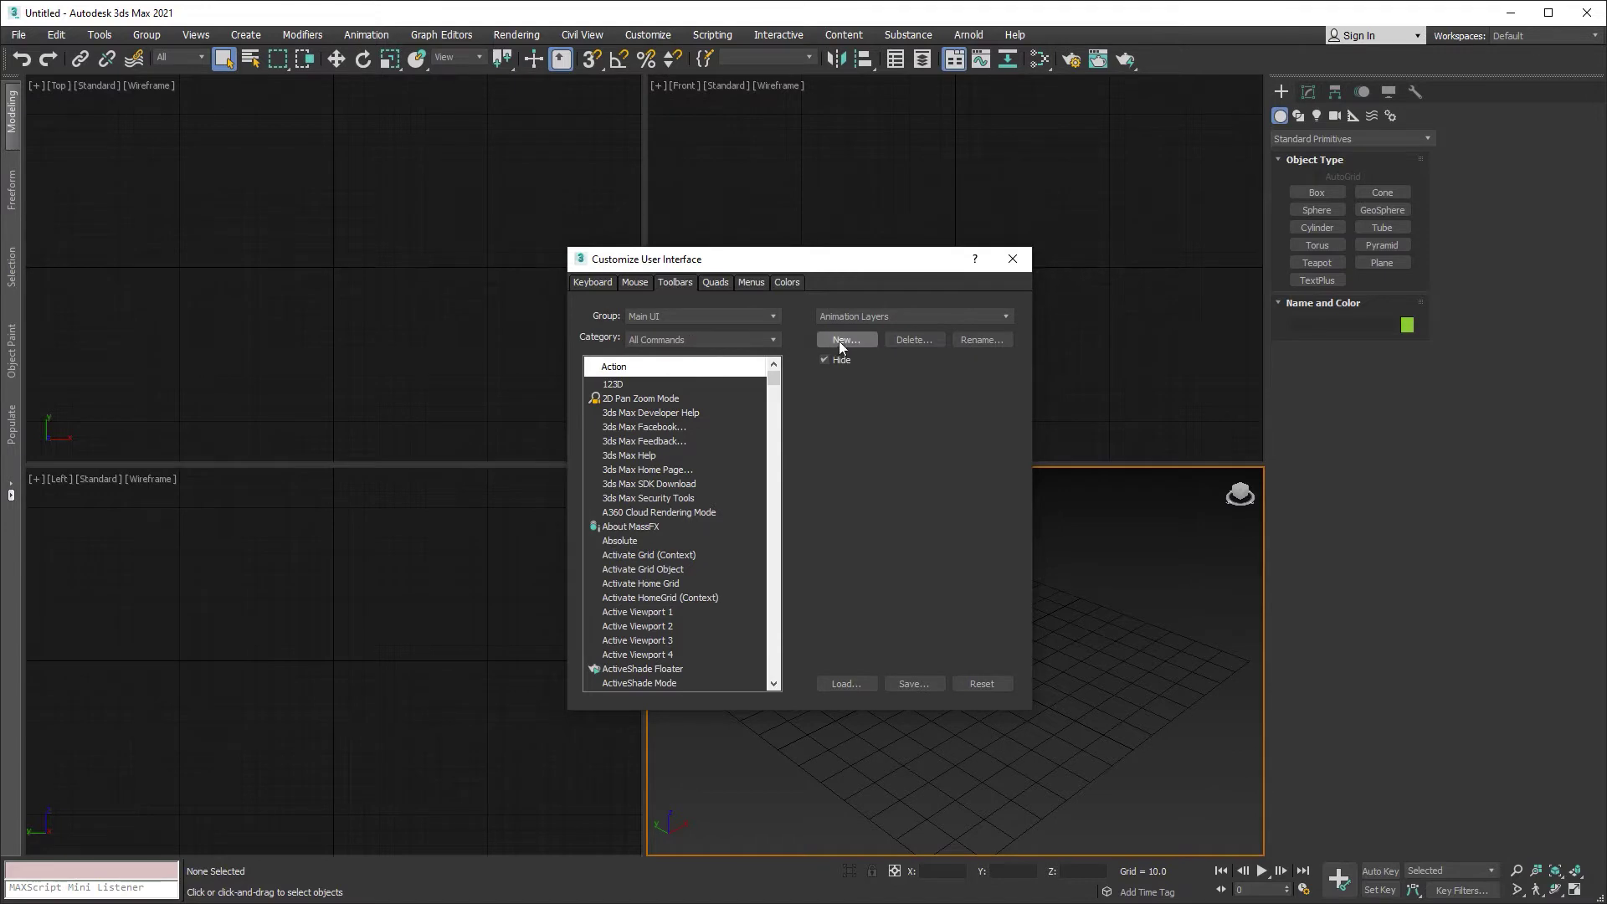
left_click(838, 339)
type("Giancr")
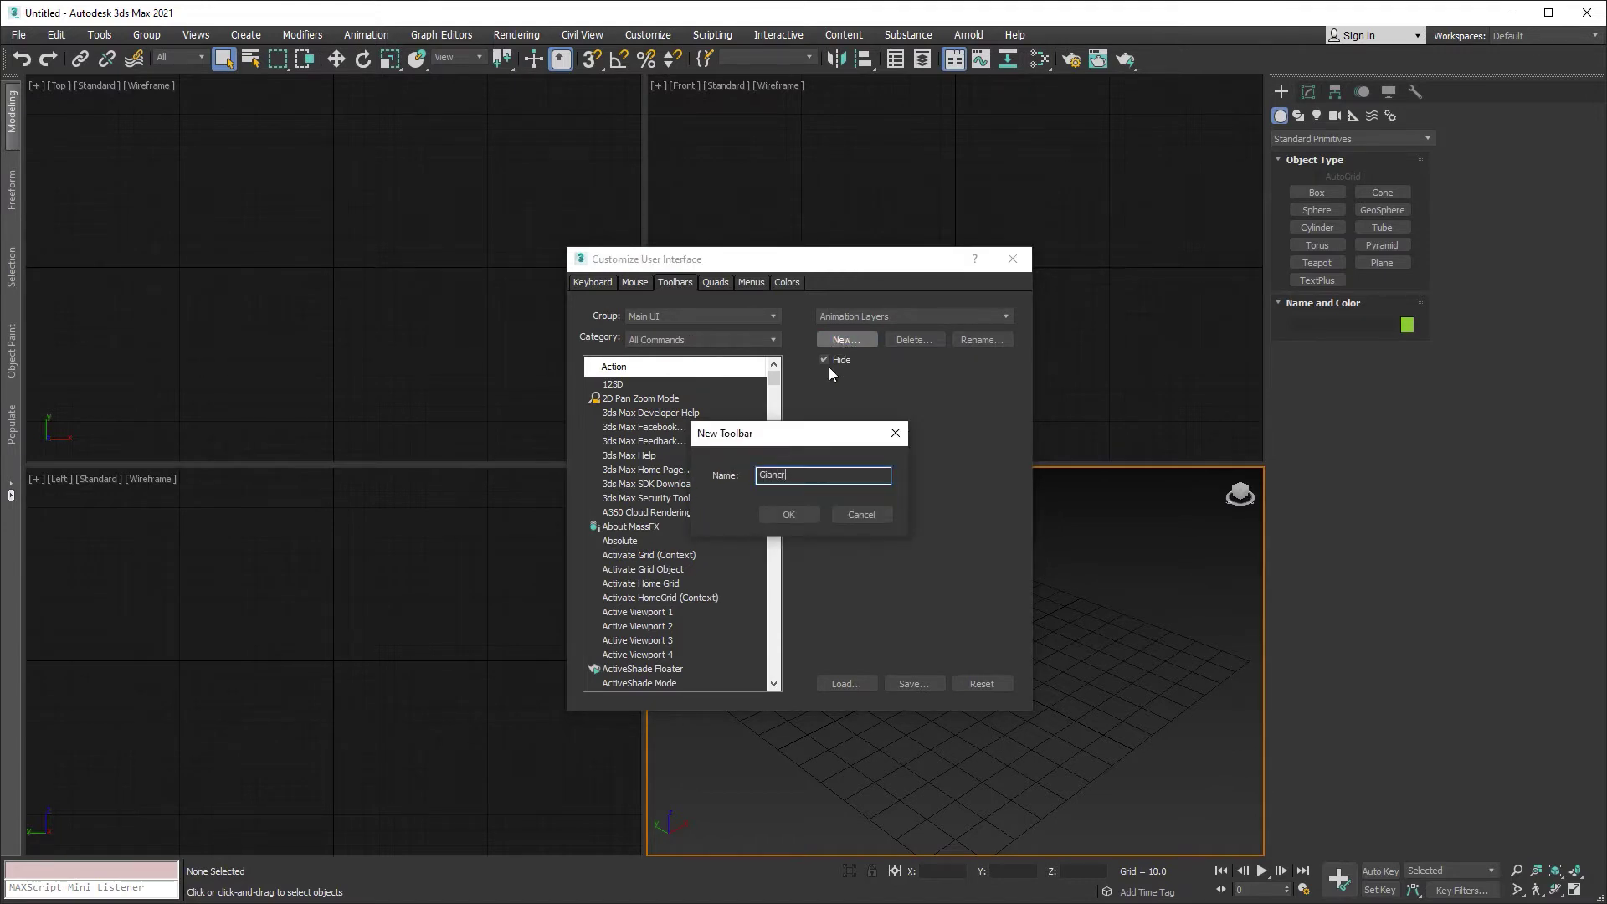
left_click(800, 517)
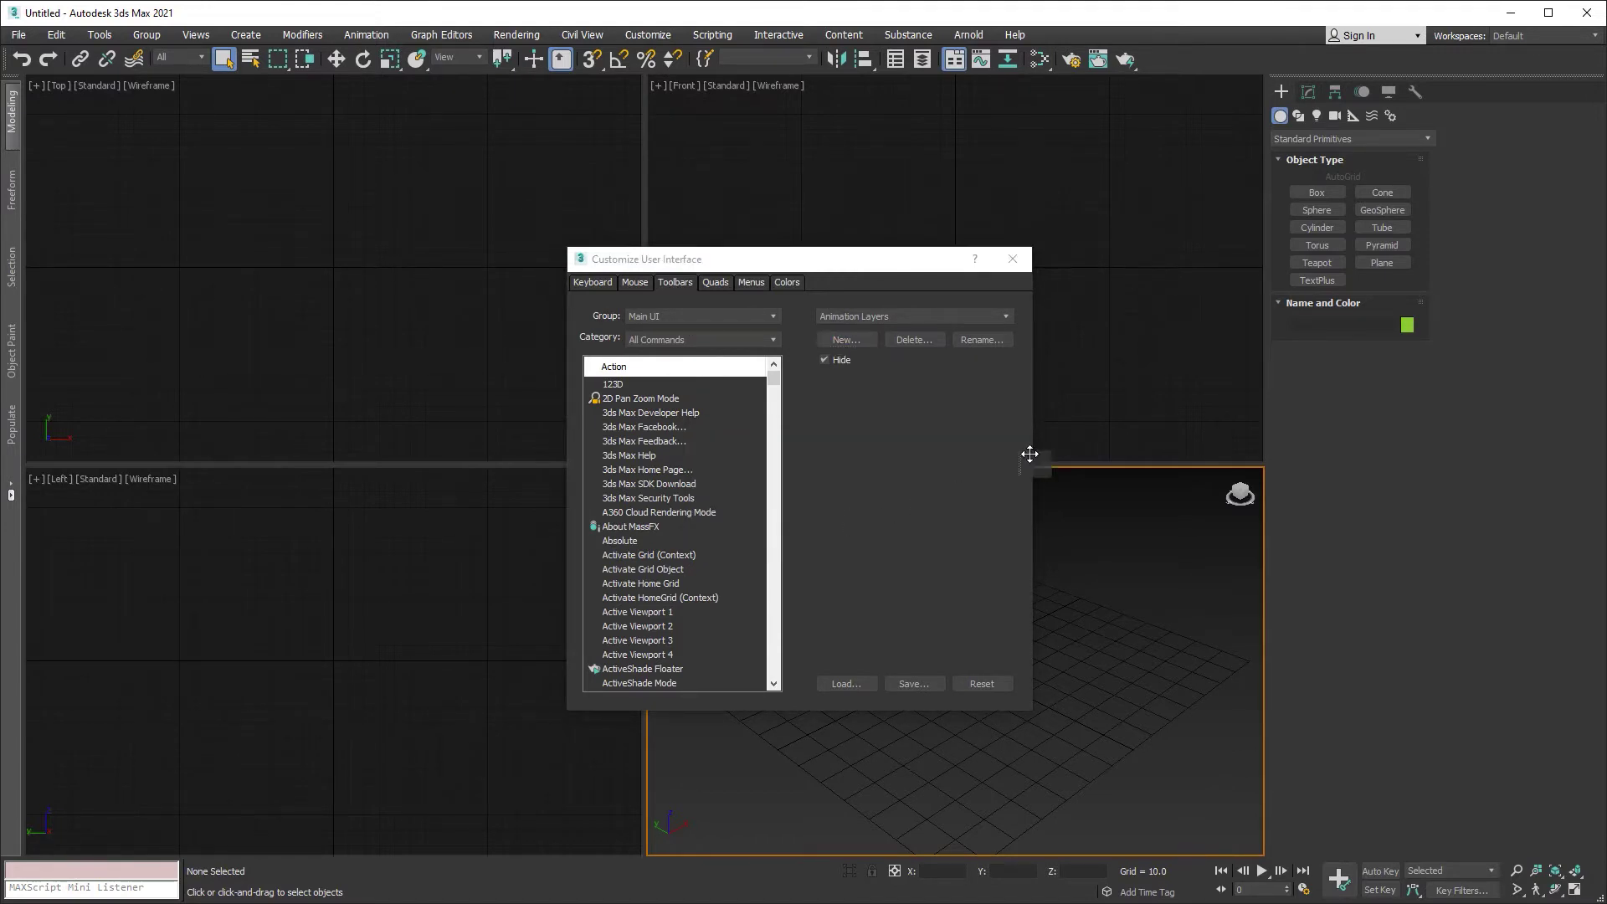
left_click_drag(1030, 455, 1084, 404)
- Add CG_Tools' Paste Objects from File and Copy Objects to File to Giancr, then dock it
left_click(770, 340)
left_click(662, 451)
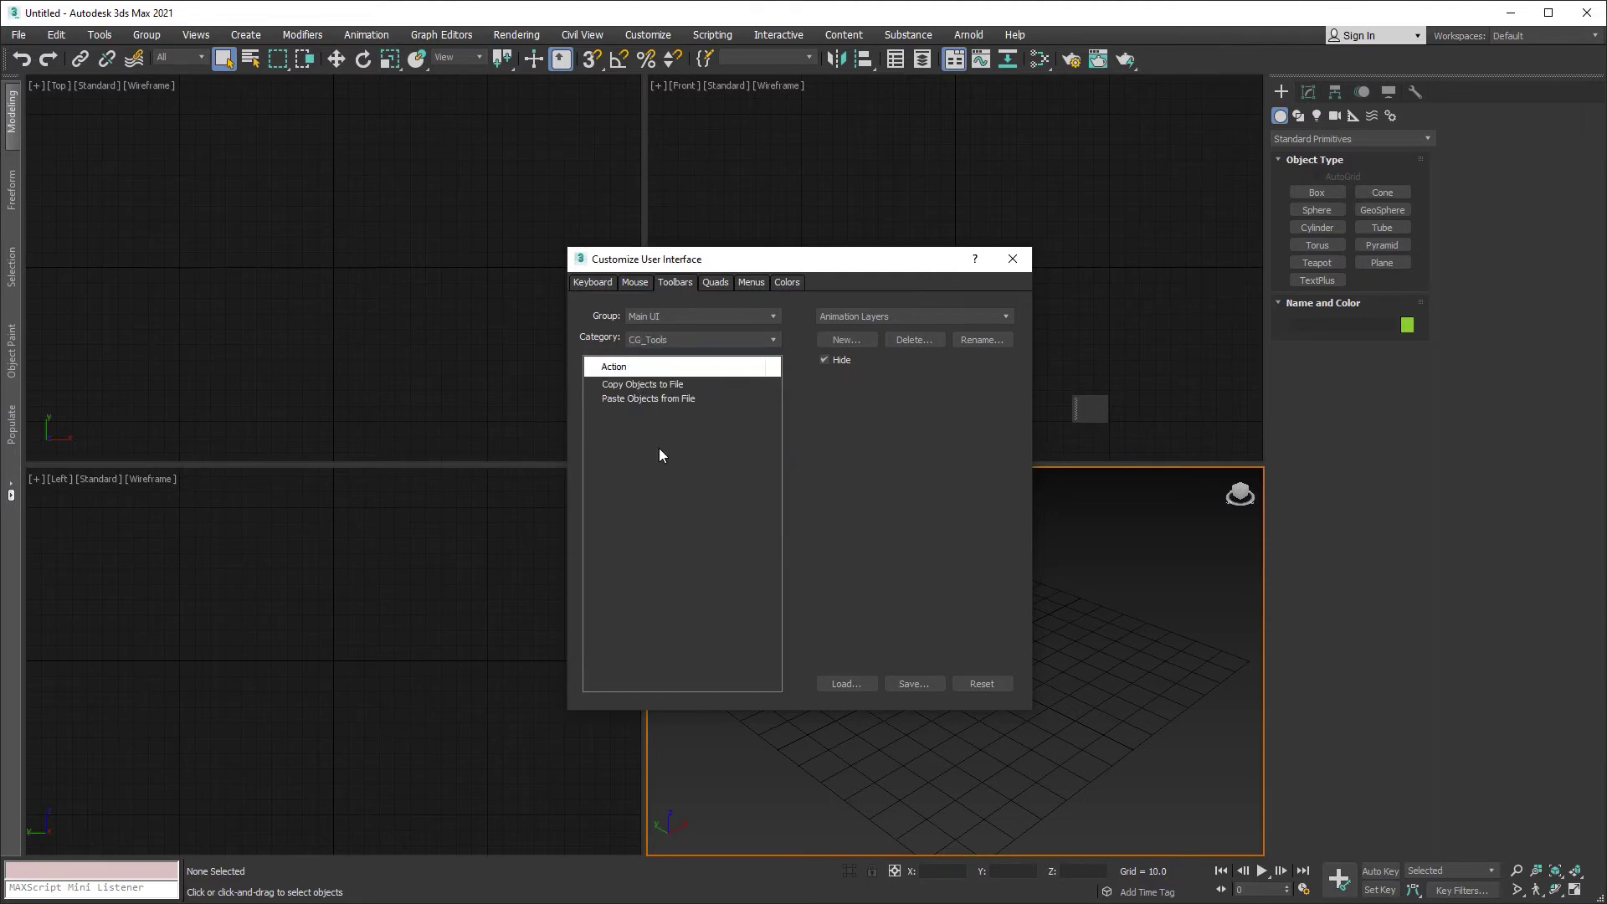
left_click_drag(624, 399, 1102, 407)
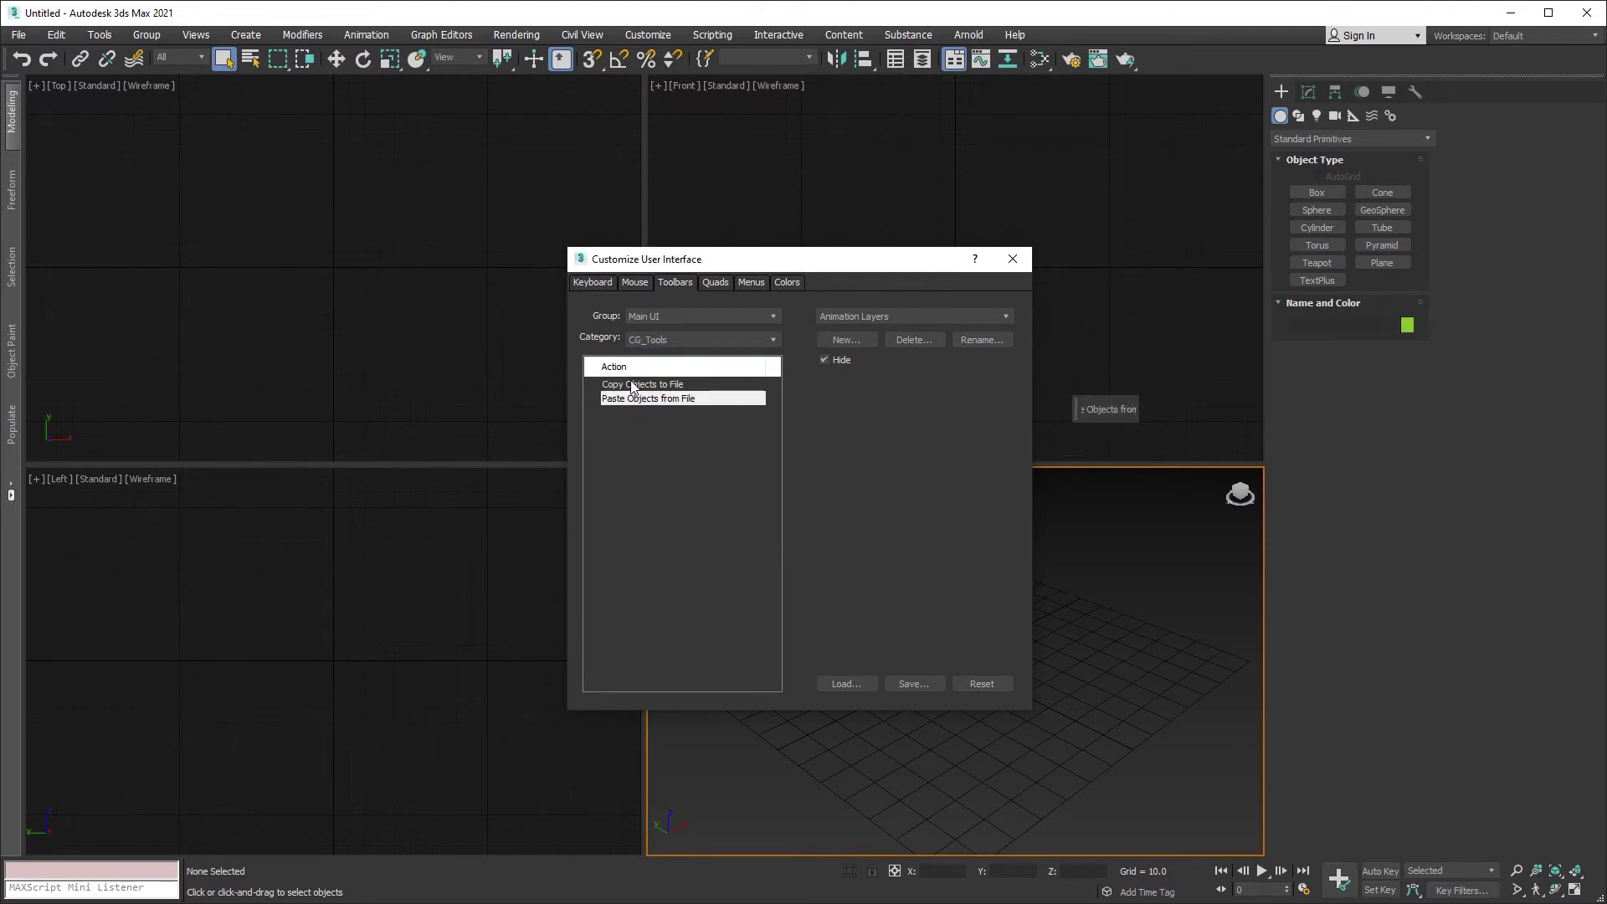
mouse_move(632, 387)
left_mouse_down()
mouse_move(1082, 409)
mouse_move(1158, 80)
left_mouse_up()
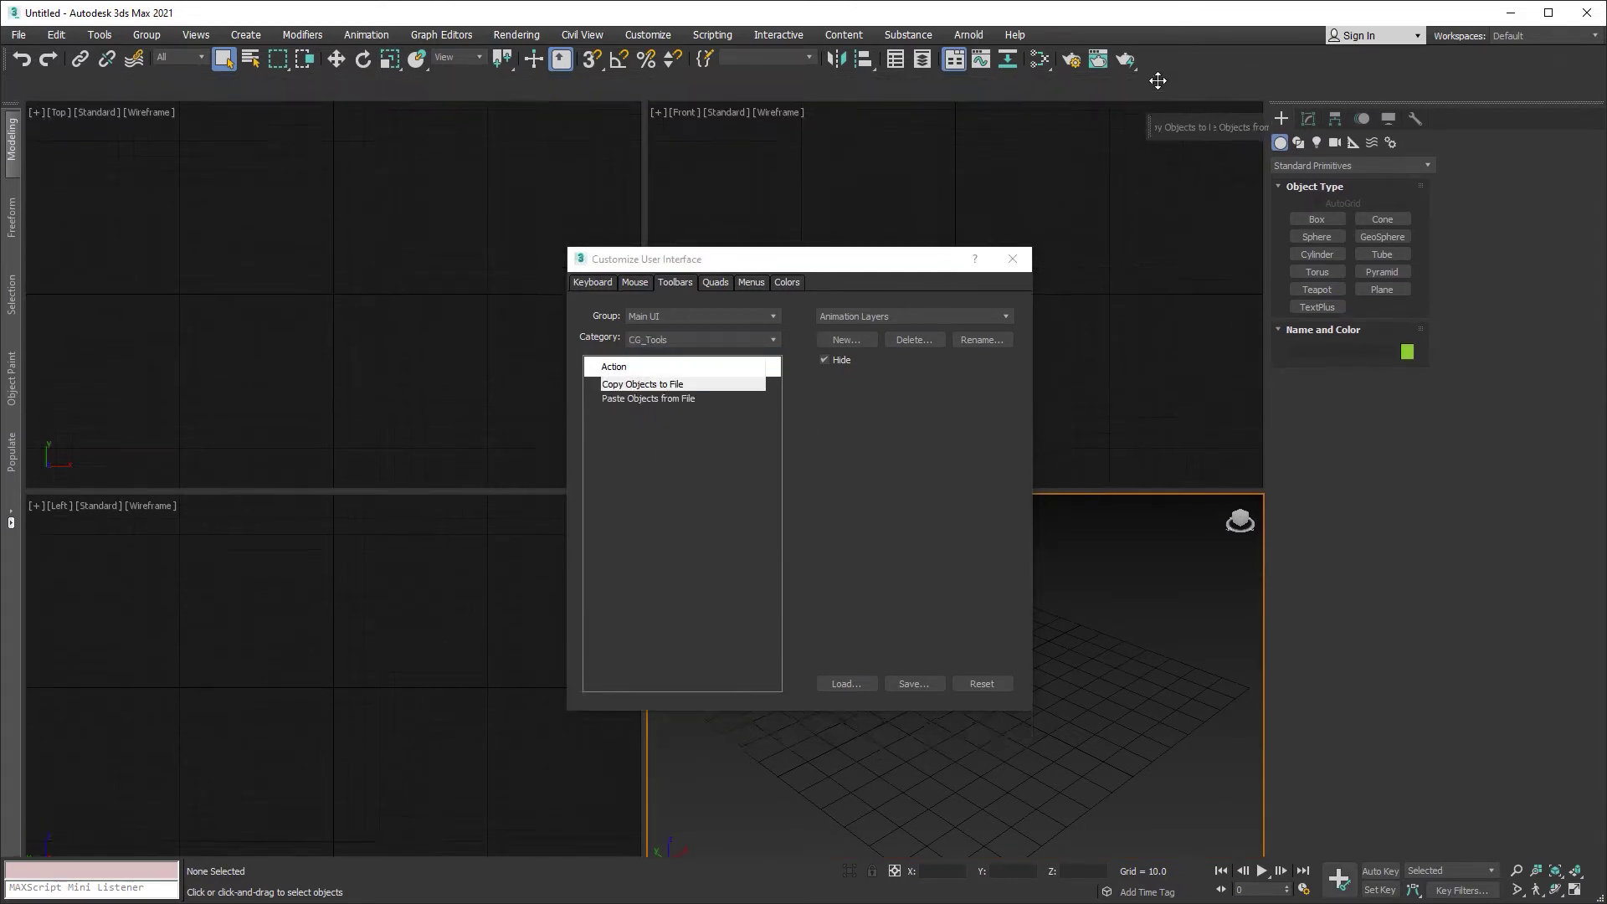
left_click(1013, 258)
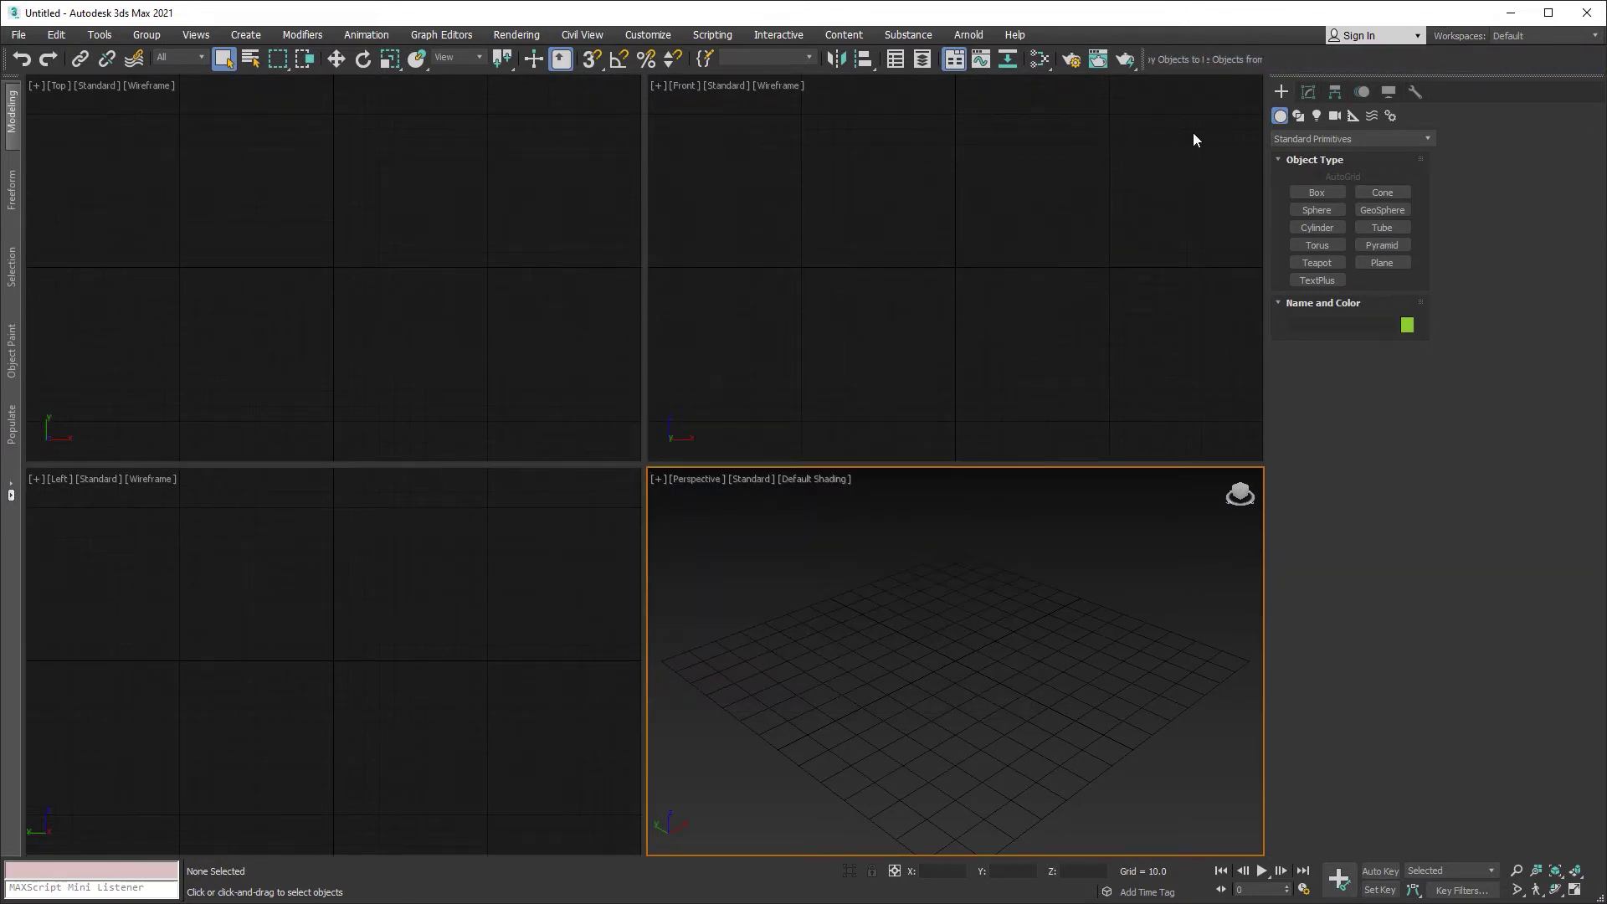
right_click(1169, 60)
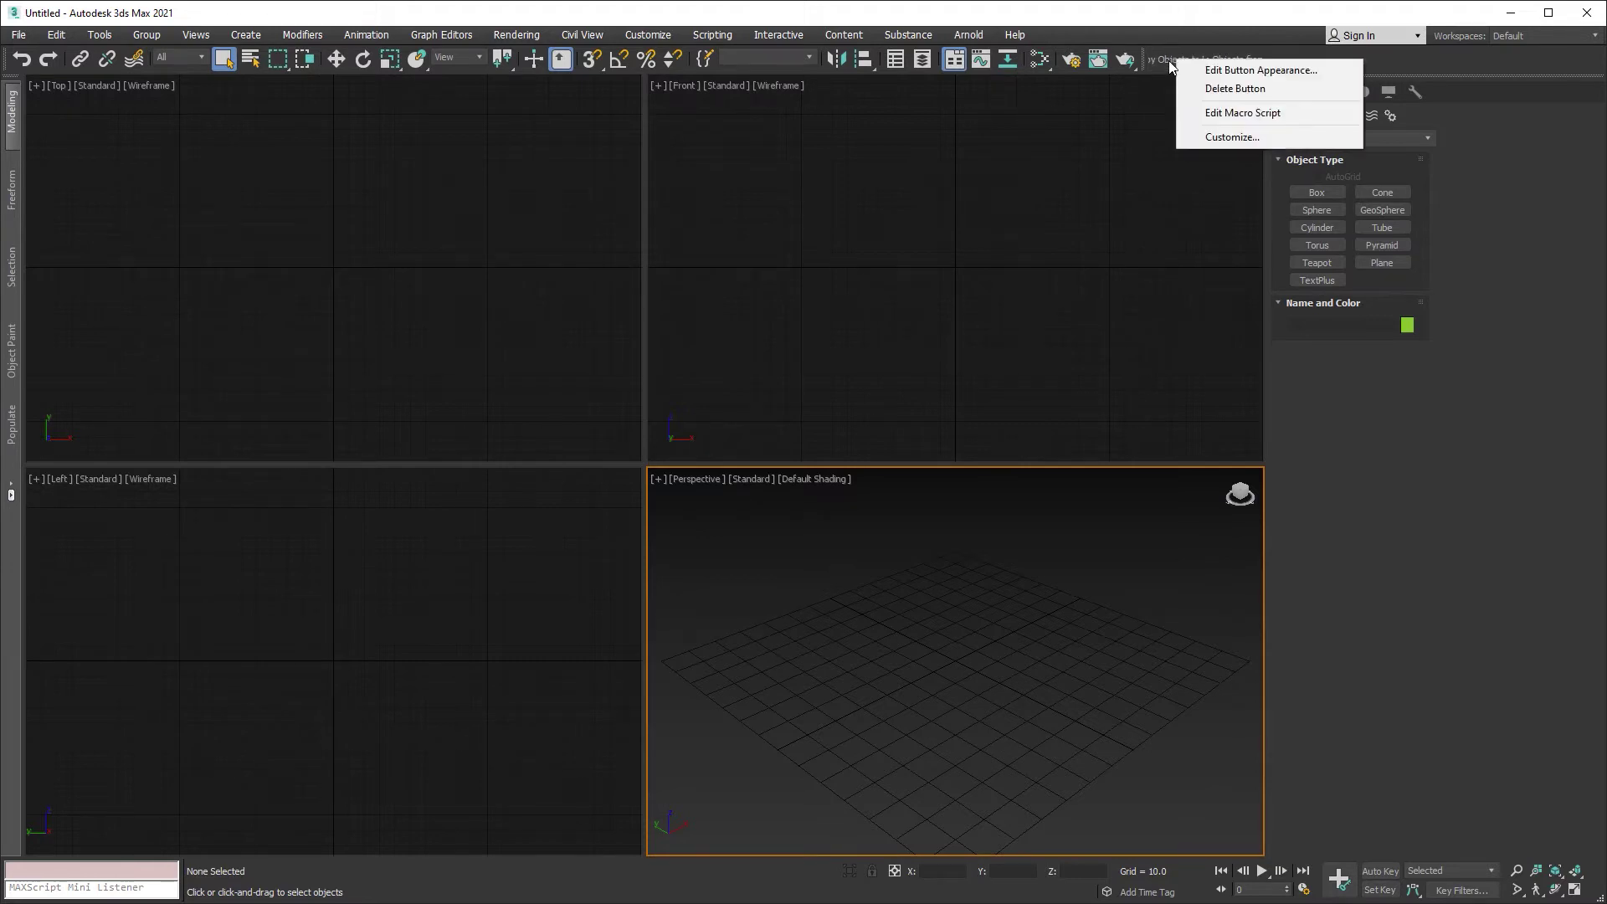
left_click(1217, 71)
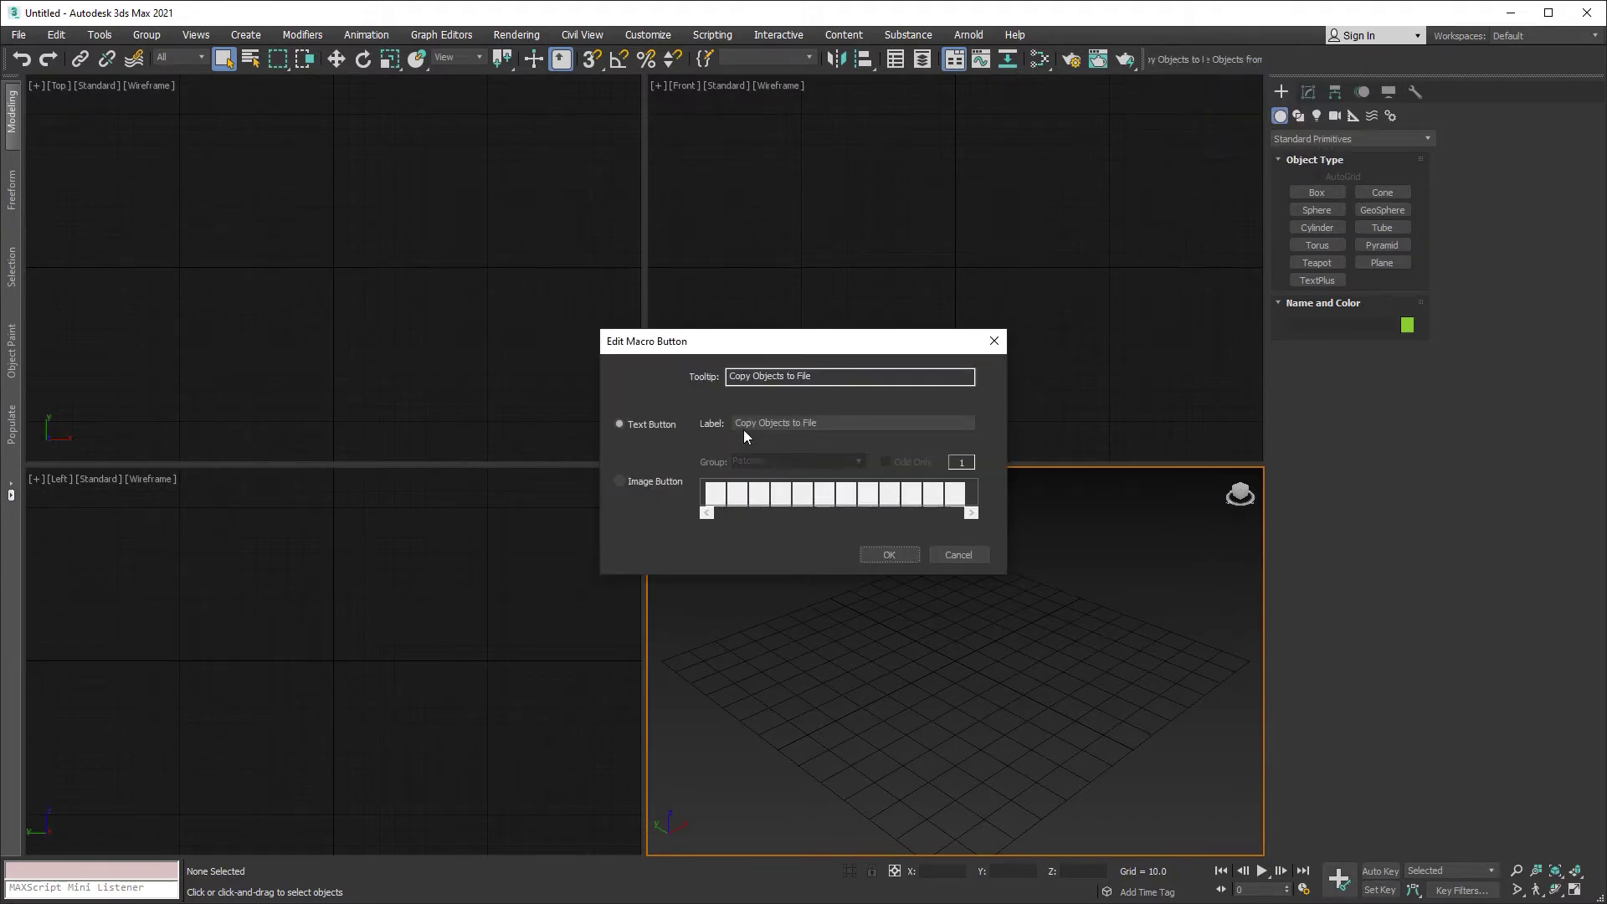
left_click(620, 480)
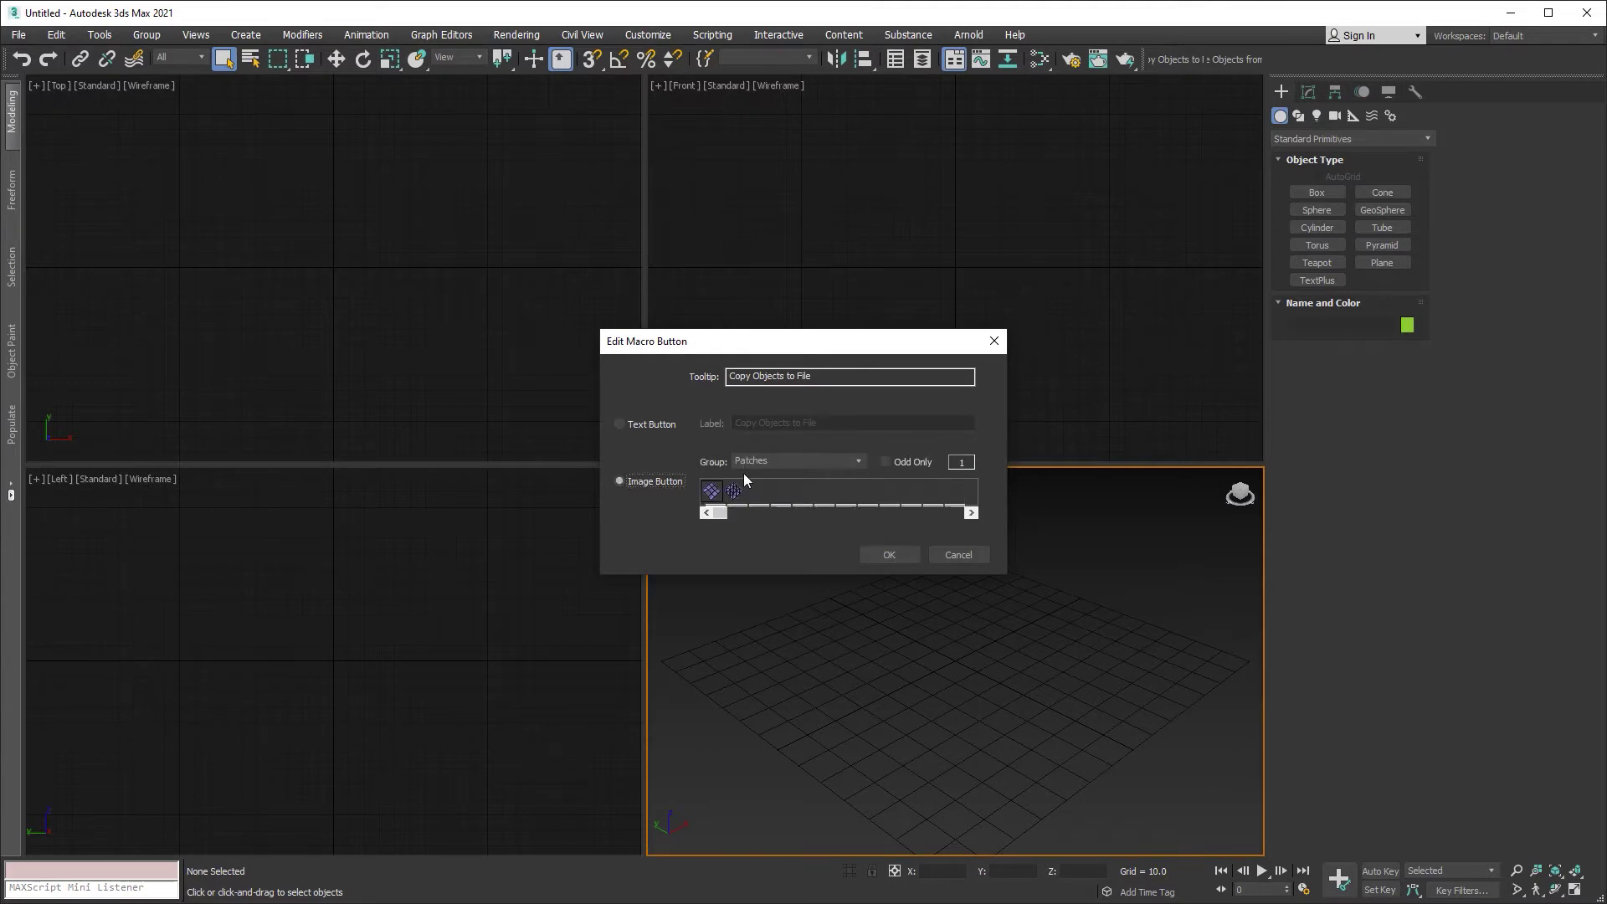
left_click(861, 462)
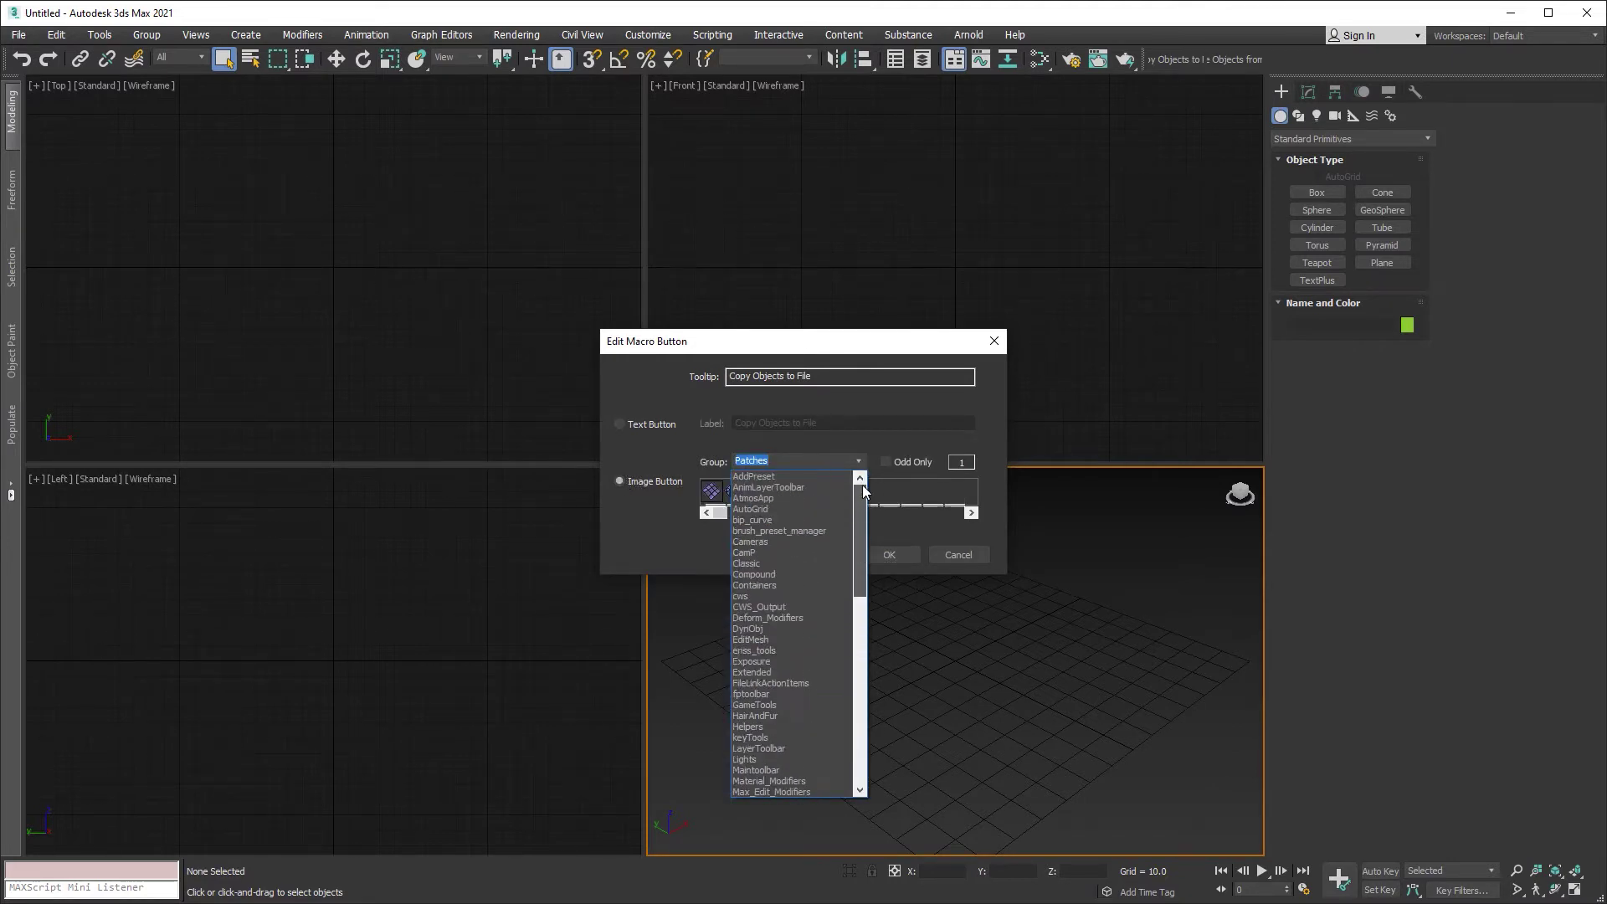
left_click_drag(862, 489, 861, 696)
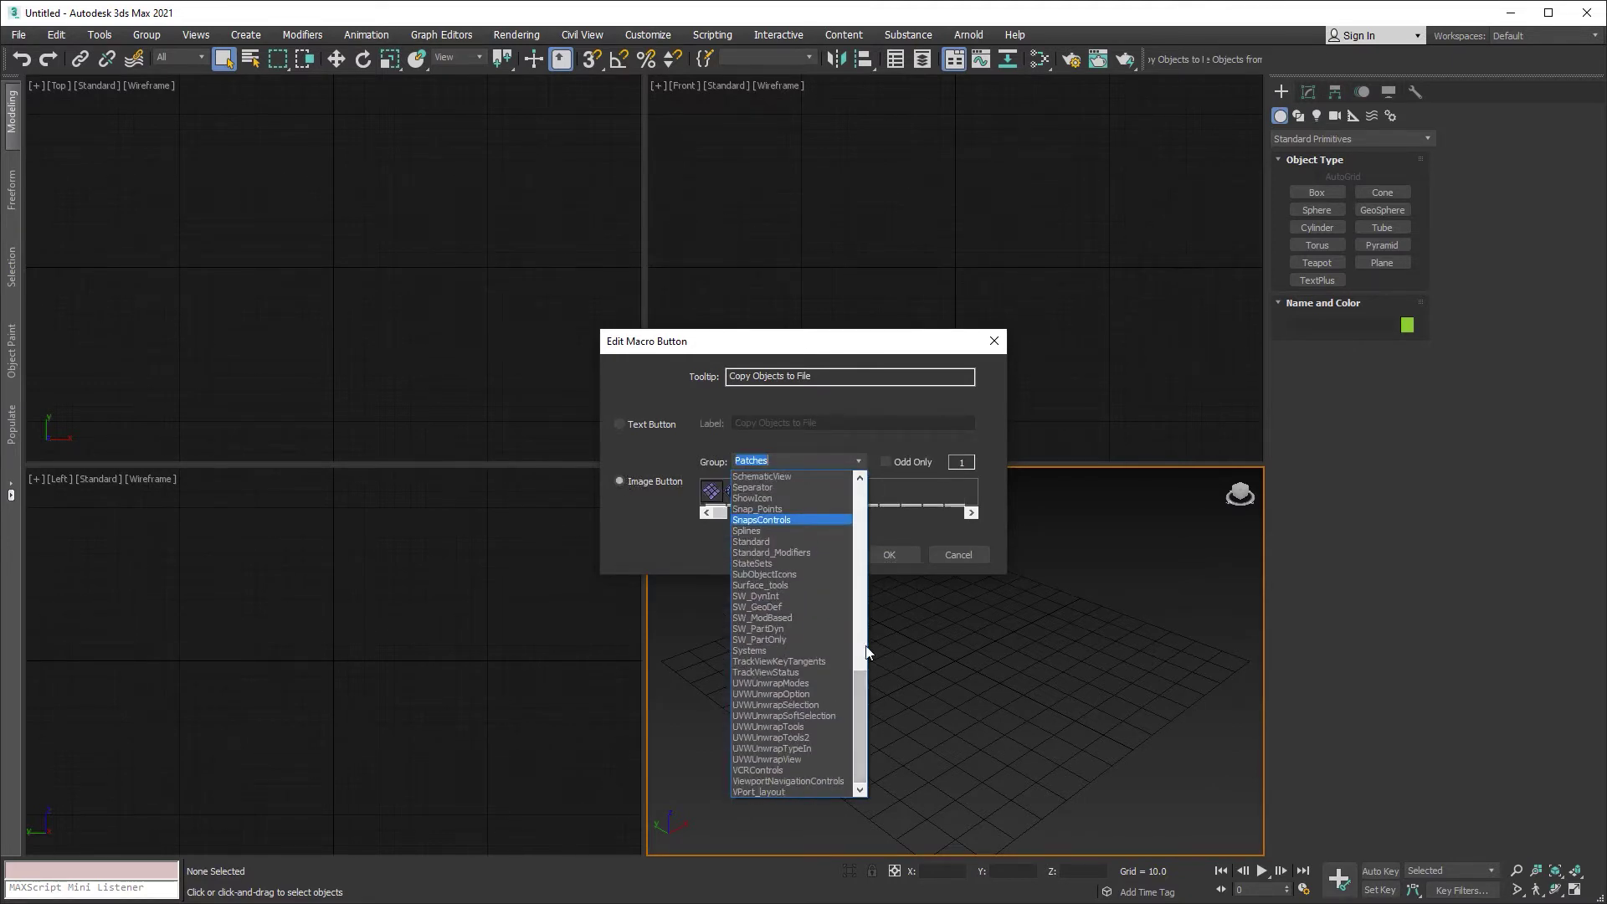
left_click(994, 533)
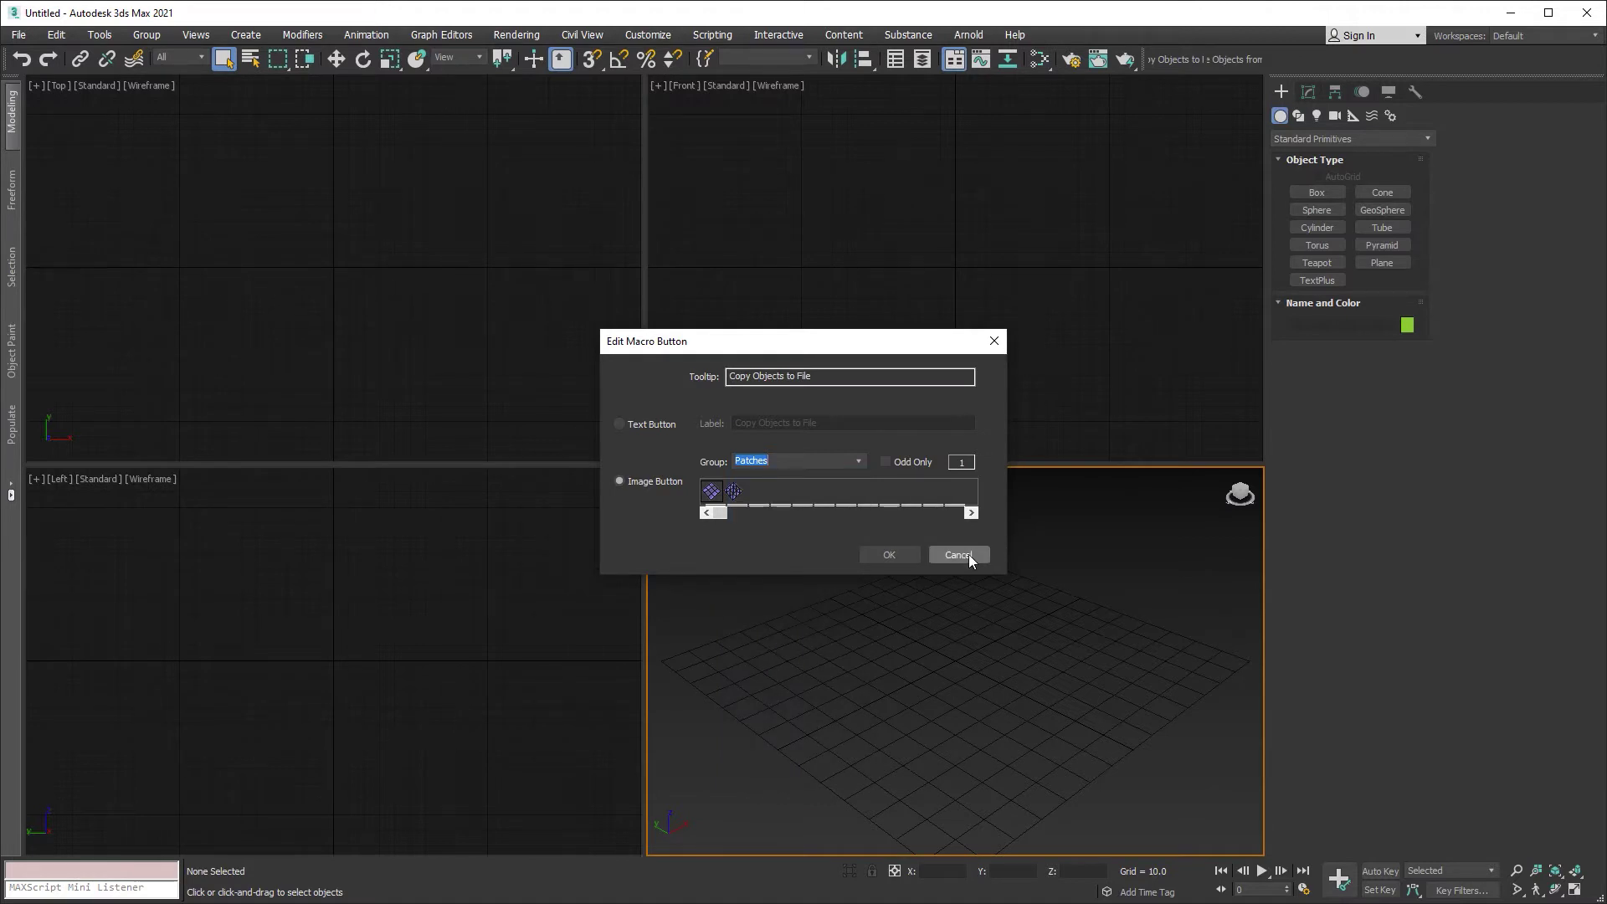
left_click(970, 557)
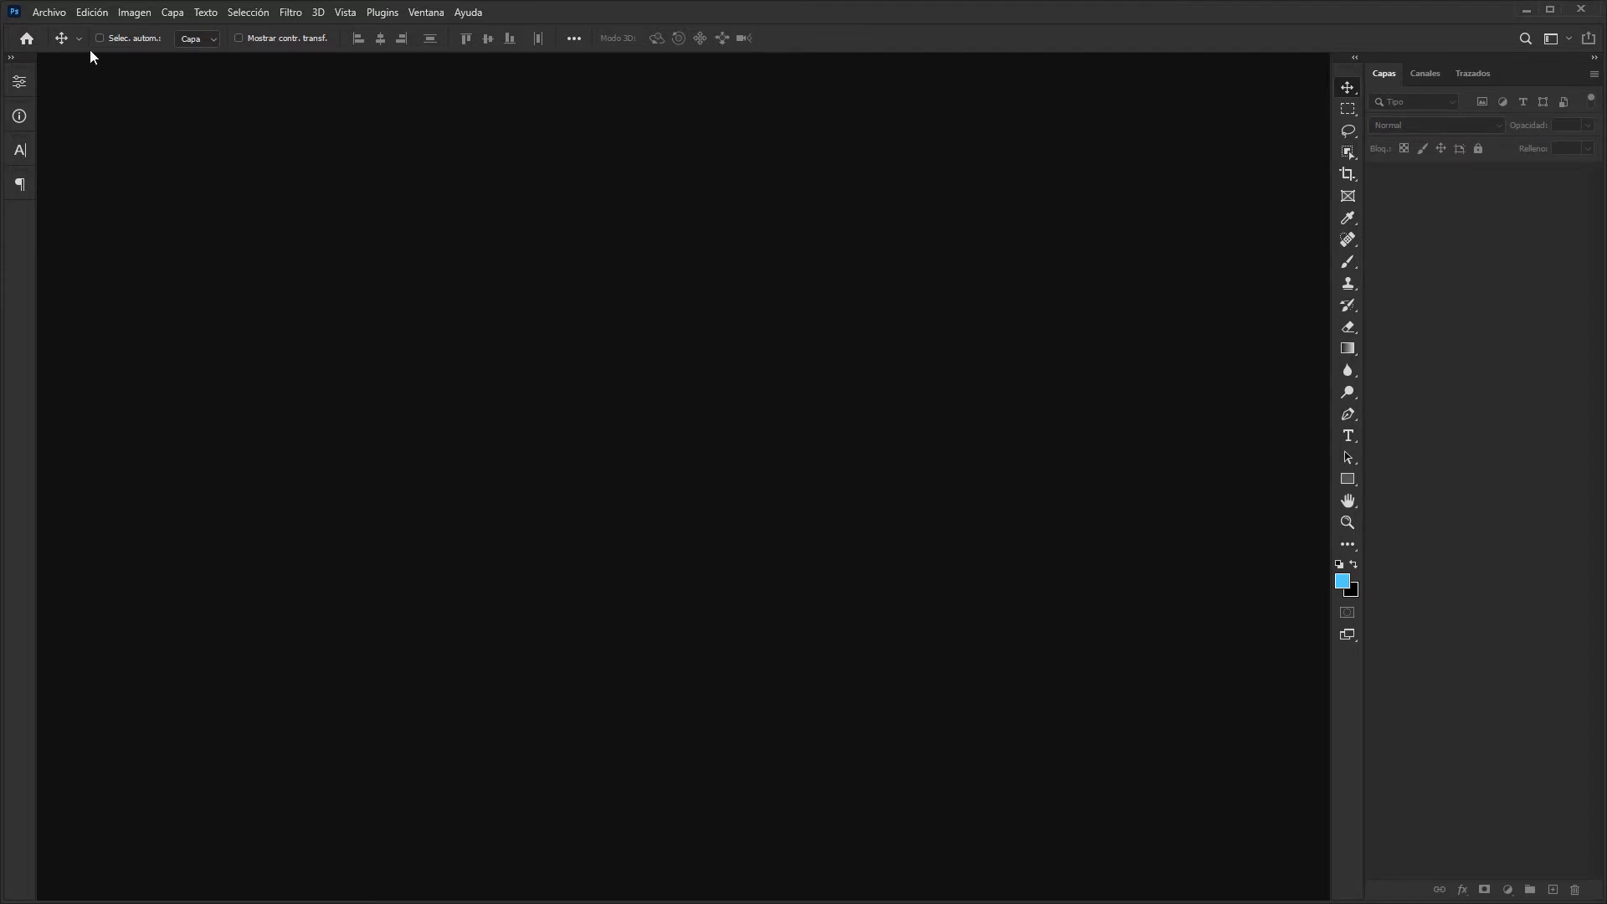
- Create a new transparent 24 × 24 px Photoshop document
left_click(58, 13)
left_click(62, 30)
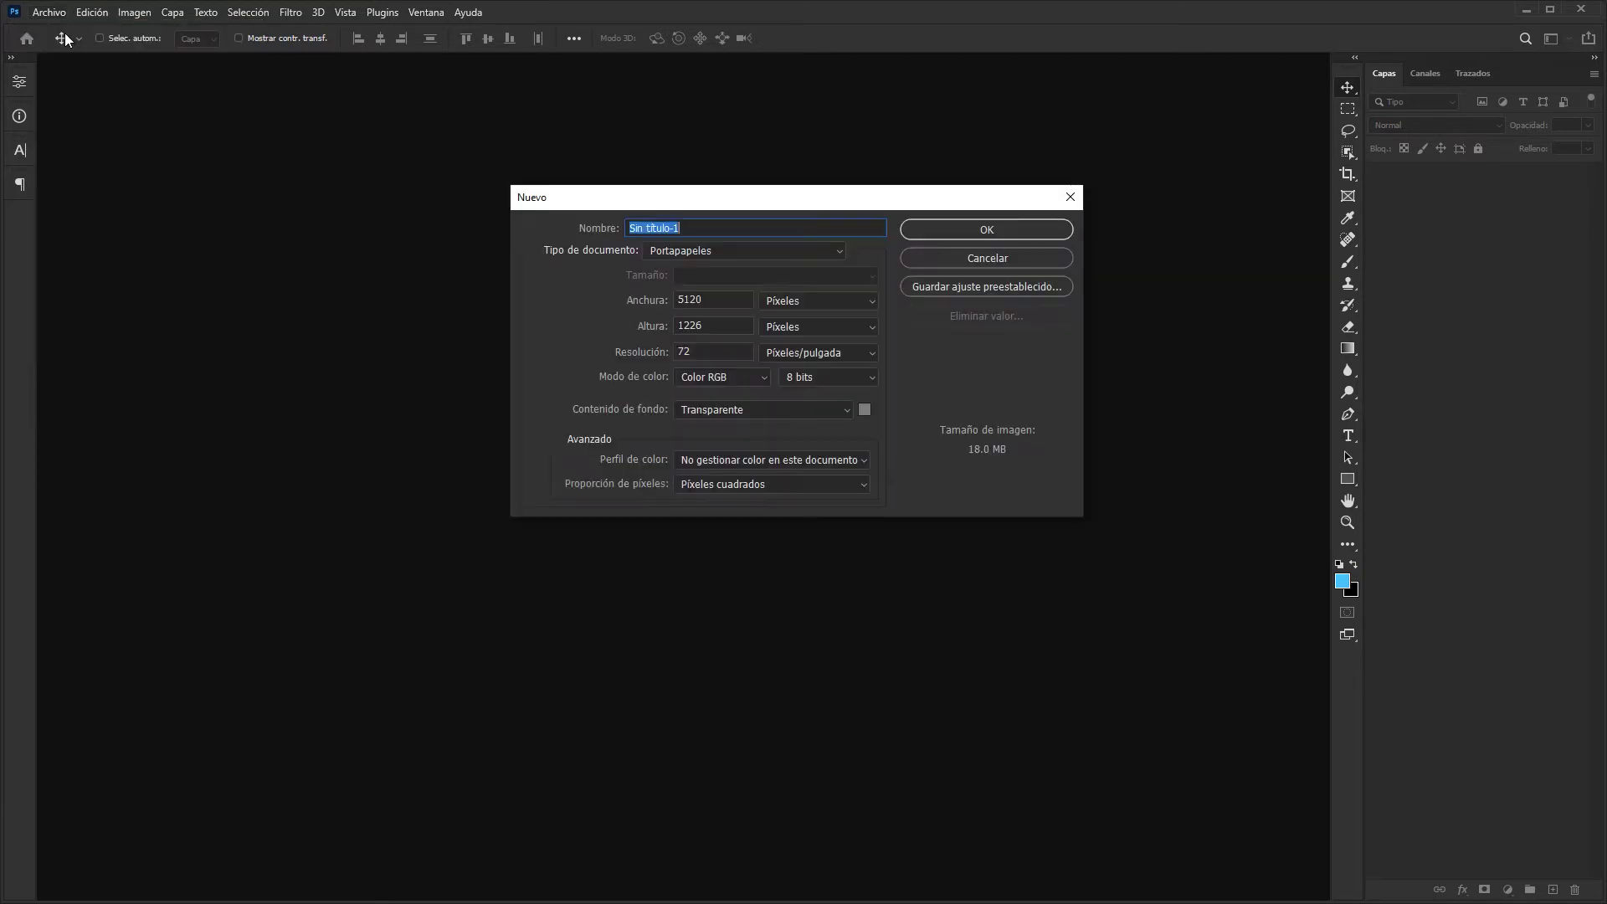
left_click(650, 298)
type("2")
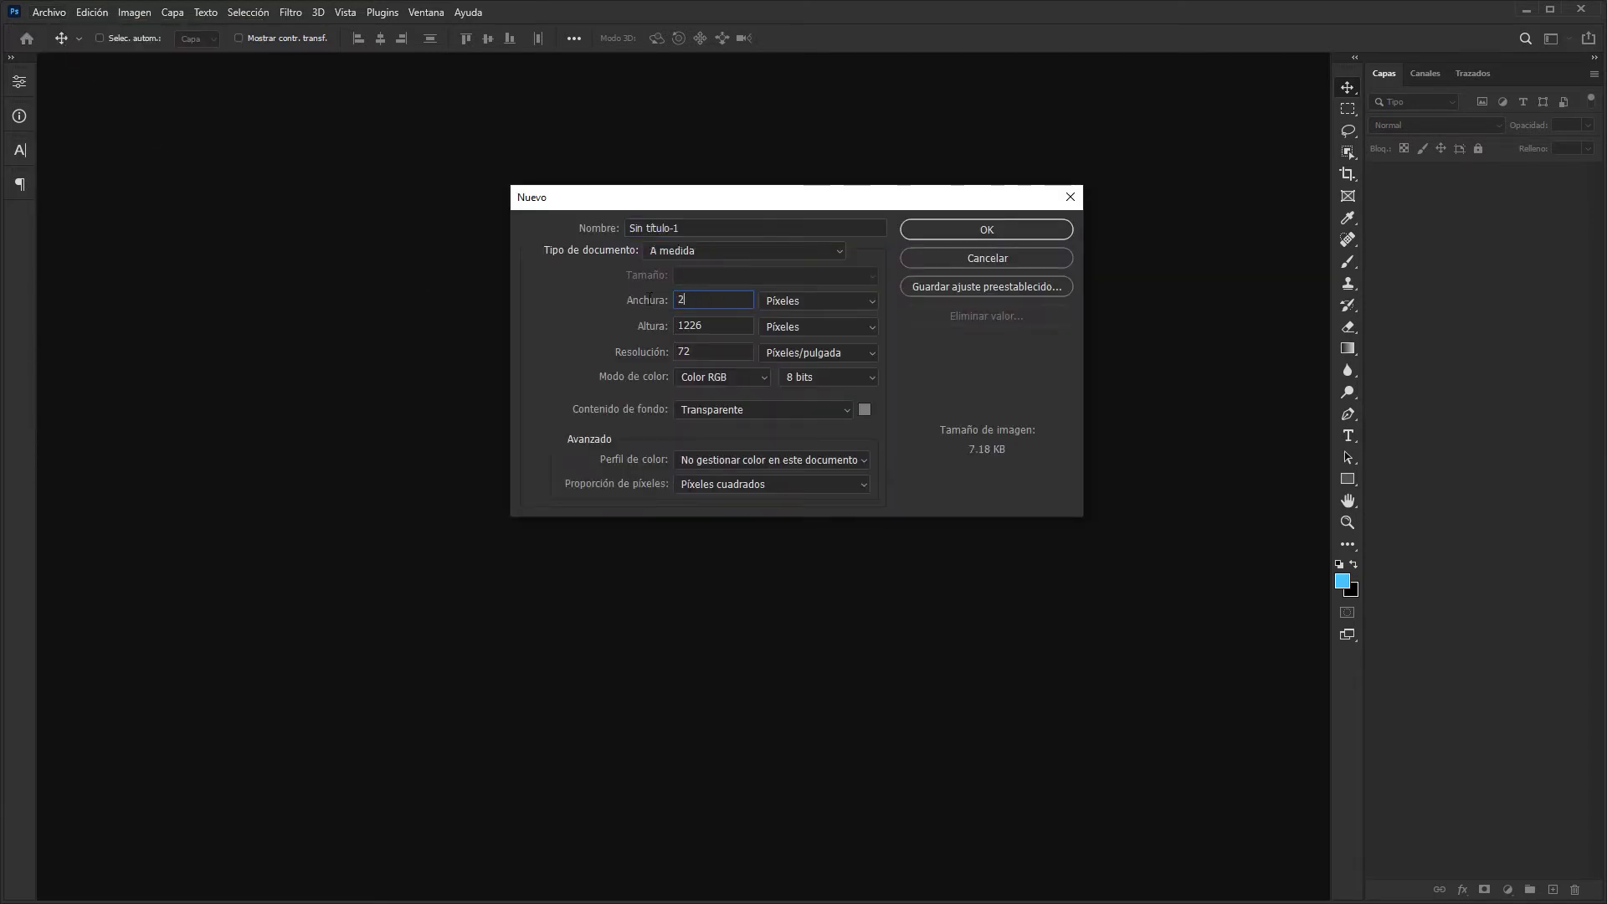
type("4")
key("Tab")
type("24")
left_click(981, 231)
- Zoom the canvas to 1600% and place a vertical guide at its right edge, x=24
key("ctrl+plus")
key("ctrl+plus")
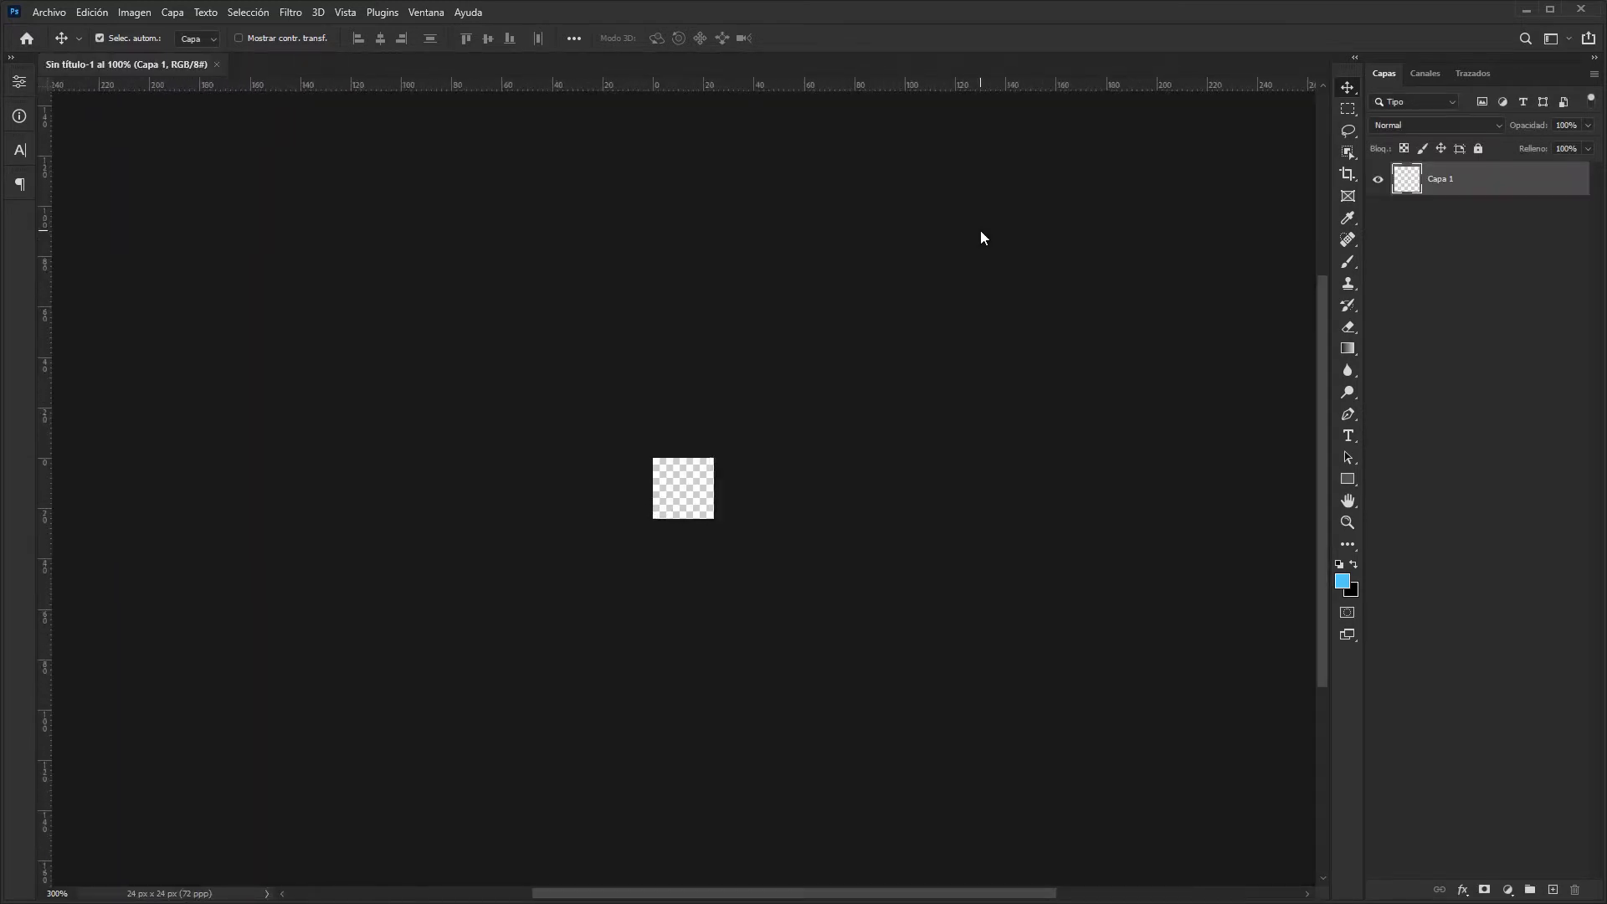
key("ctrl+plus")
key("ctrl+plus")
key("ctrl+plus")
key("ctrl+plus")
key("ctrl+plus")
key("ctrl+plus")
key("ctrl+plus")
key("ctrl+plus")
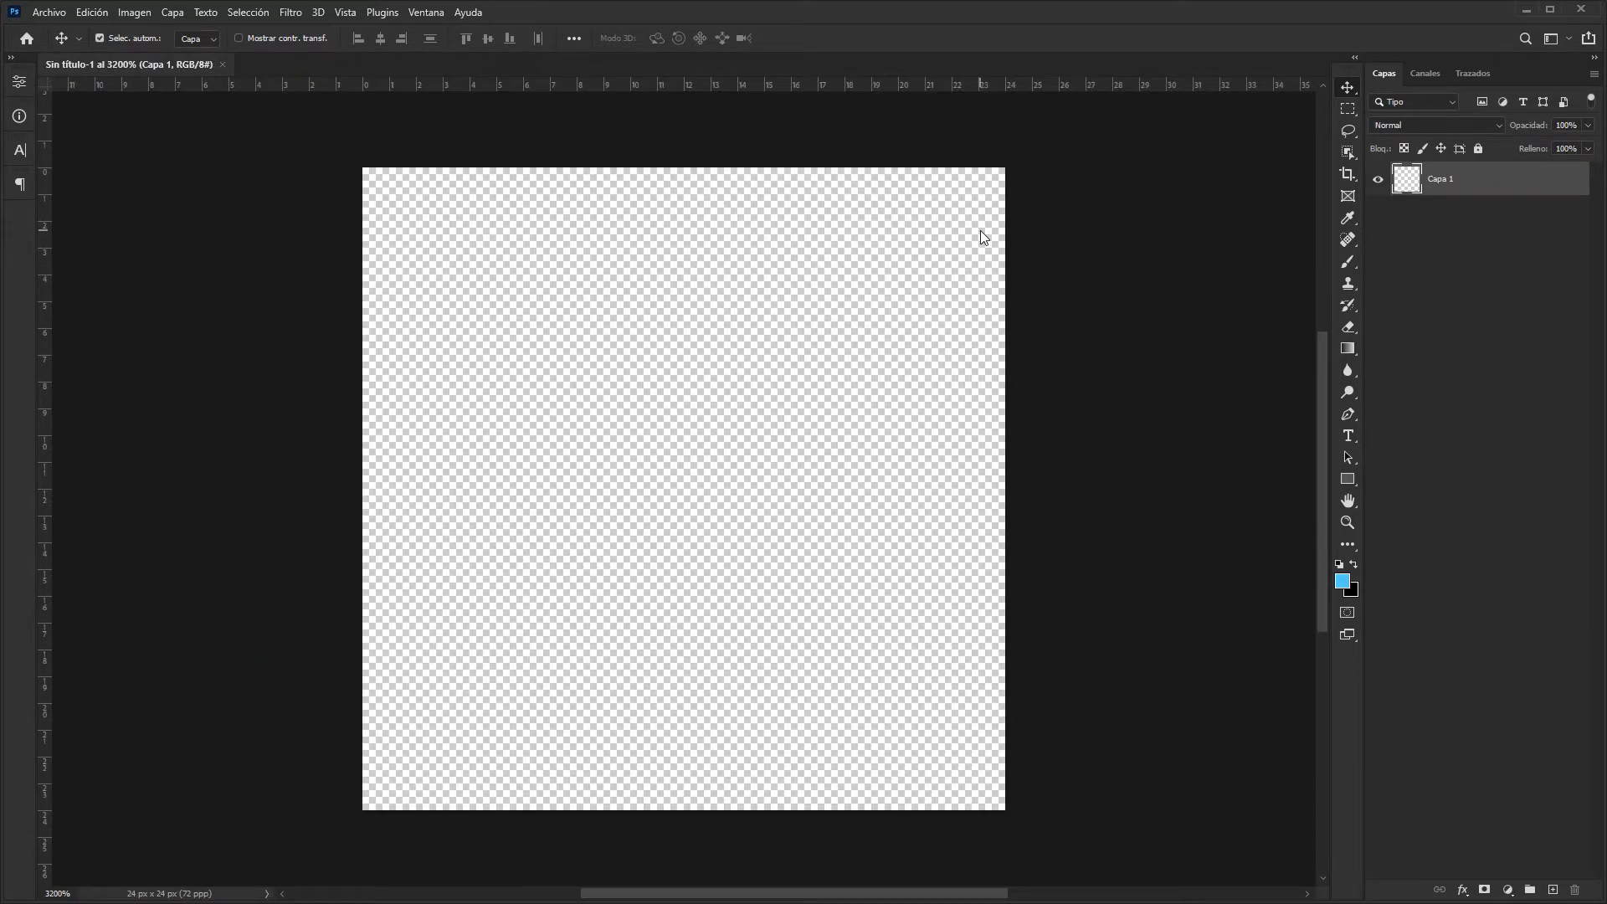
key("ctrl+minus")
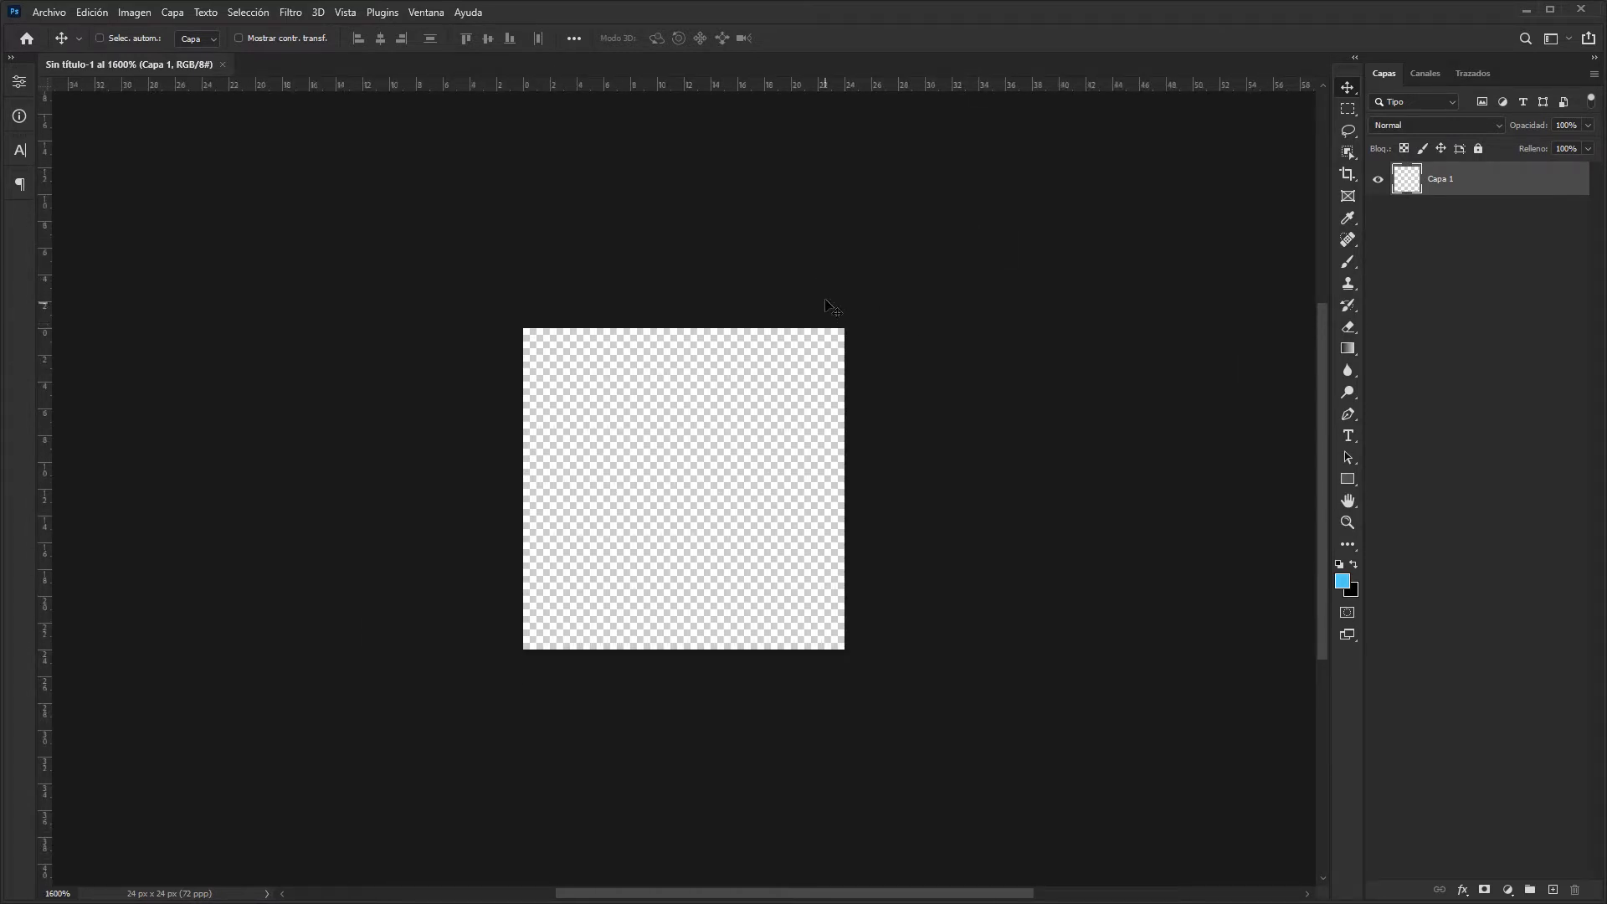
mouse_move(52, 353)
left_mouse_down()
mouse_move(704, 400)
mouse_move(845, 391)
left_mouse_up()
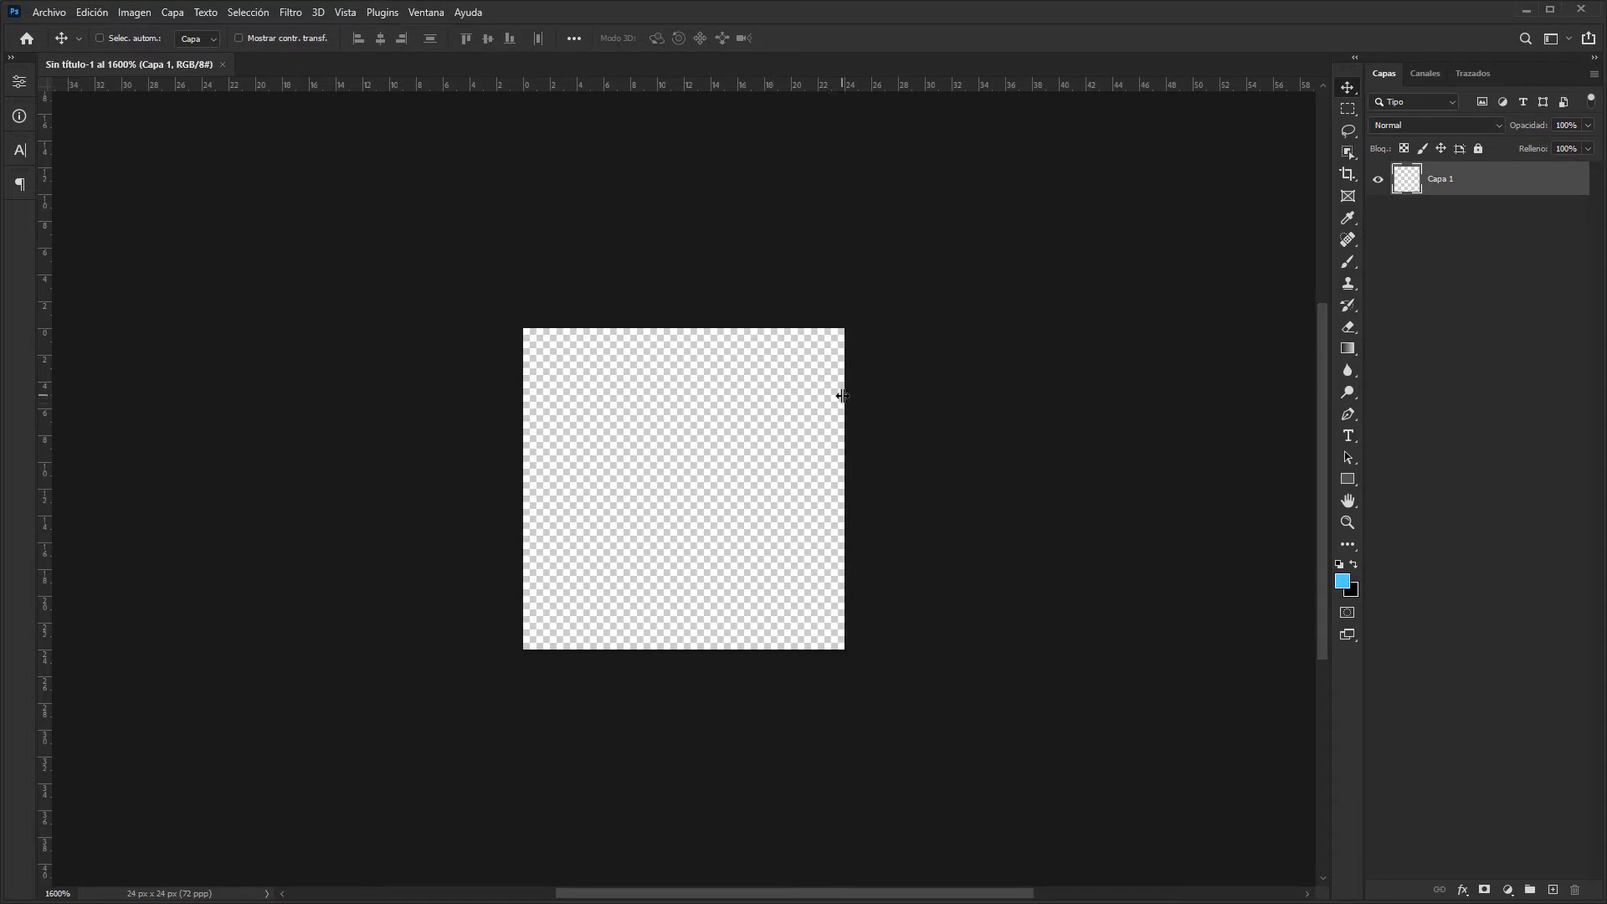
- Widen the canvas to 48 px with Canvas Size, anchored on the left
left_click(135, 14)
left_click(219, 155)
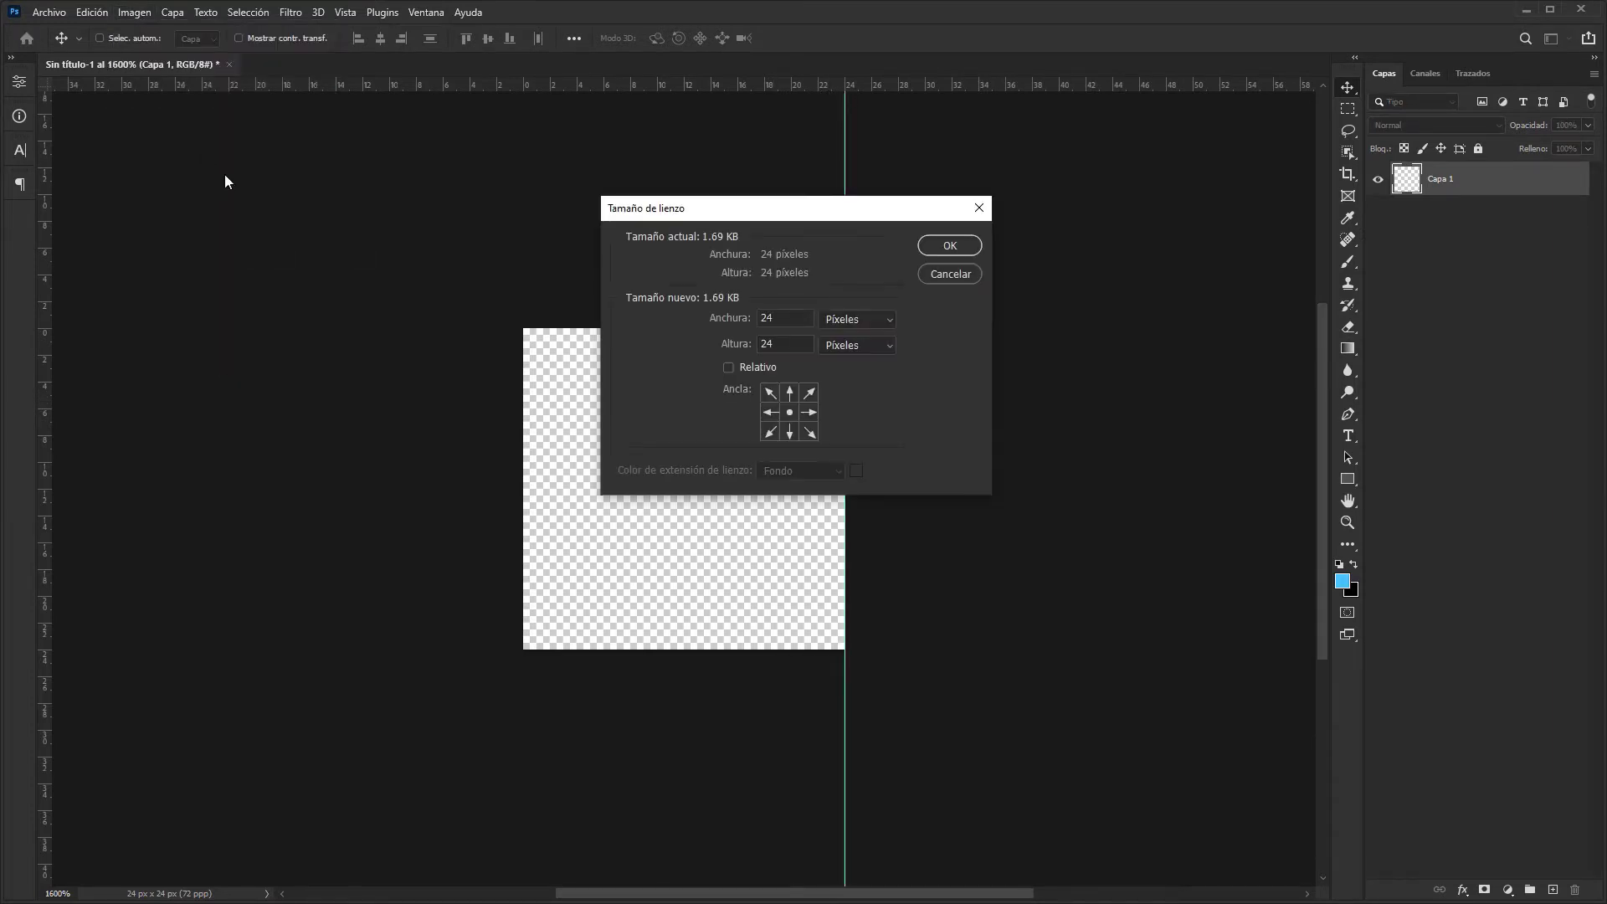
left_click(770, 412)
left_click(747, 316)
type("48")
left_click(963, 253)
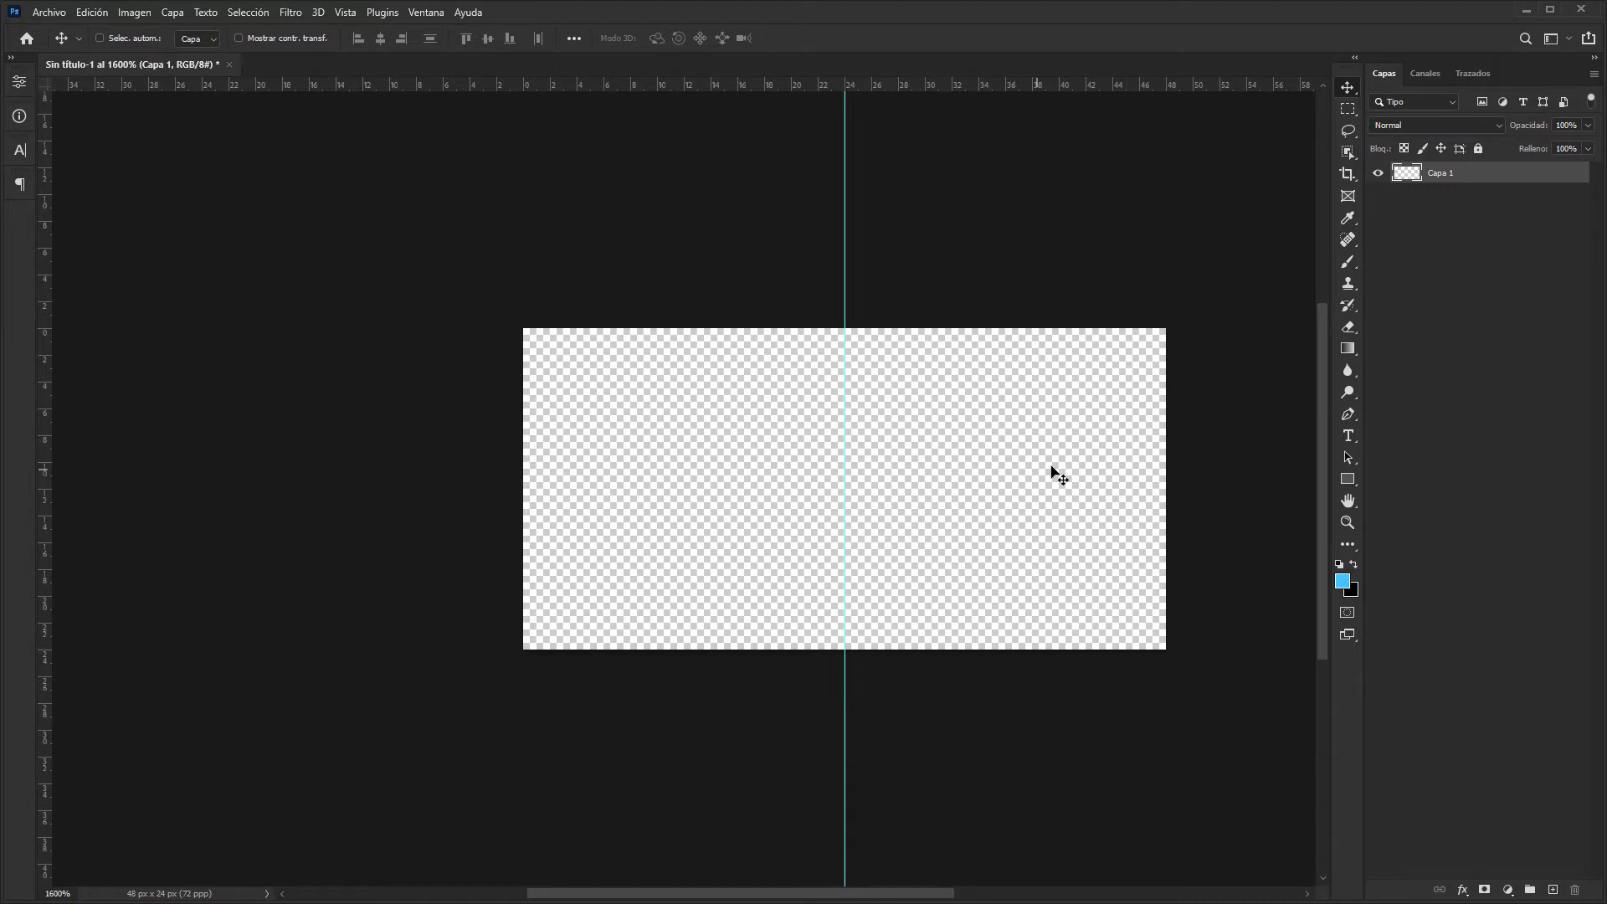
left_click(1348, 436)
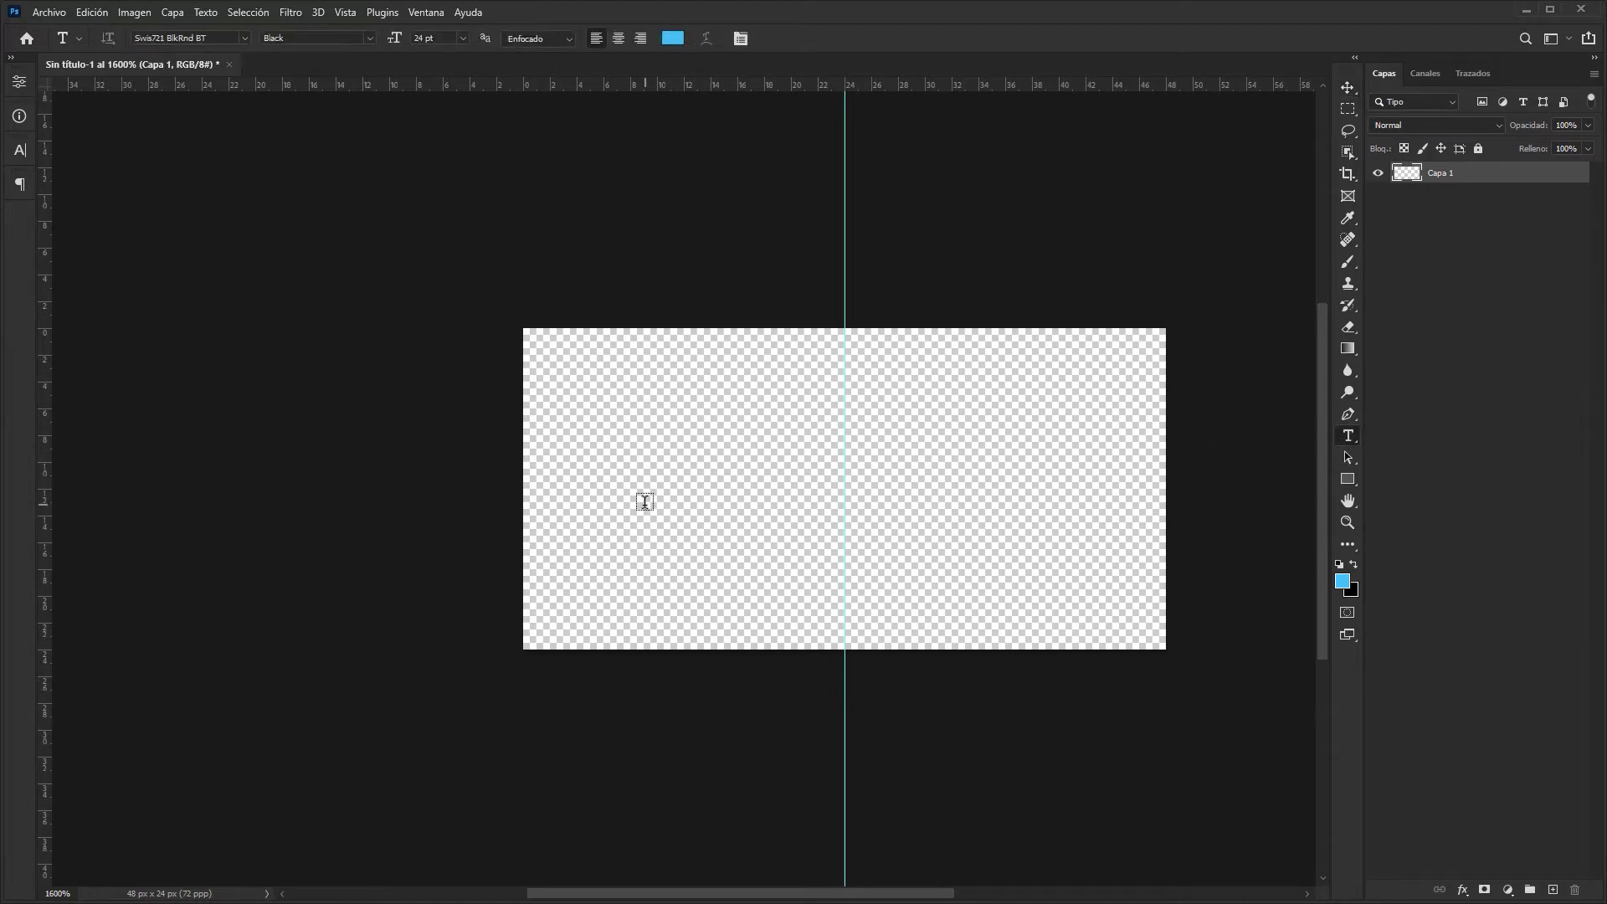
- Type a blue C, place it in the left half, and scale it to about 109%
left_click(644, 502)
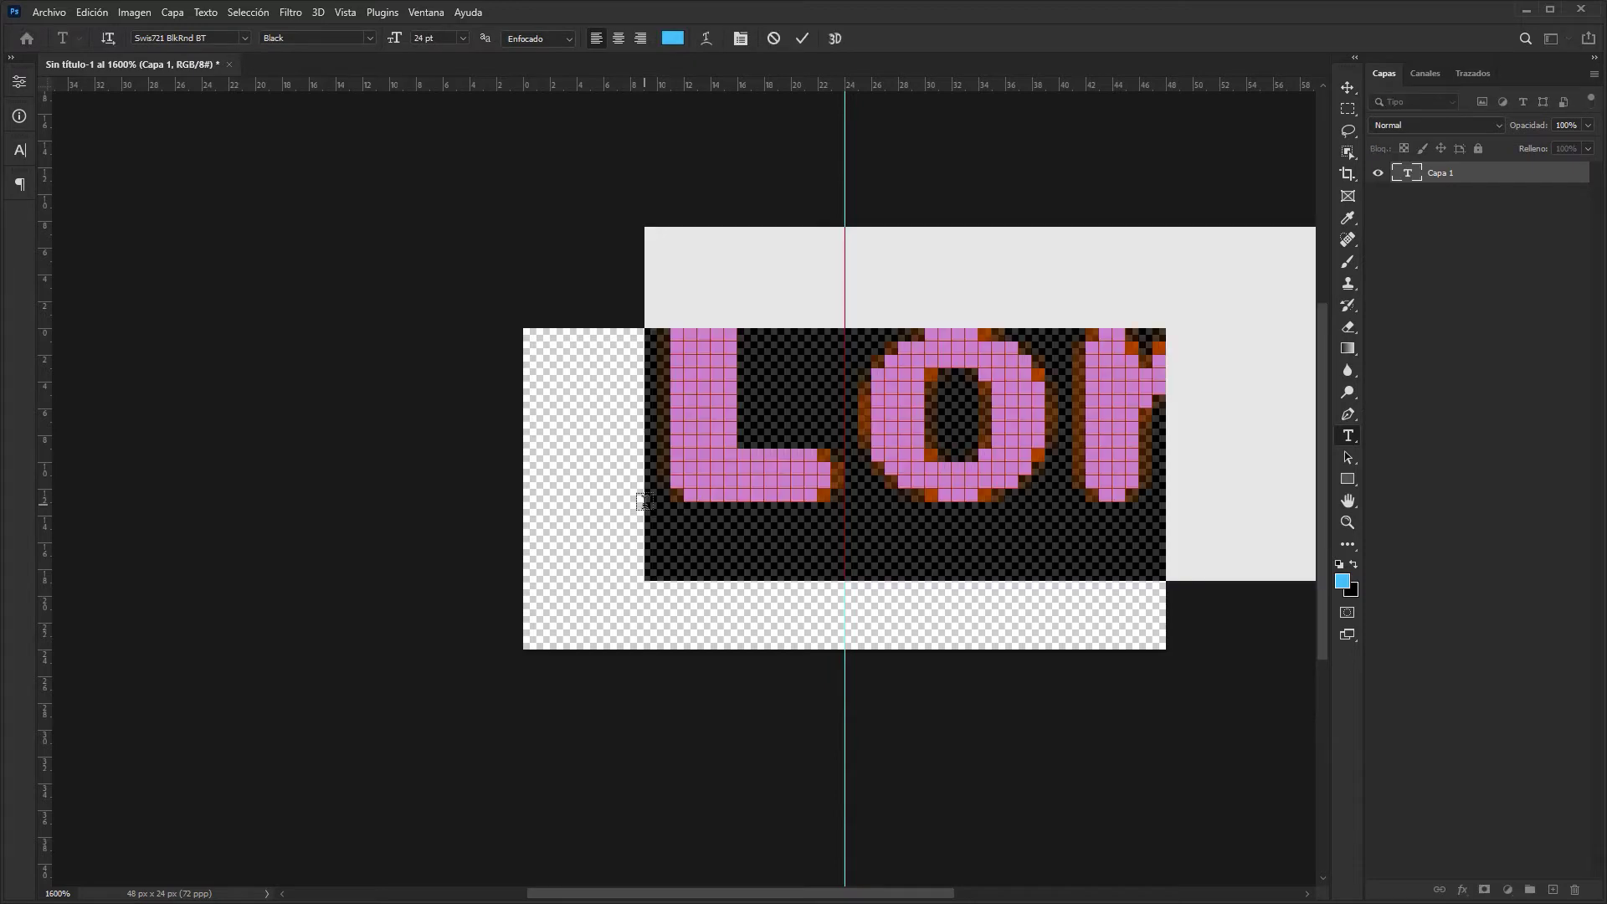
type("C")
left_click(1345, 89)
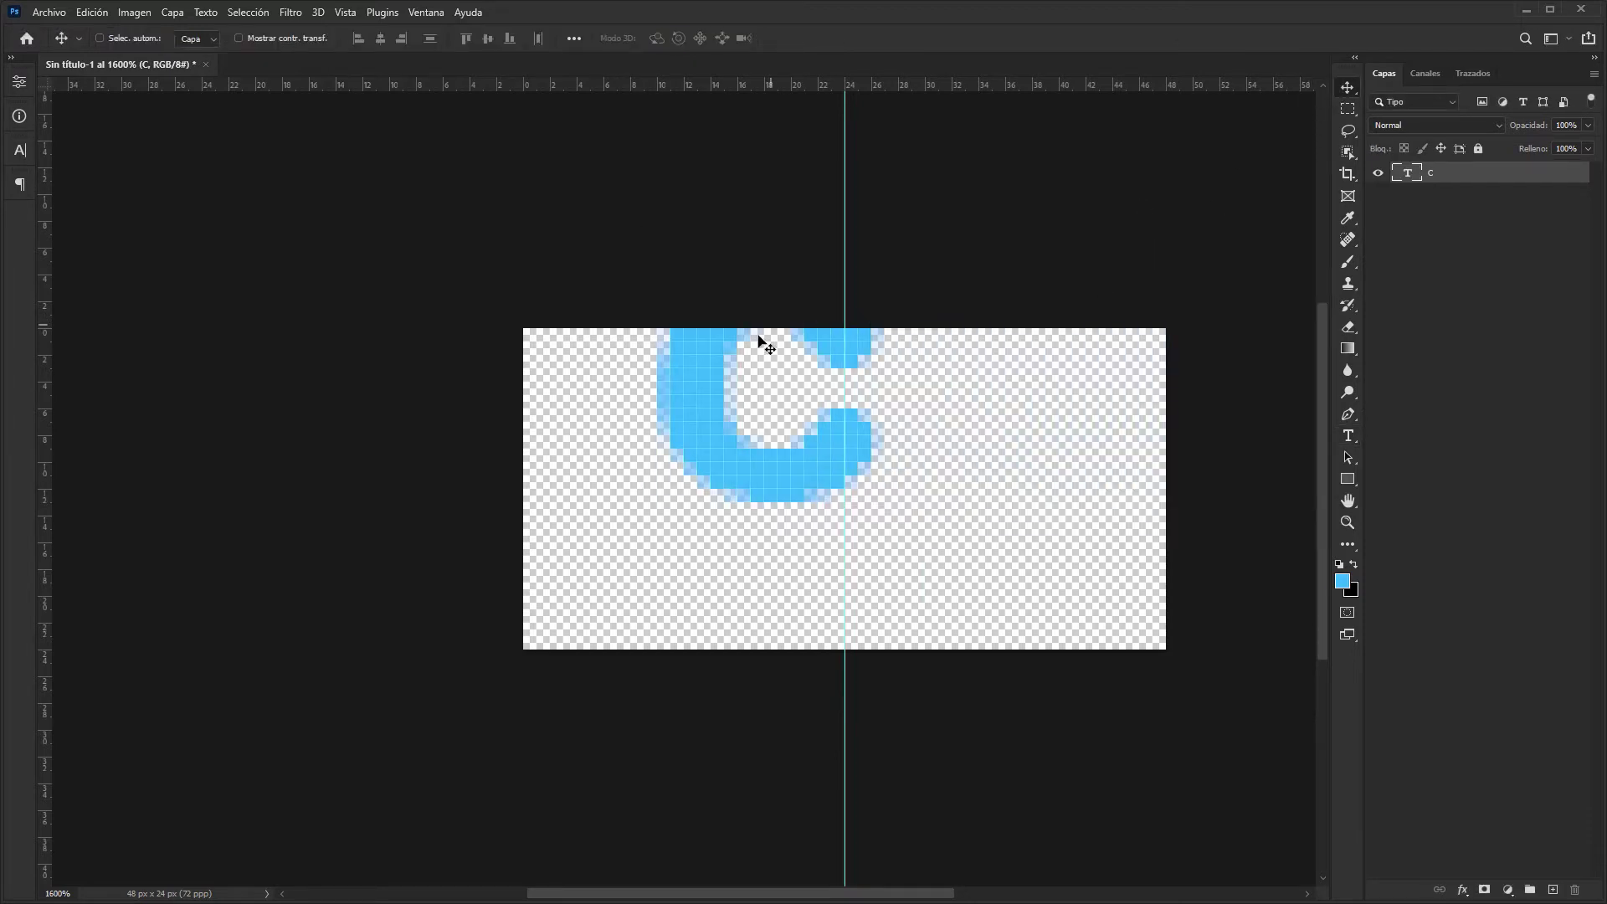
left_click_drag(765, 341, 664, 451)
key("ctrl+t")
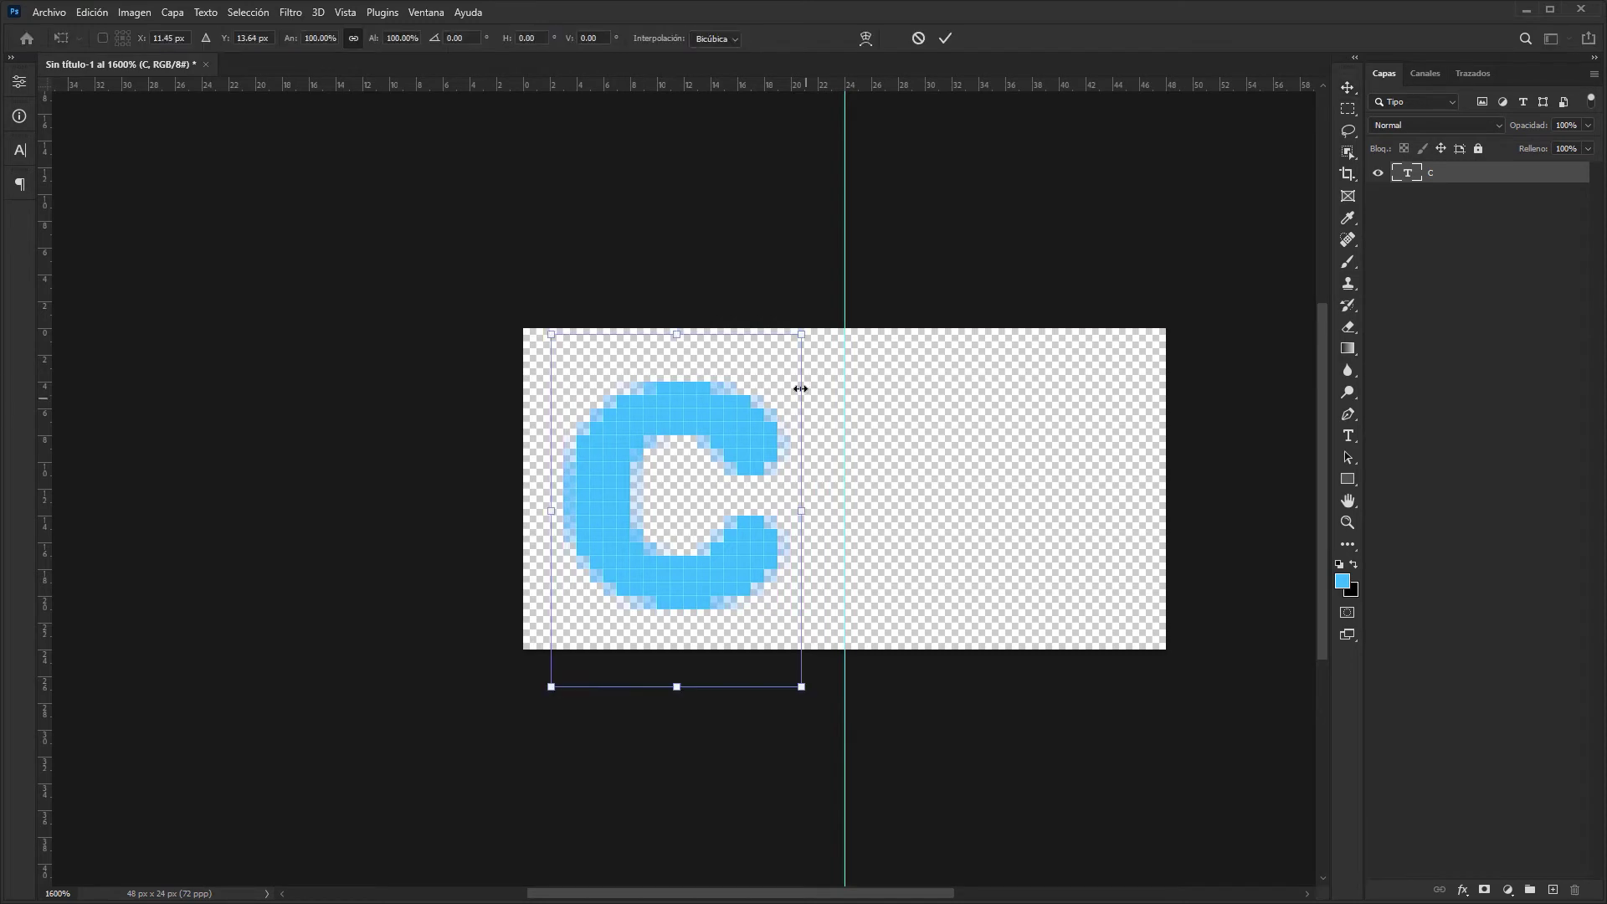
left_click_drag(804, 333, 825, 300)
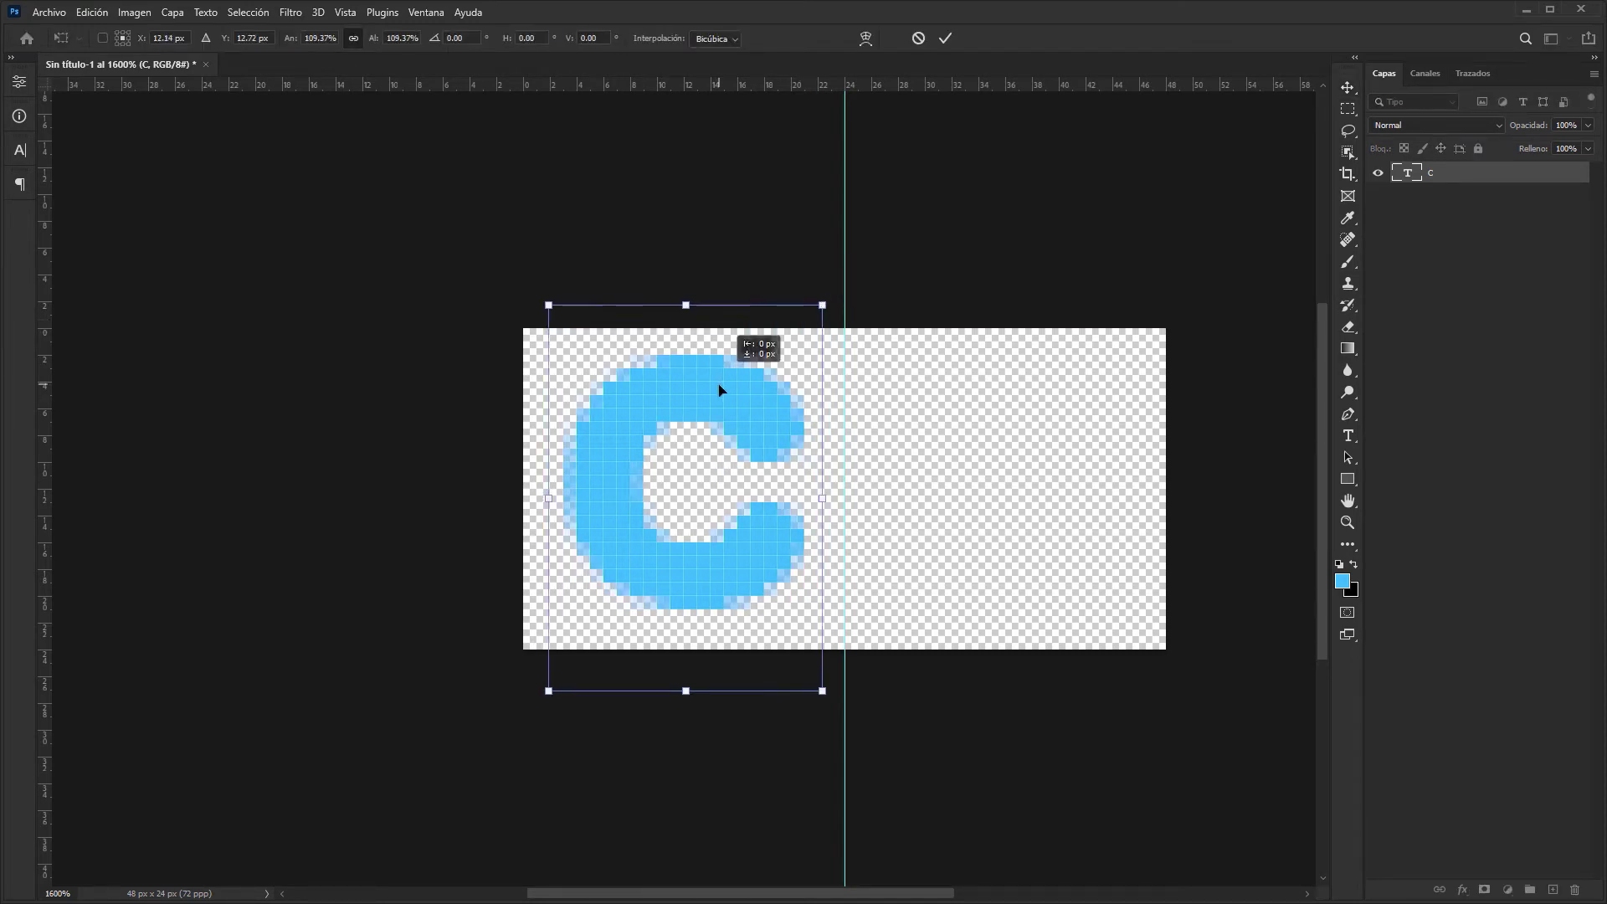
key("Return")
left_click_drag(727, 388, 730, 395)
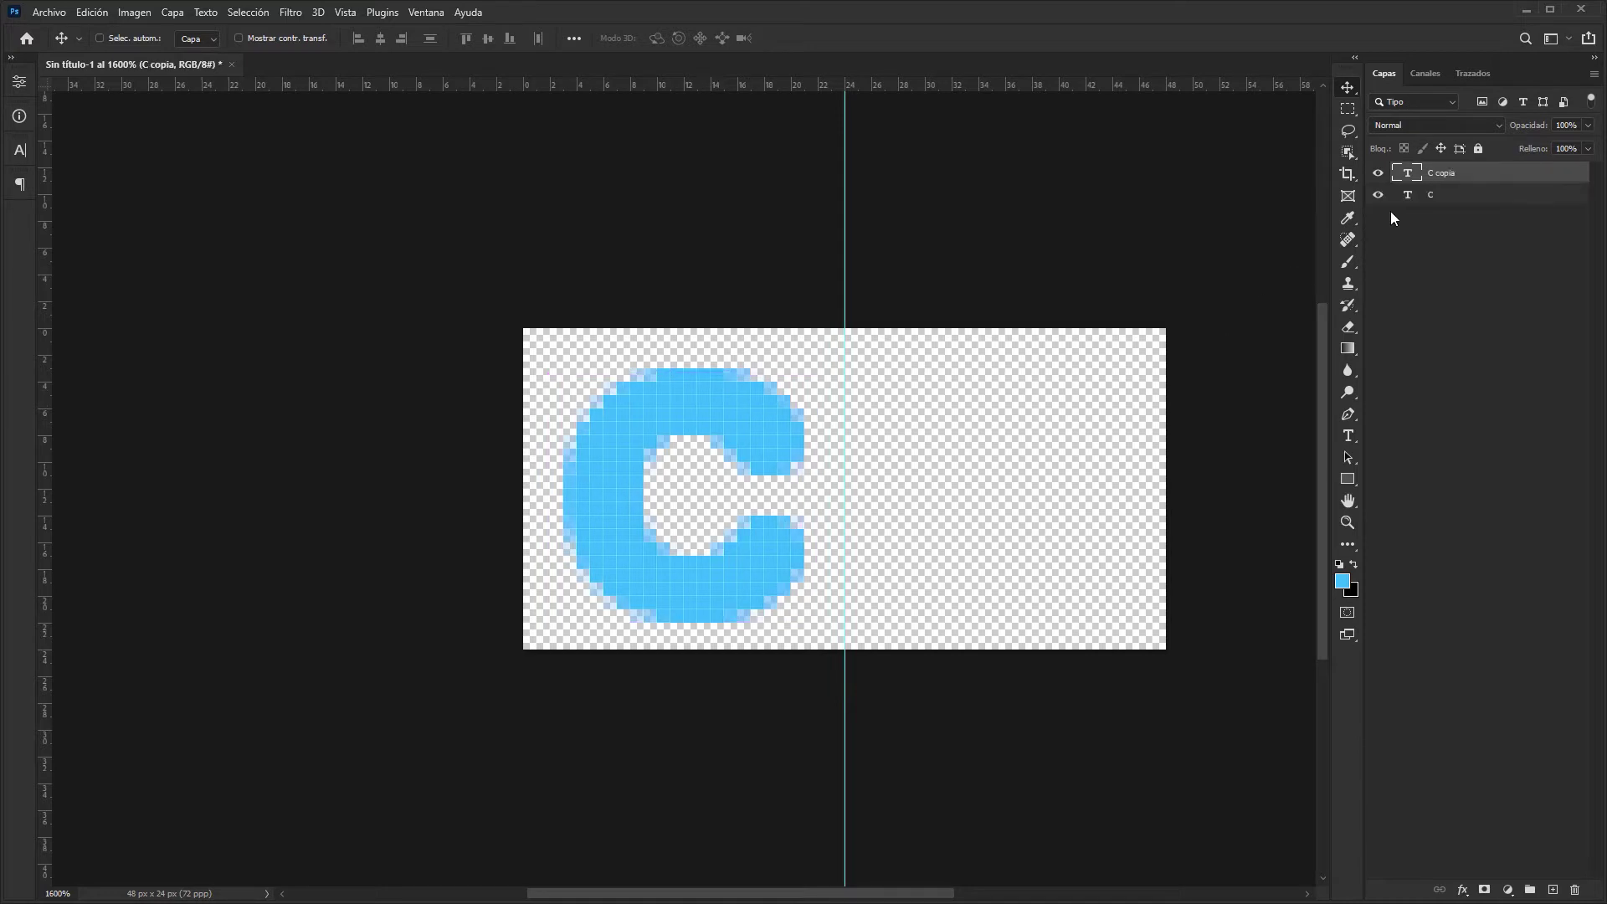
- Duplicate the C into the right half and change the copy's text to P
left_click_drag(724, 441, 1032, 443, "alt")
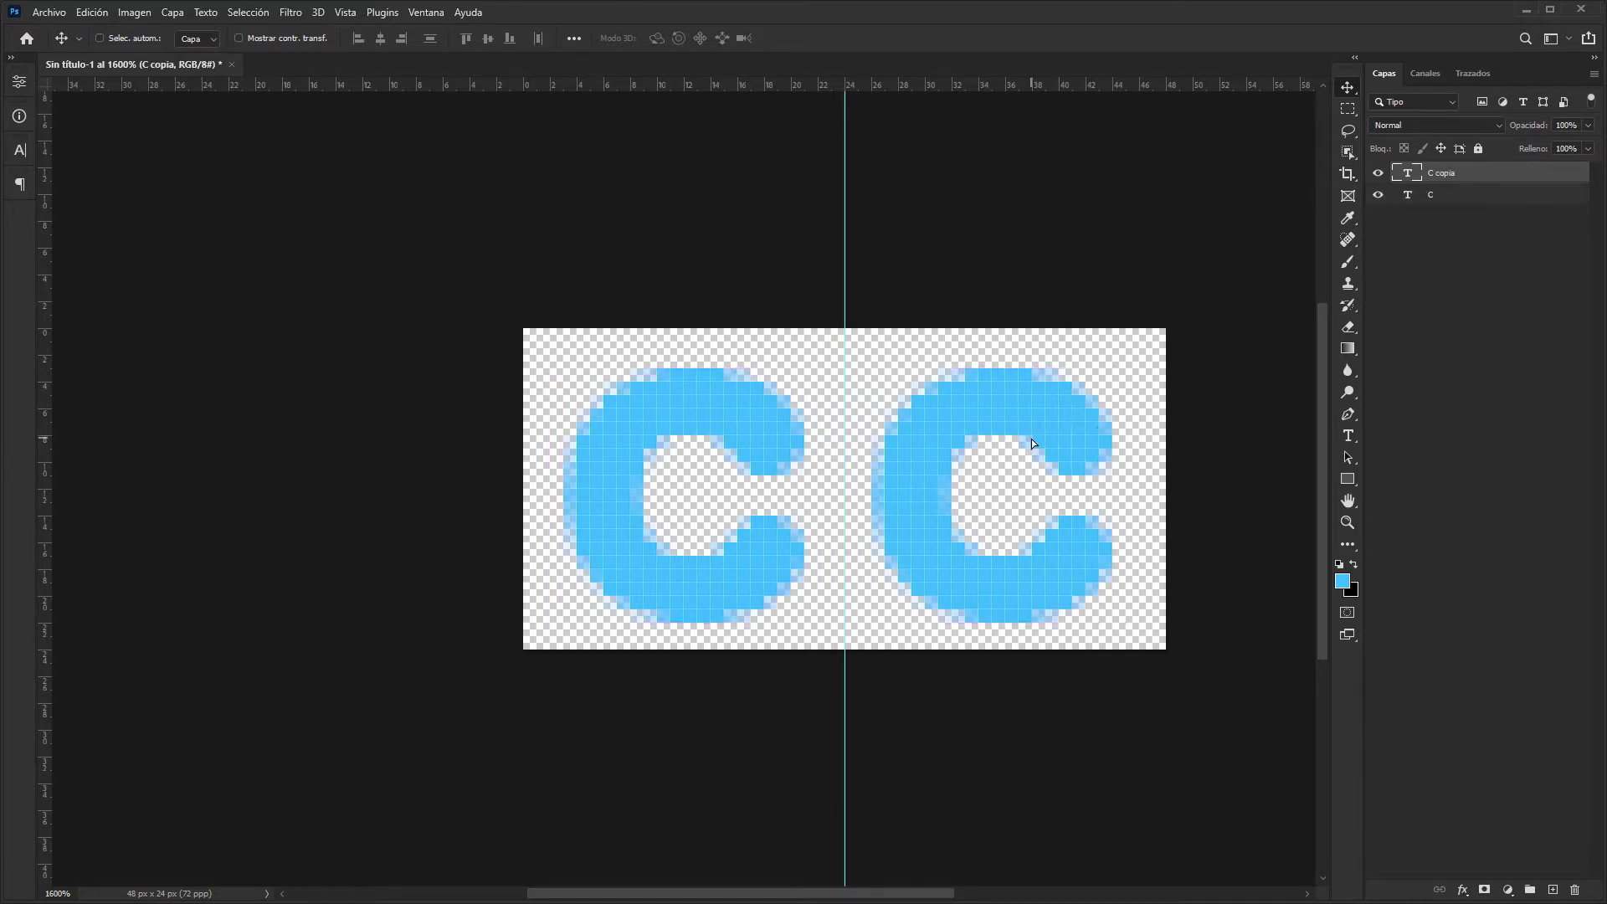
key("t")
left_click(1040, 432)
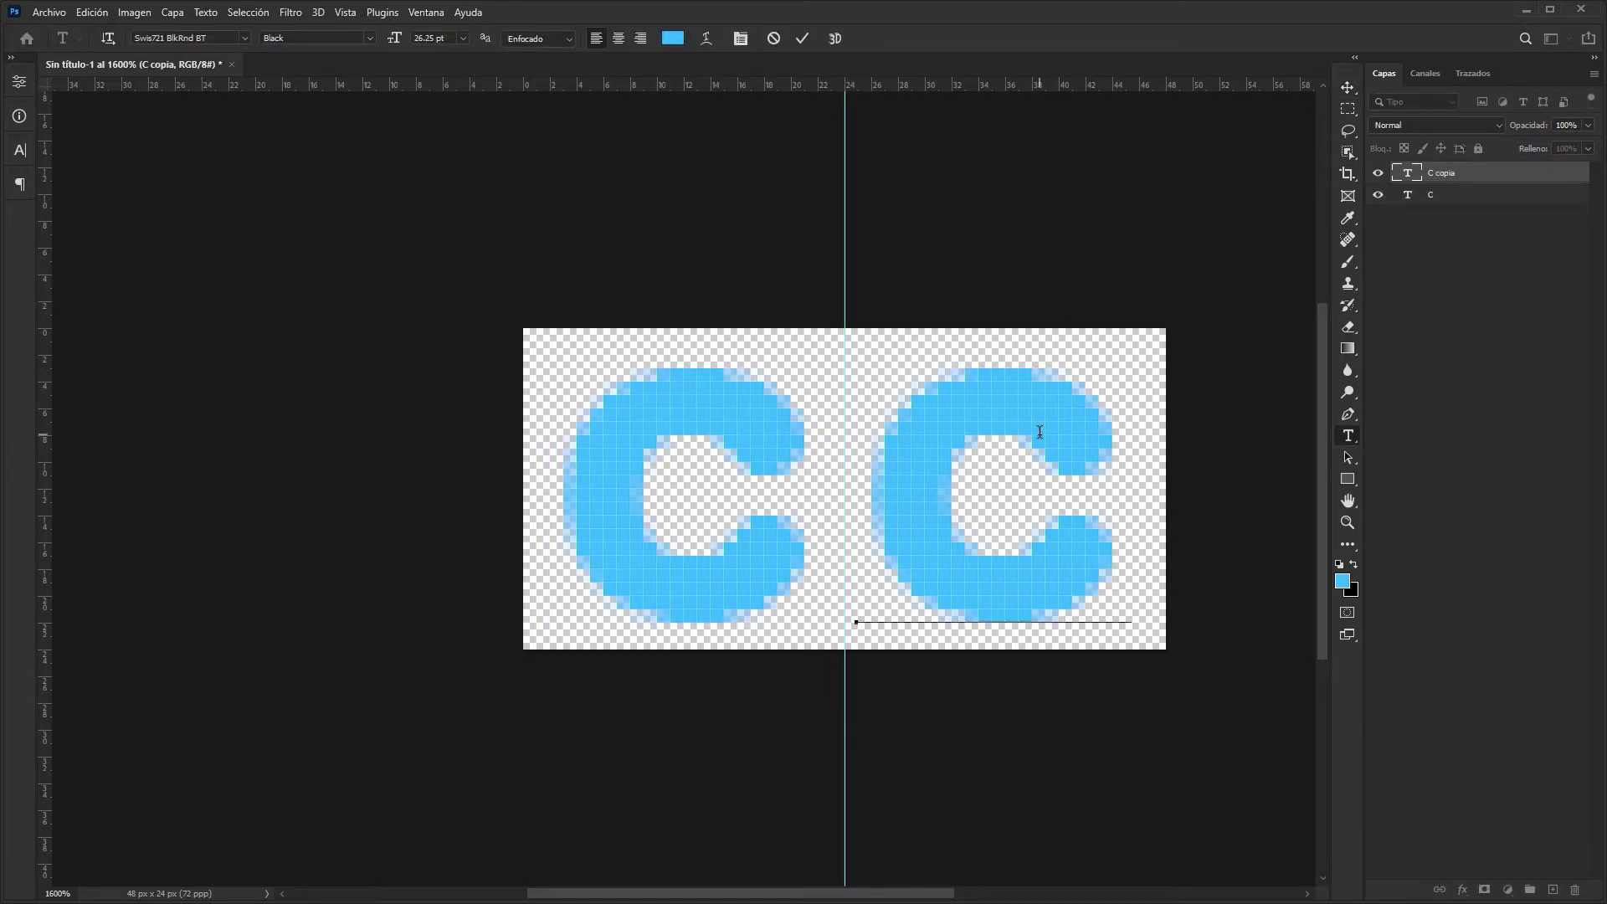
key("ctrl+a")
type("P")
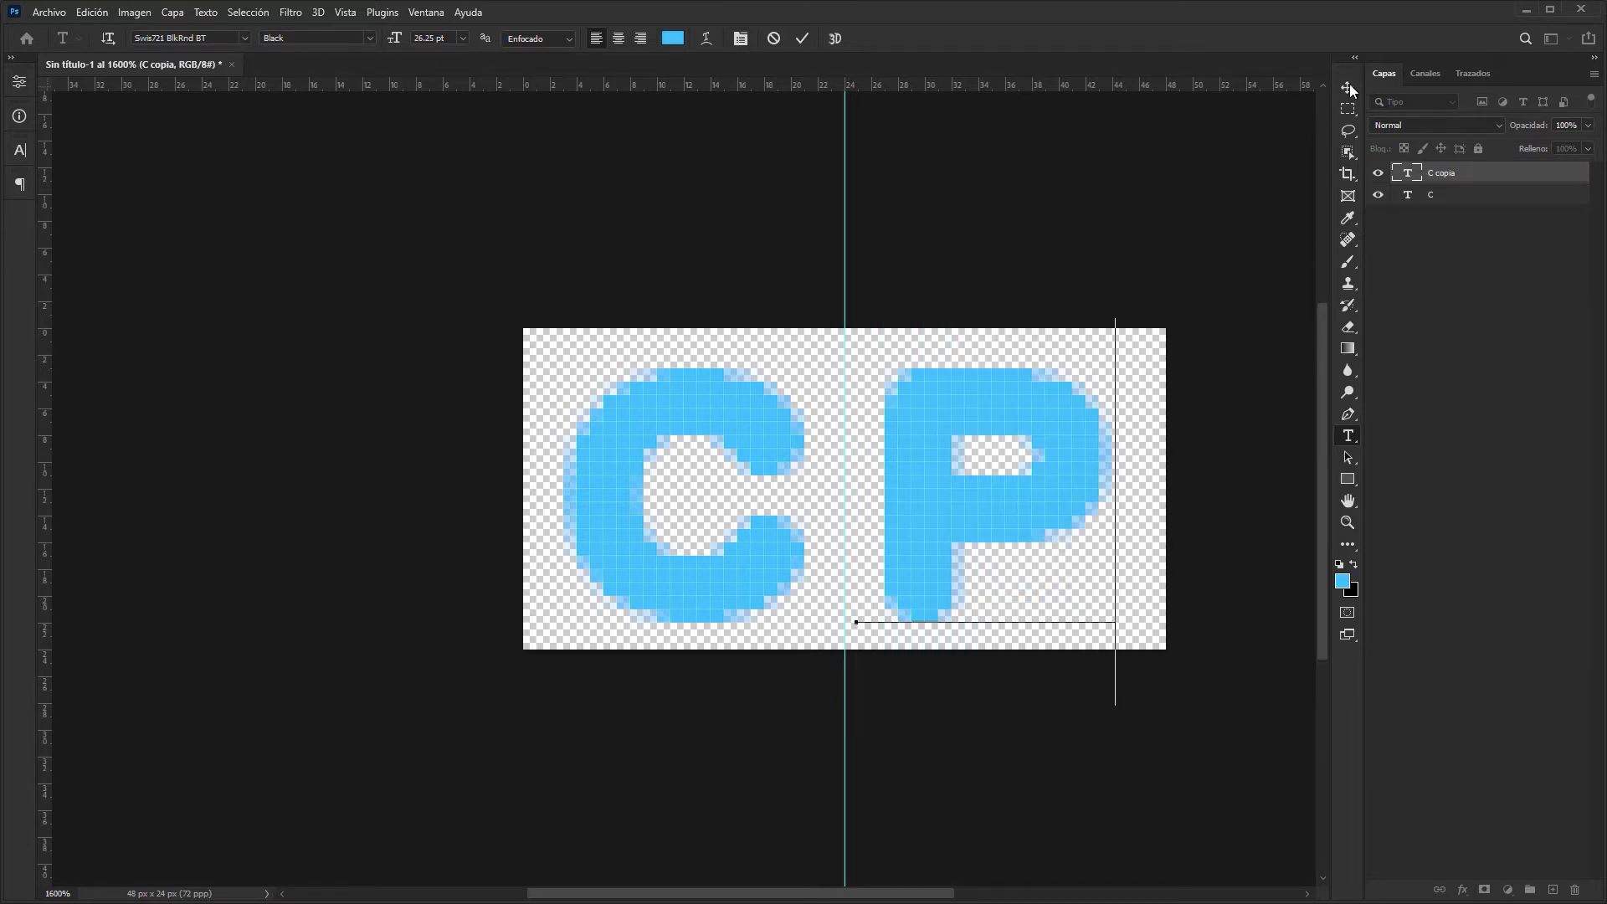
key("ctrl+Return")
key("v")
key("Right")
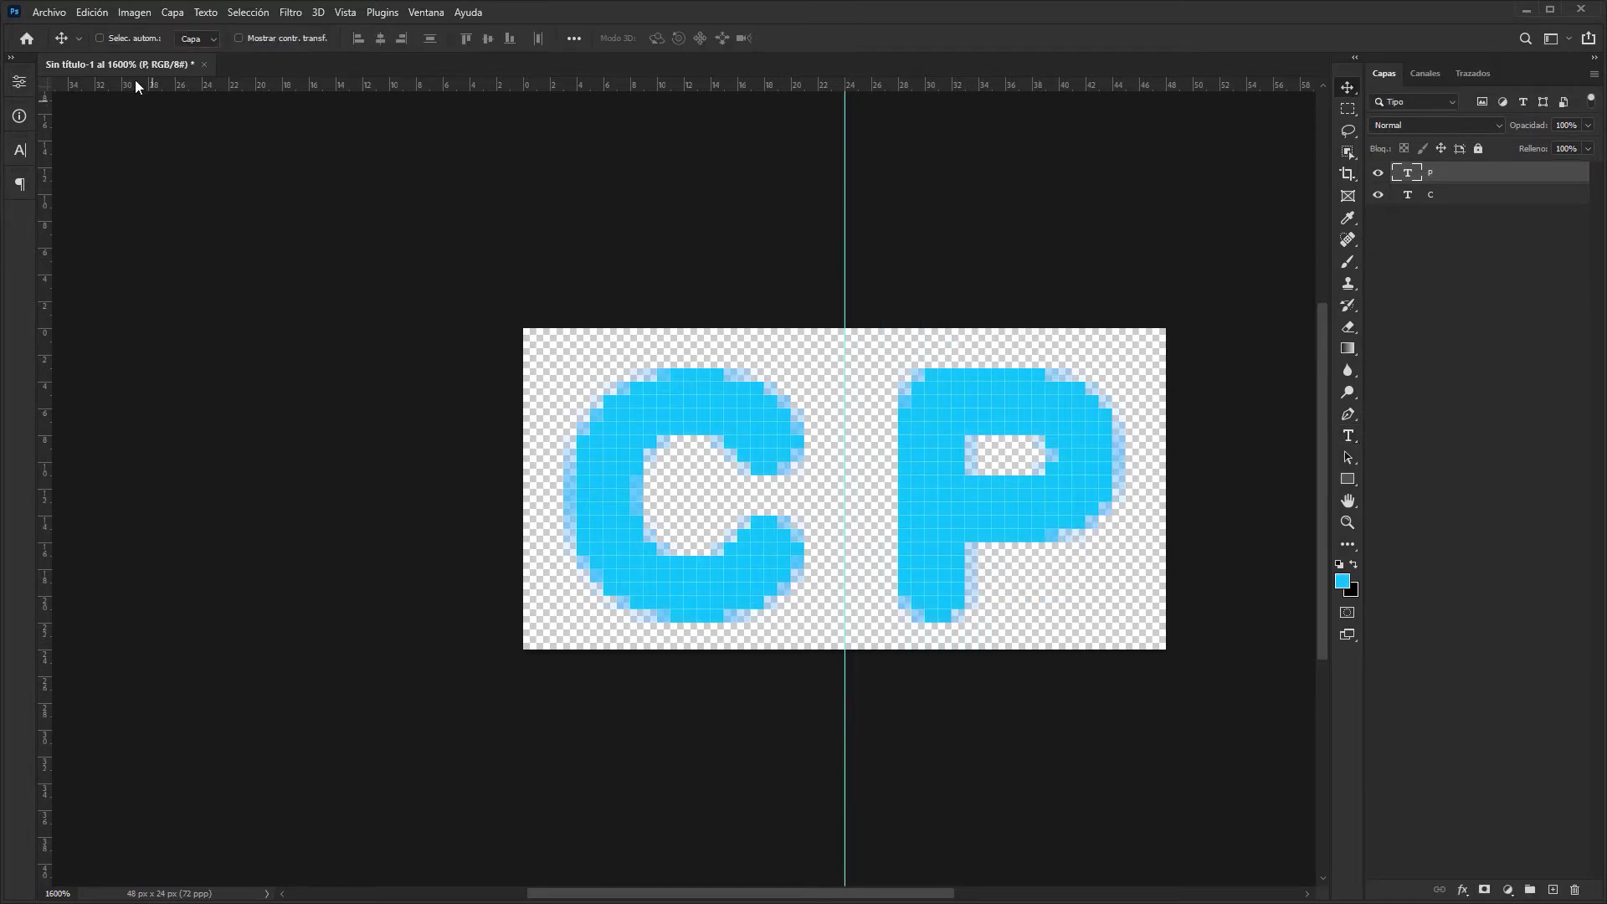
left_click(57, 12)
- Open Save a Copy, enable showing hidden files in Explorer's Folder Options, then minimize Explorer
left_click(133, 230)
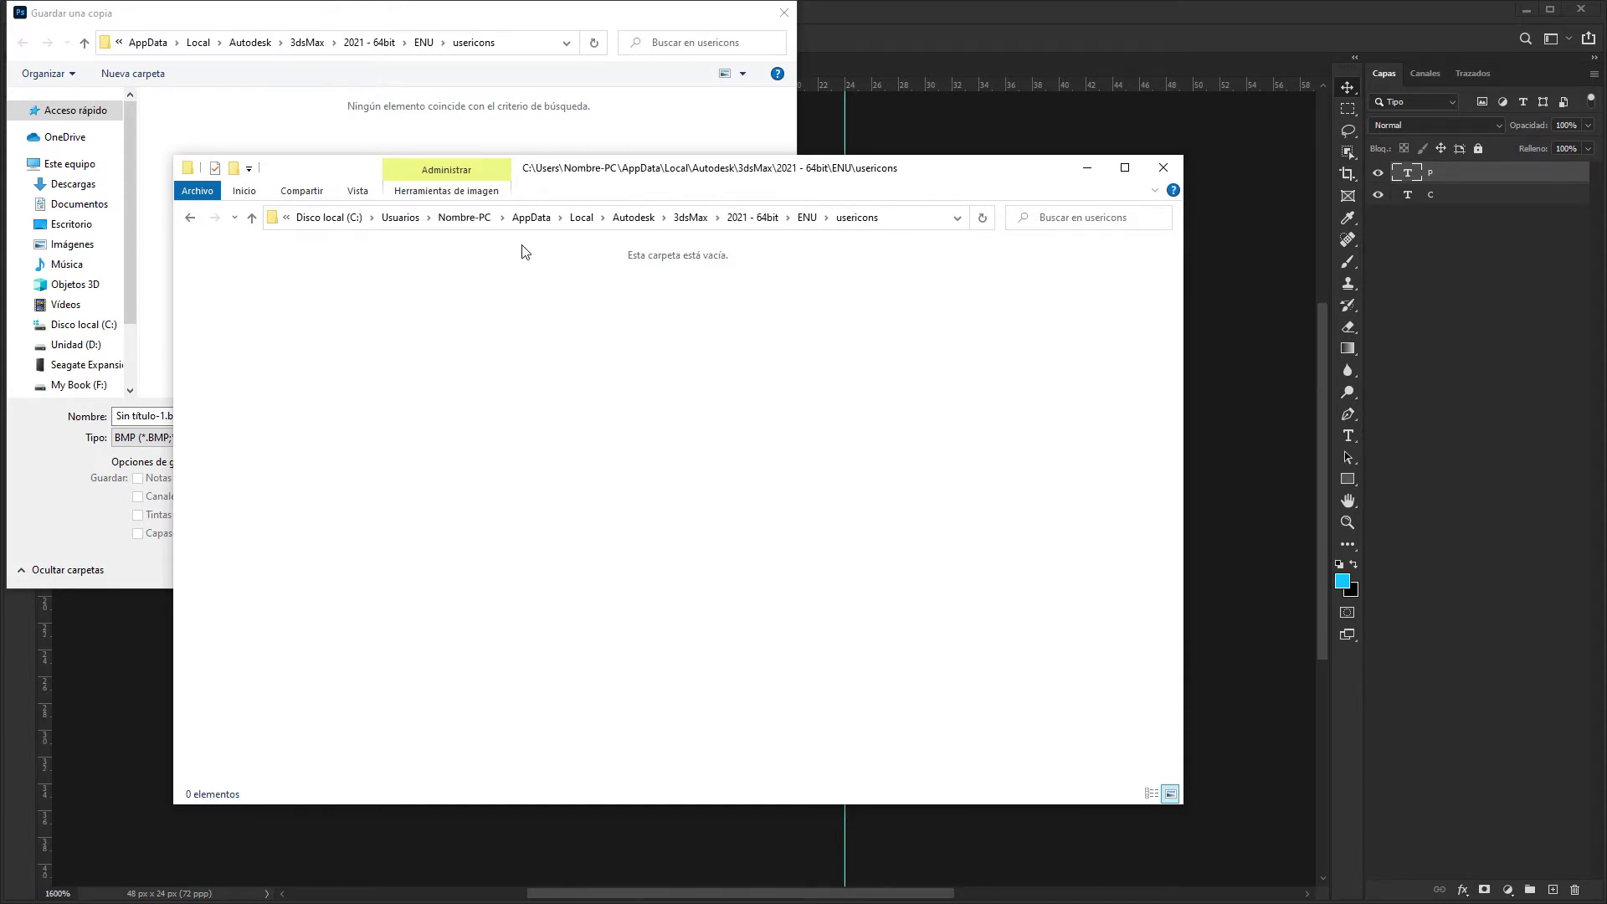
left_click(1156, 190)
left_click(1070, 222)
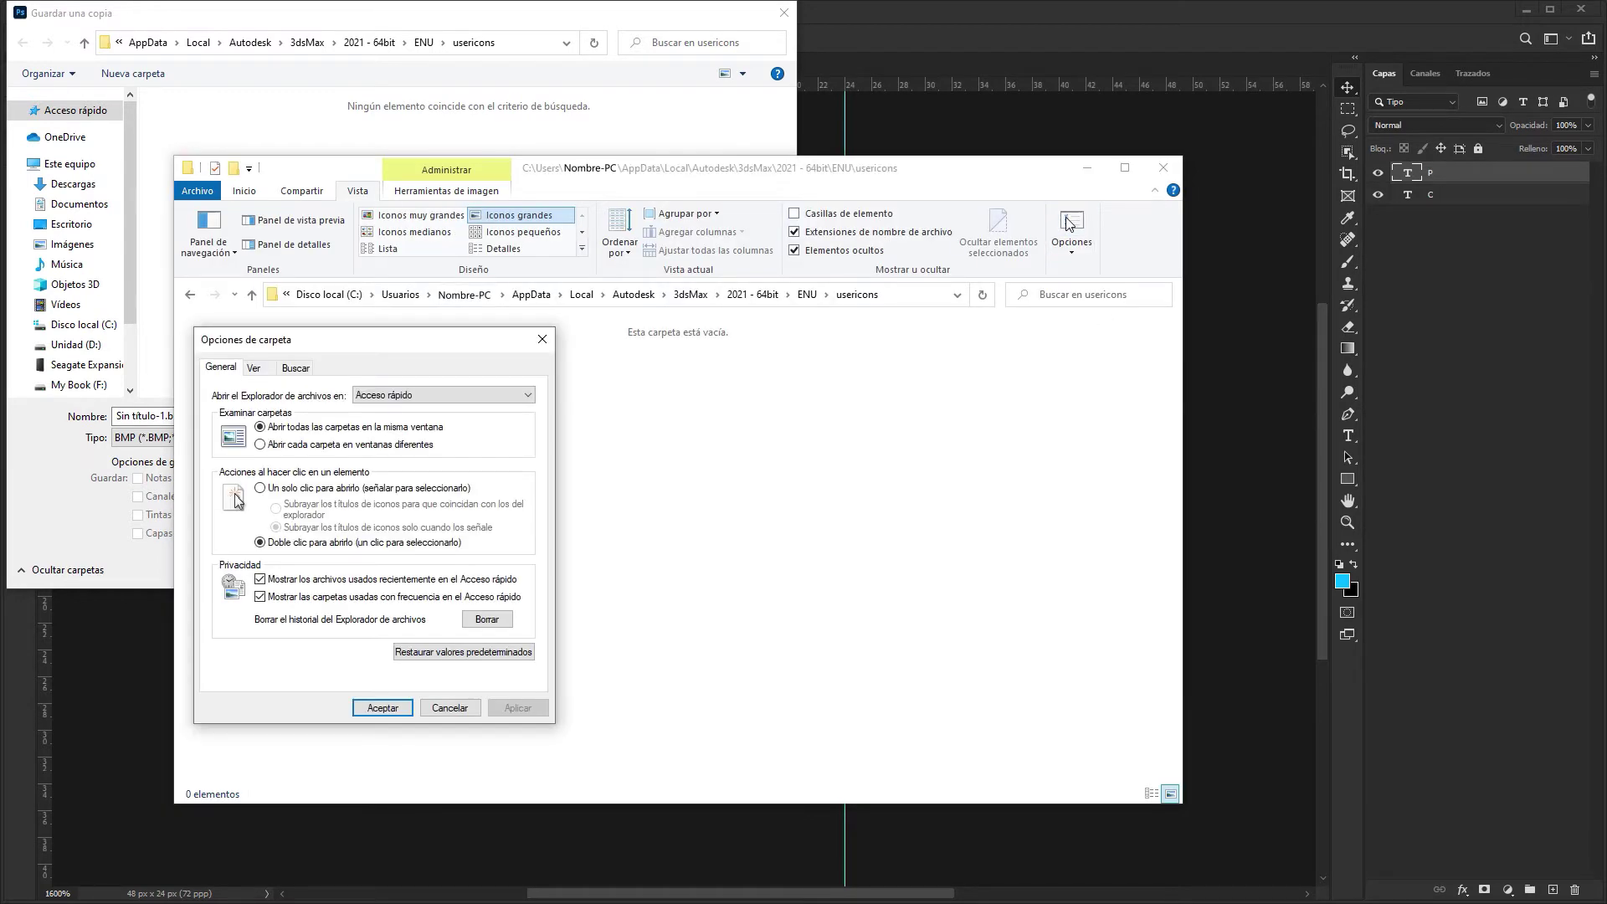
left_click(256, 369)
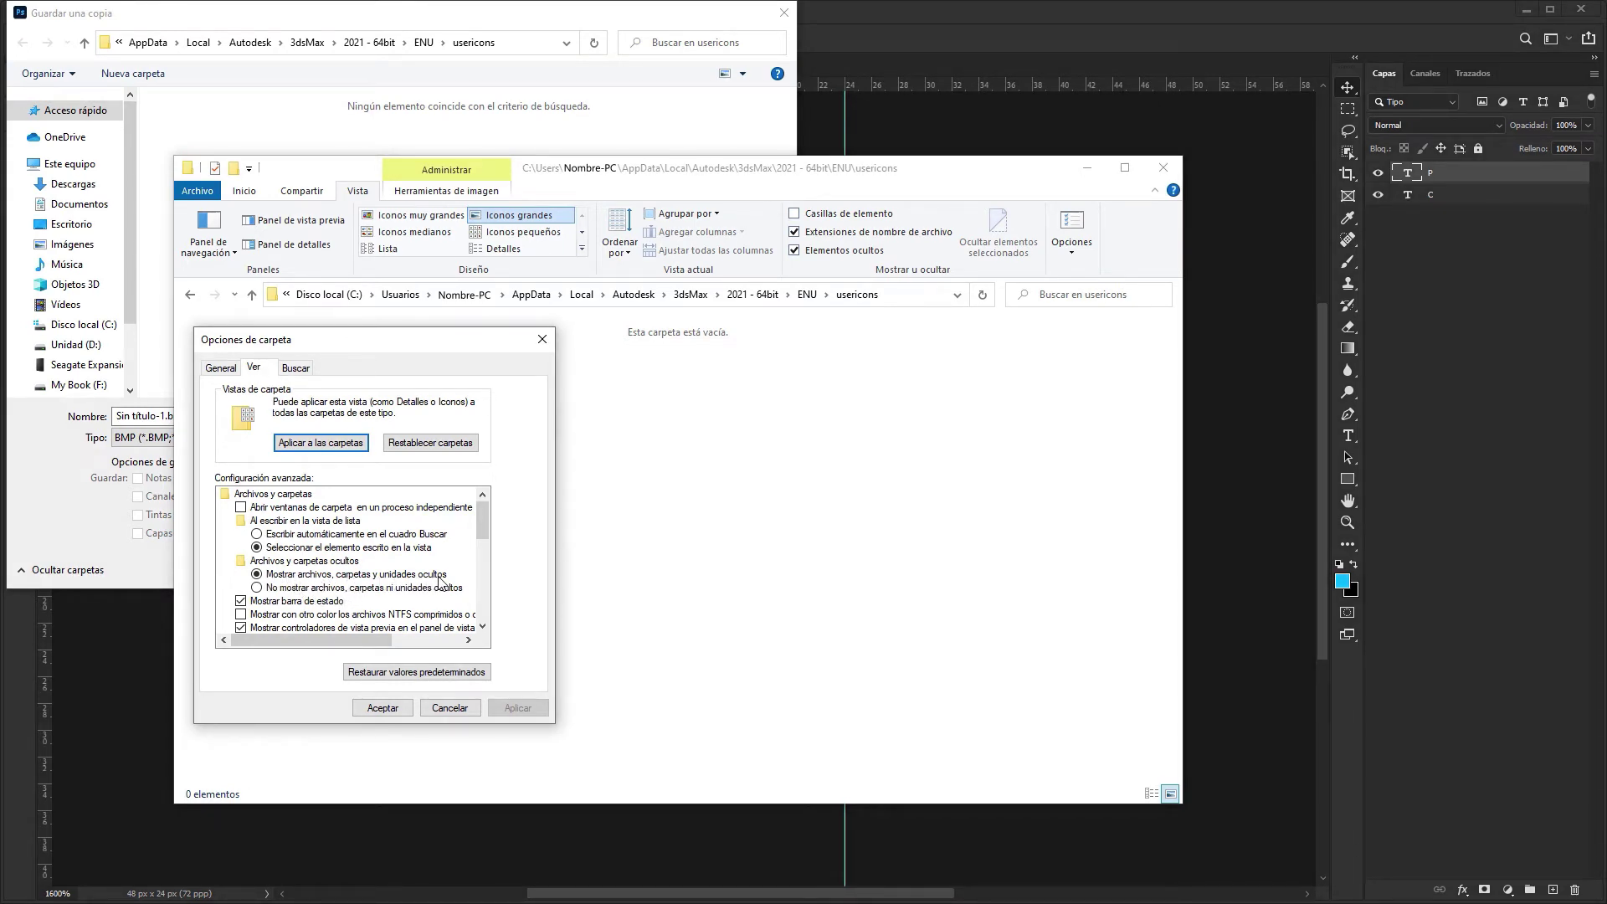
left_click(407, 705)
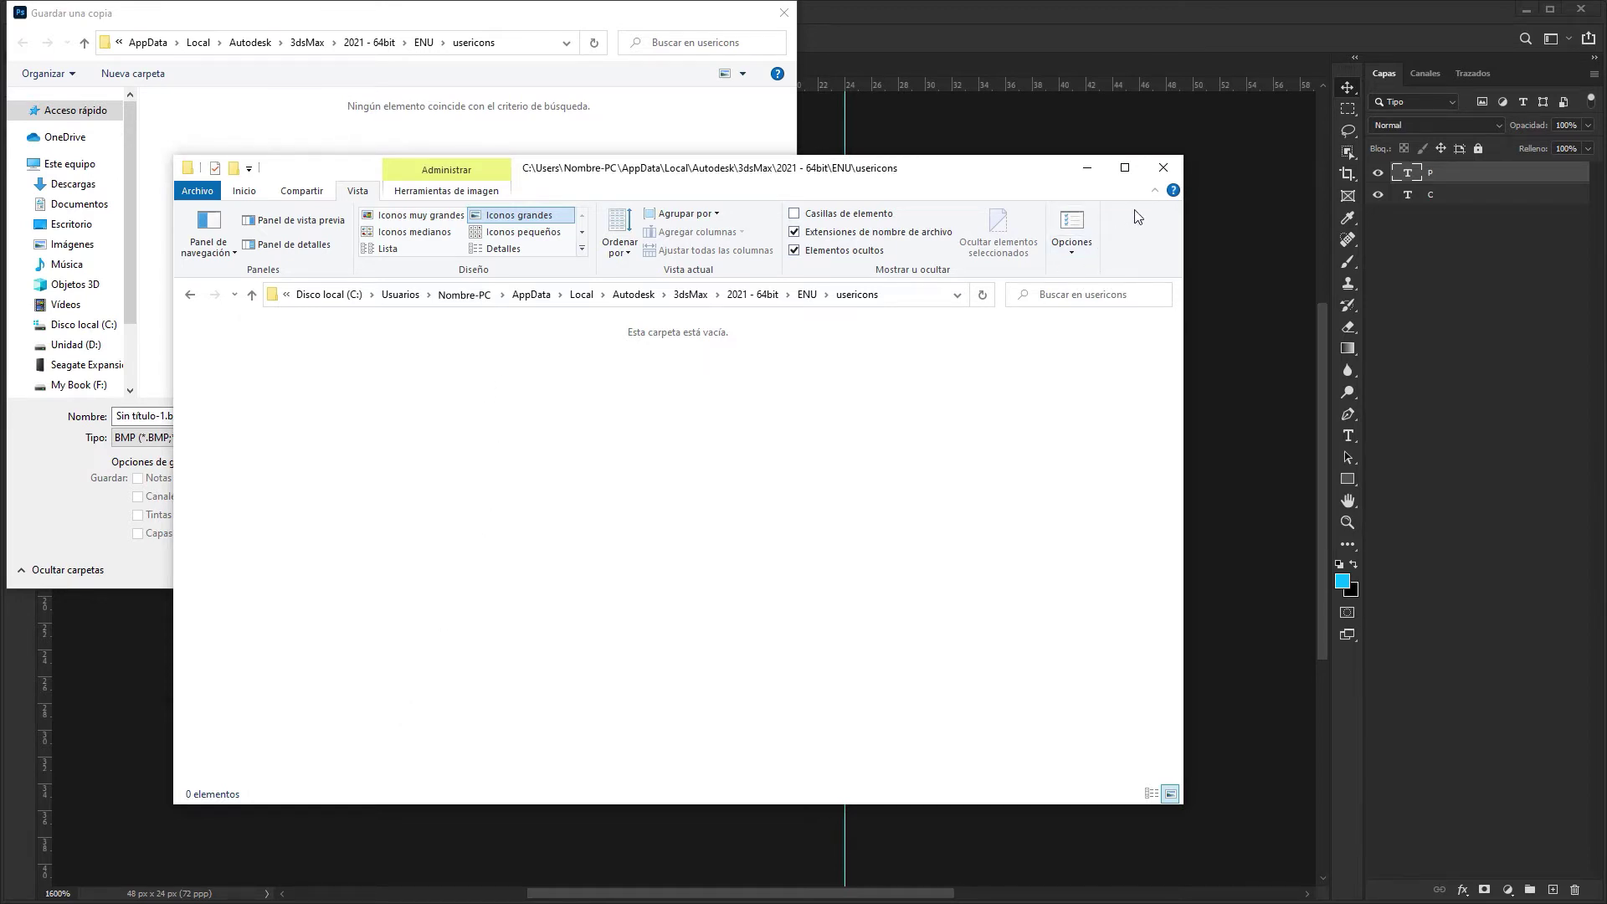
left_click(1156, 190)
left_click(1088, 168)
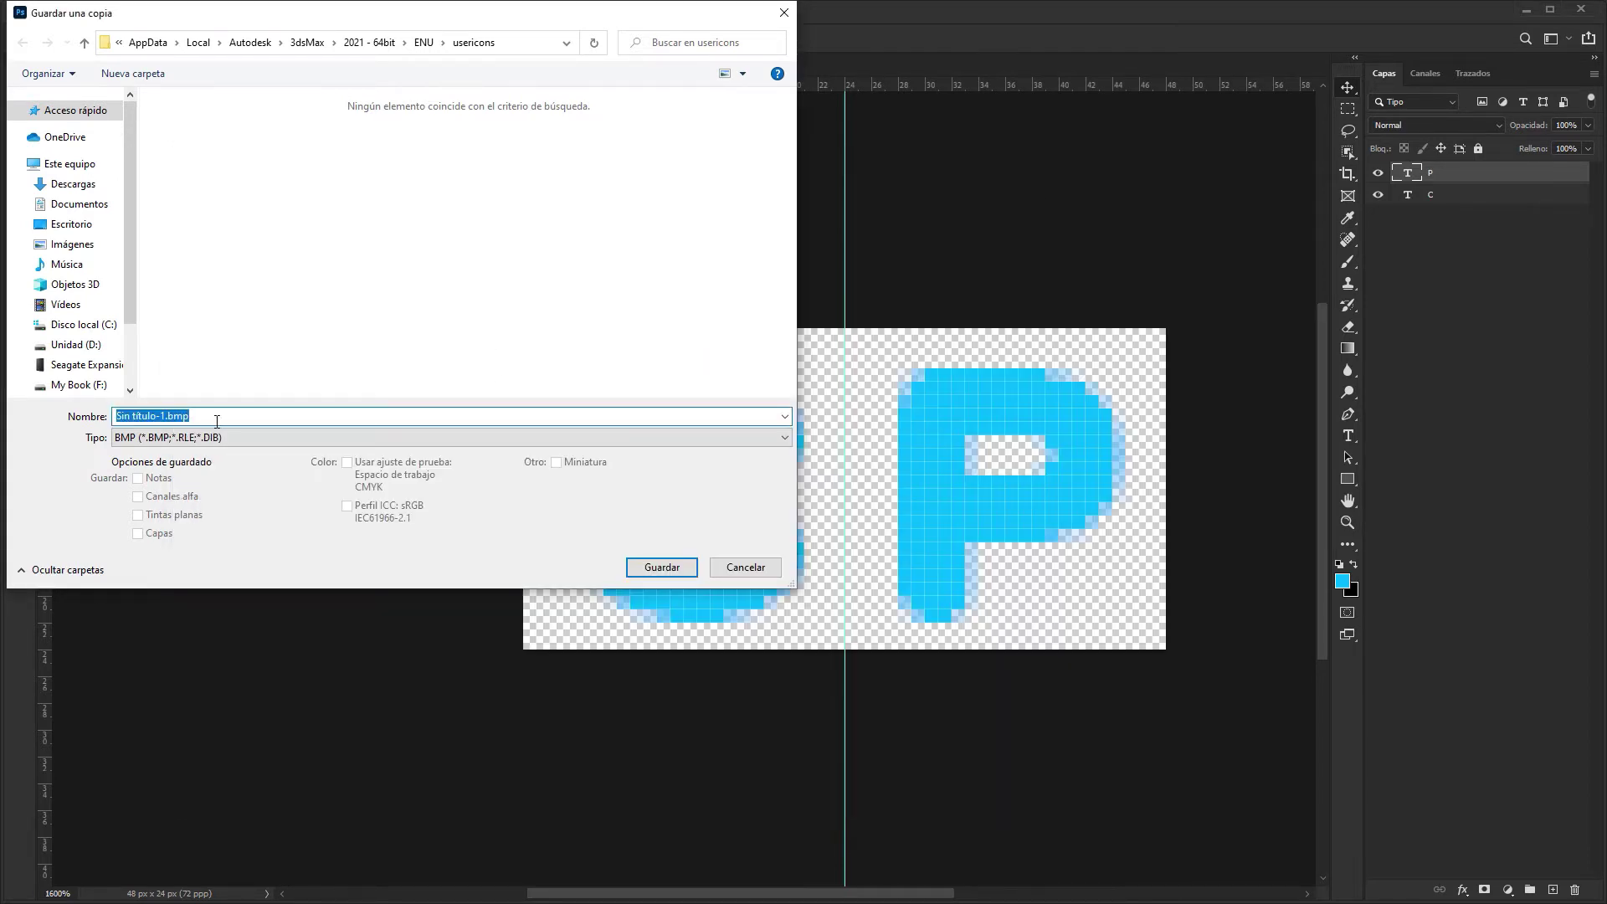
- Save the blue icon as a 24-bit BMP copy named A_24i.bmp in usericons
left_click(177, 416)
left_click_drag(166, 415, 101, 416)
type("A")
type("_")
type("24")
left_click(684, 570)
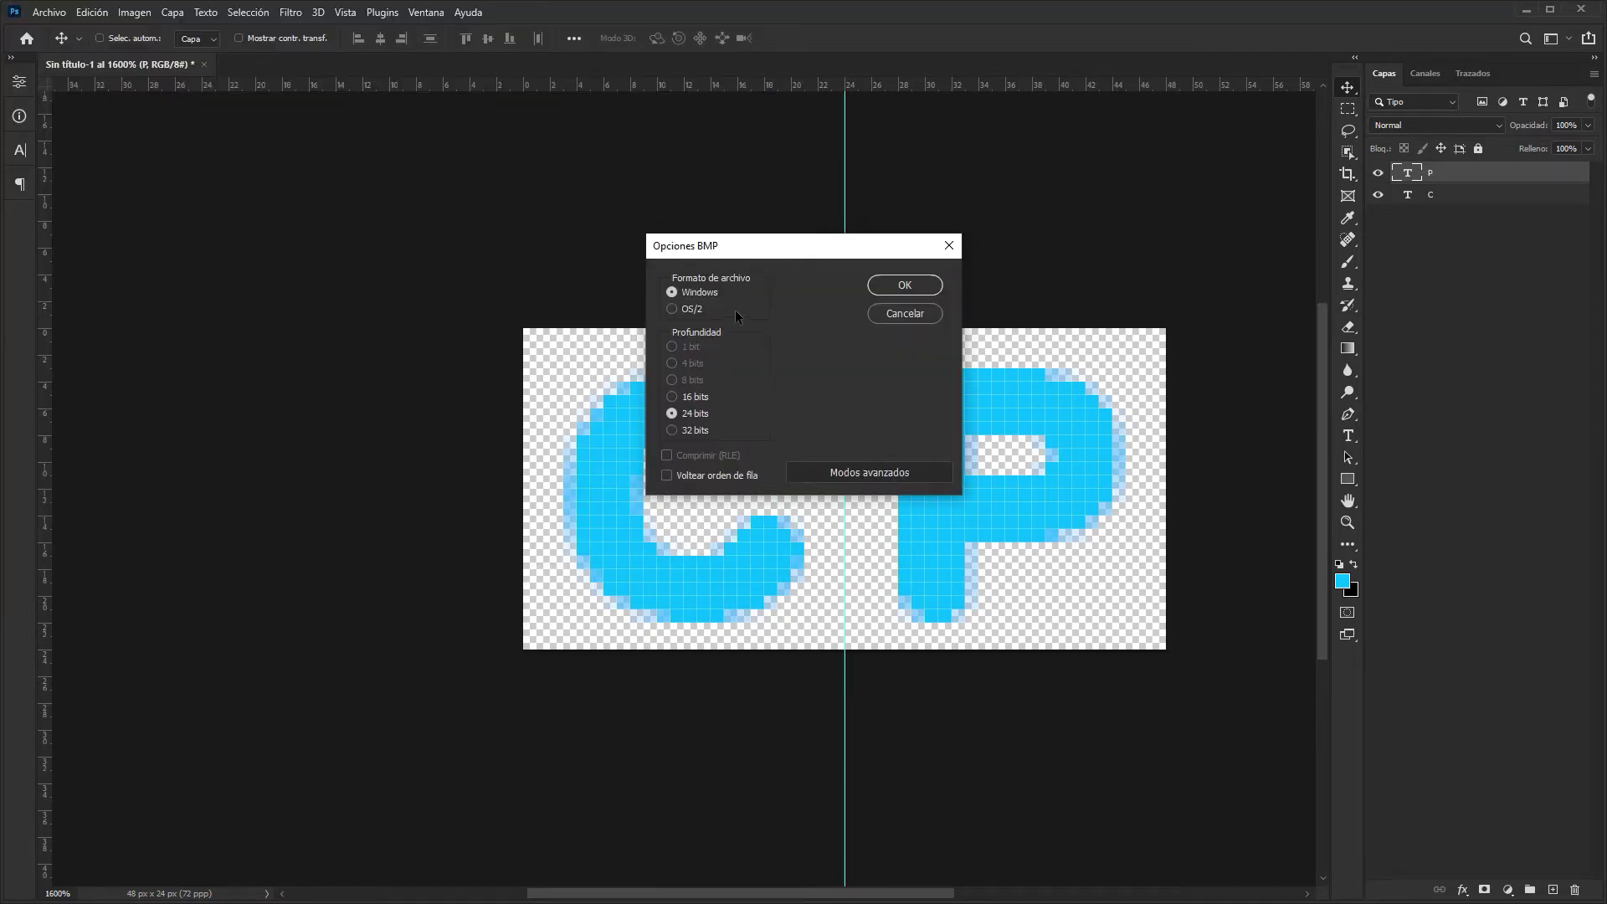
left_click(901, 289)
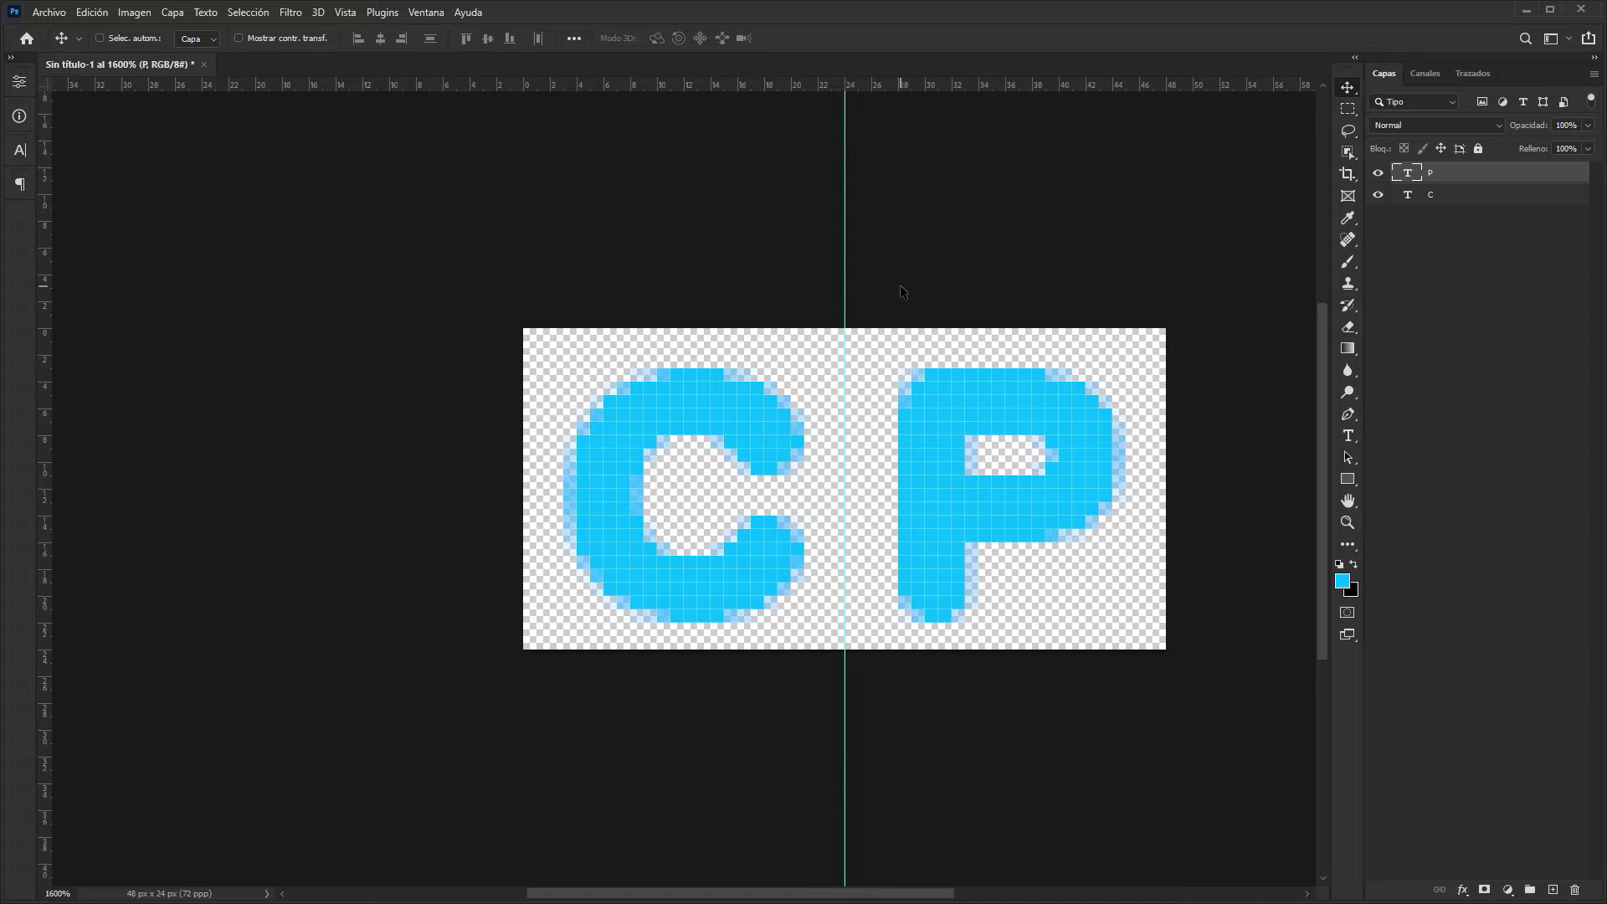
- Add a Solid Color fill layer set to black, 000000
left_click(1509, 887)
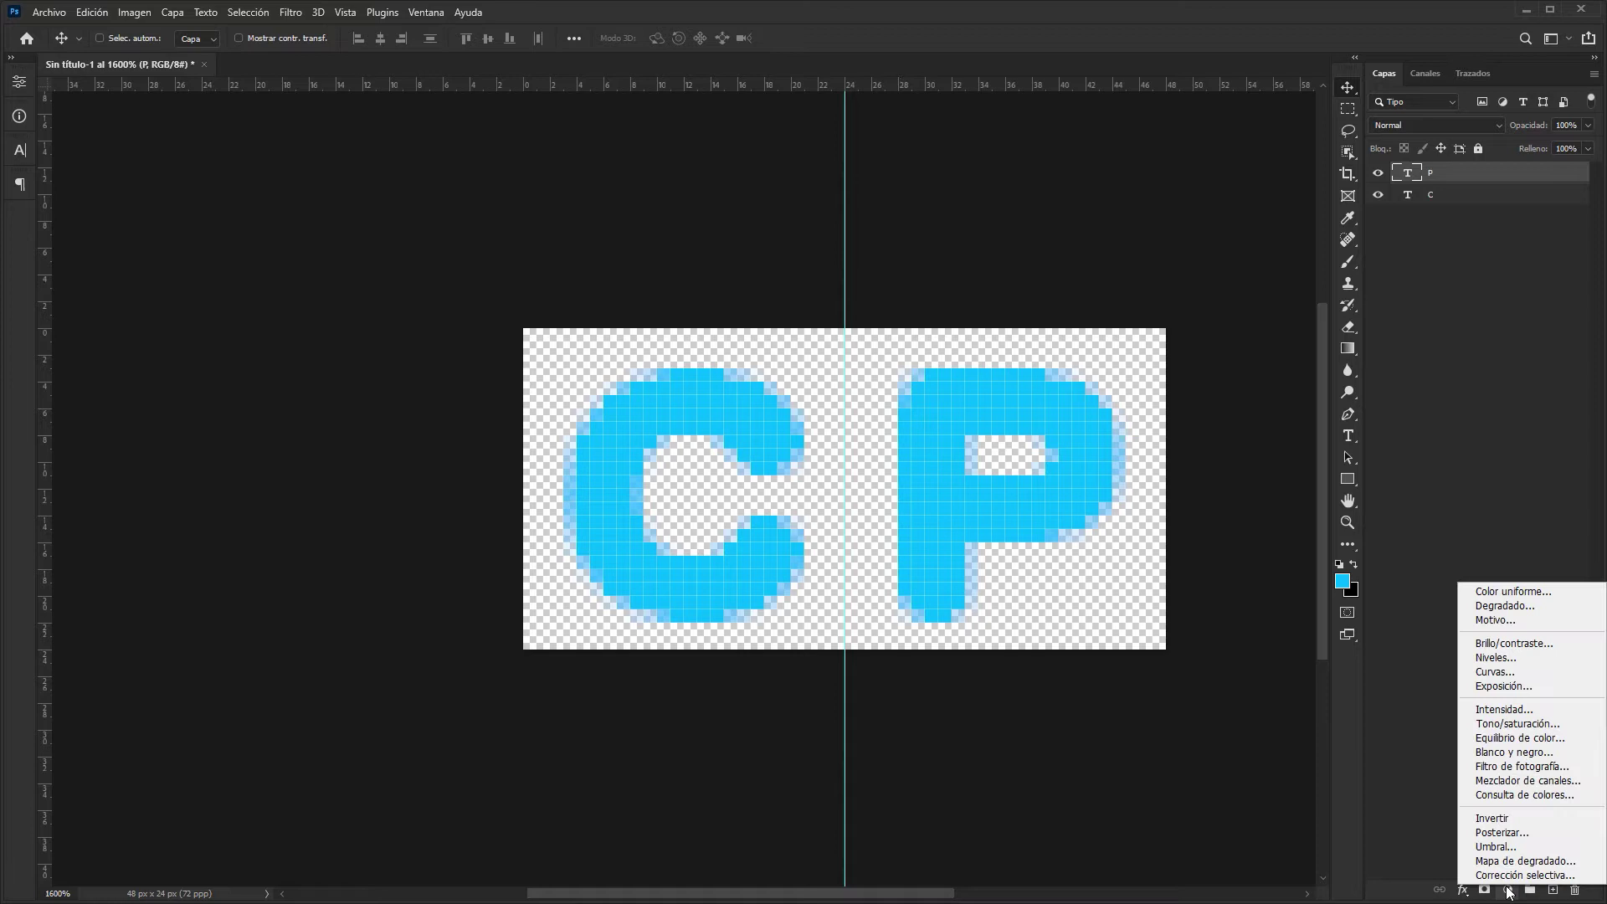
left_click(1499, 587)
type("000000")
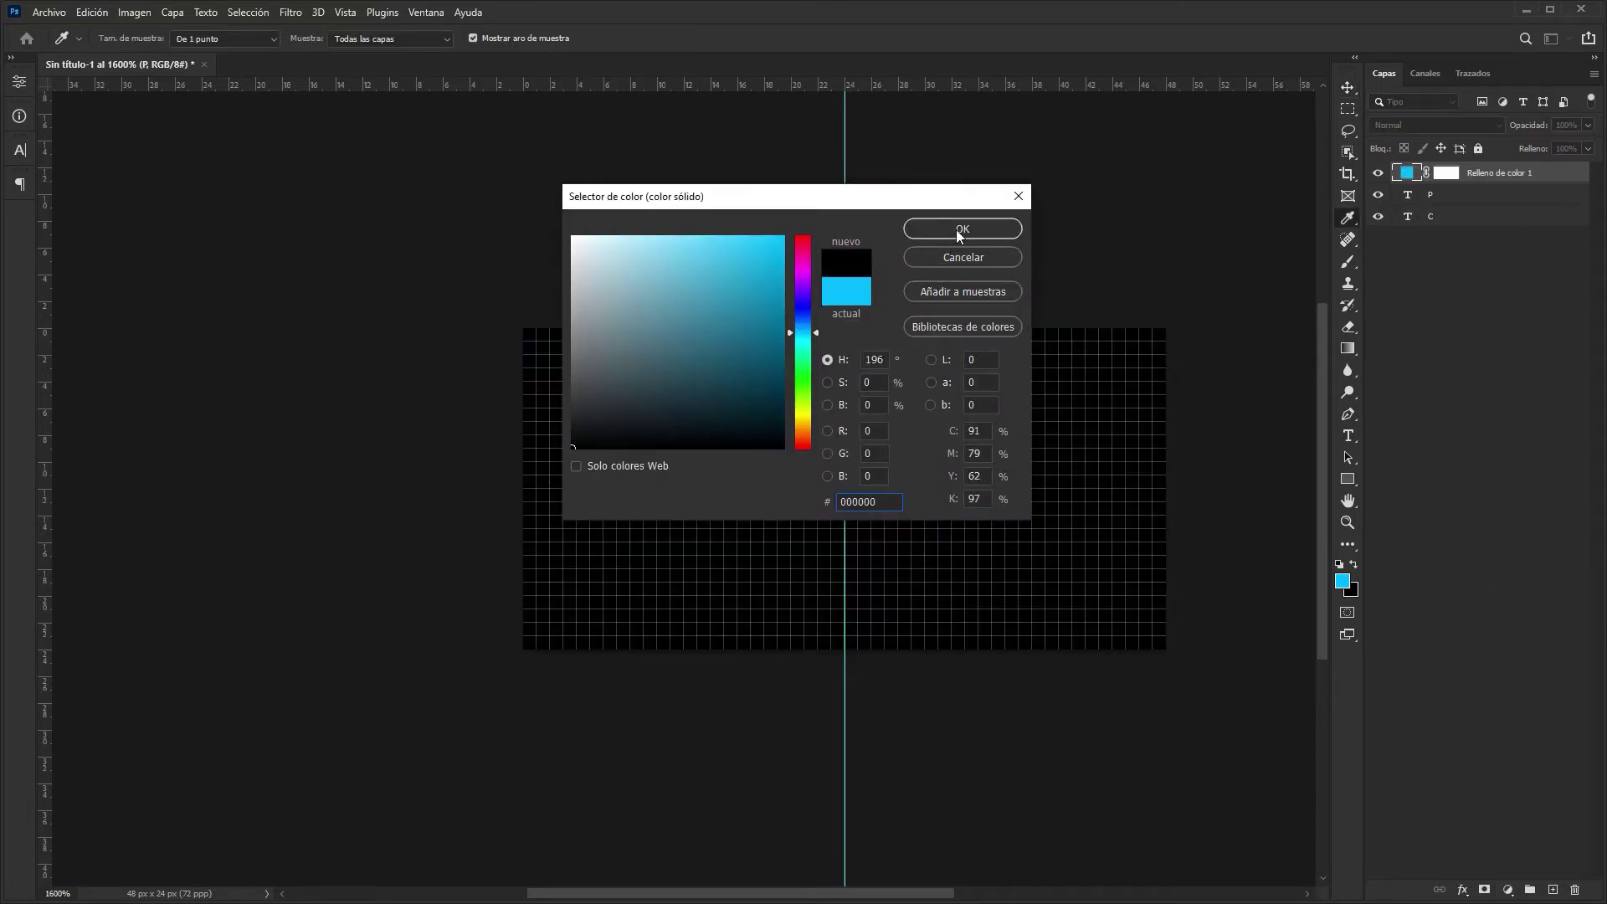
left_click(961, 229)
- Move the black fill layer below the letters and make the P white (ffffff)
left_click_drag(1499, 172, 1491, 235)
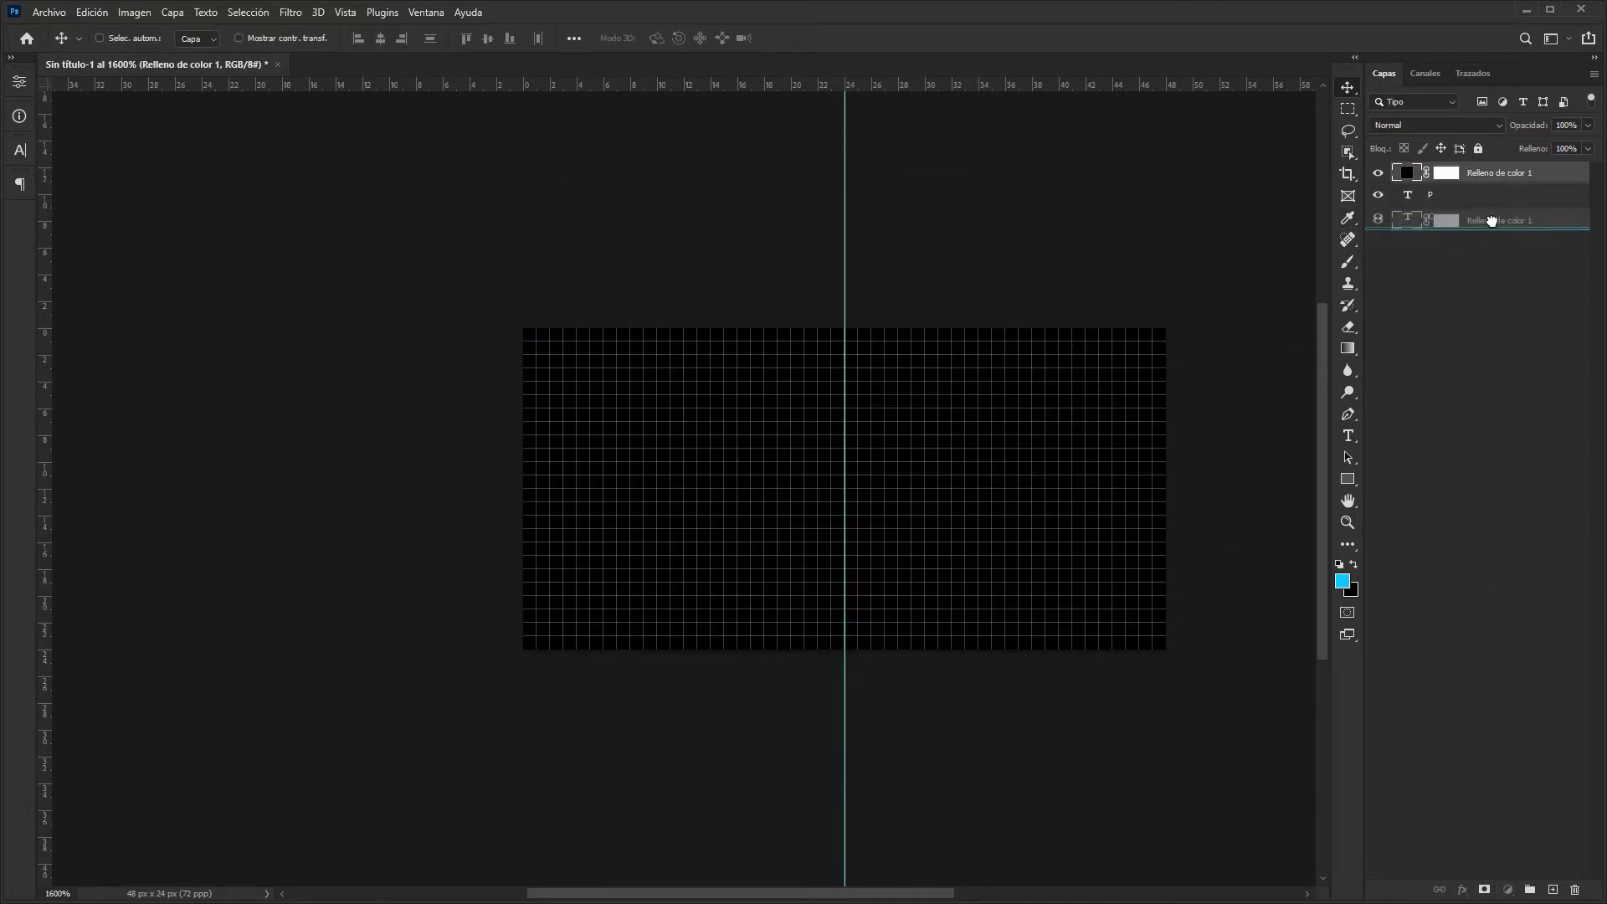
double_click(1411, 175)
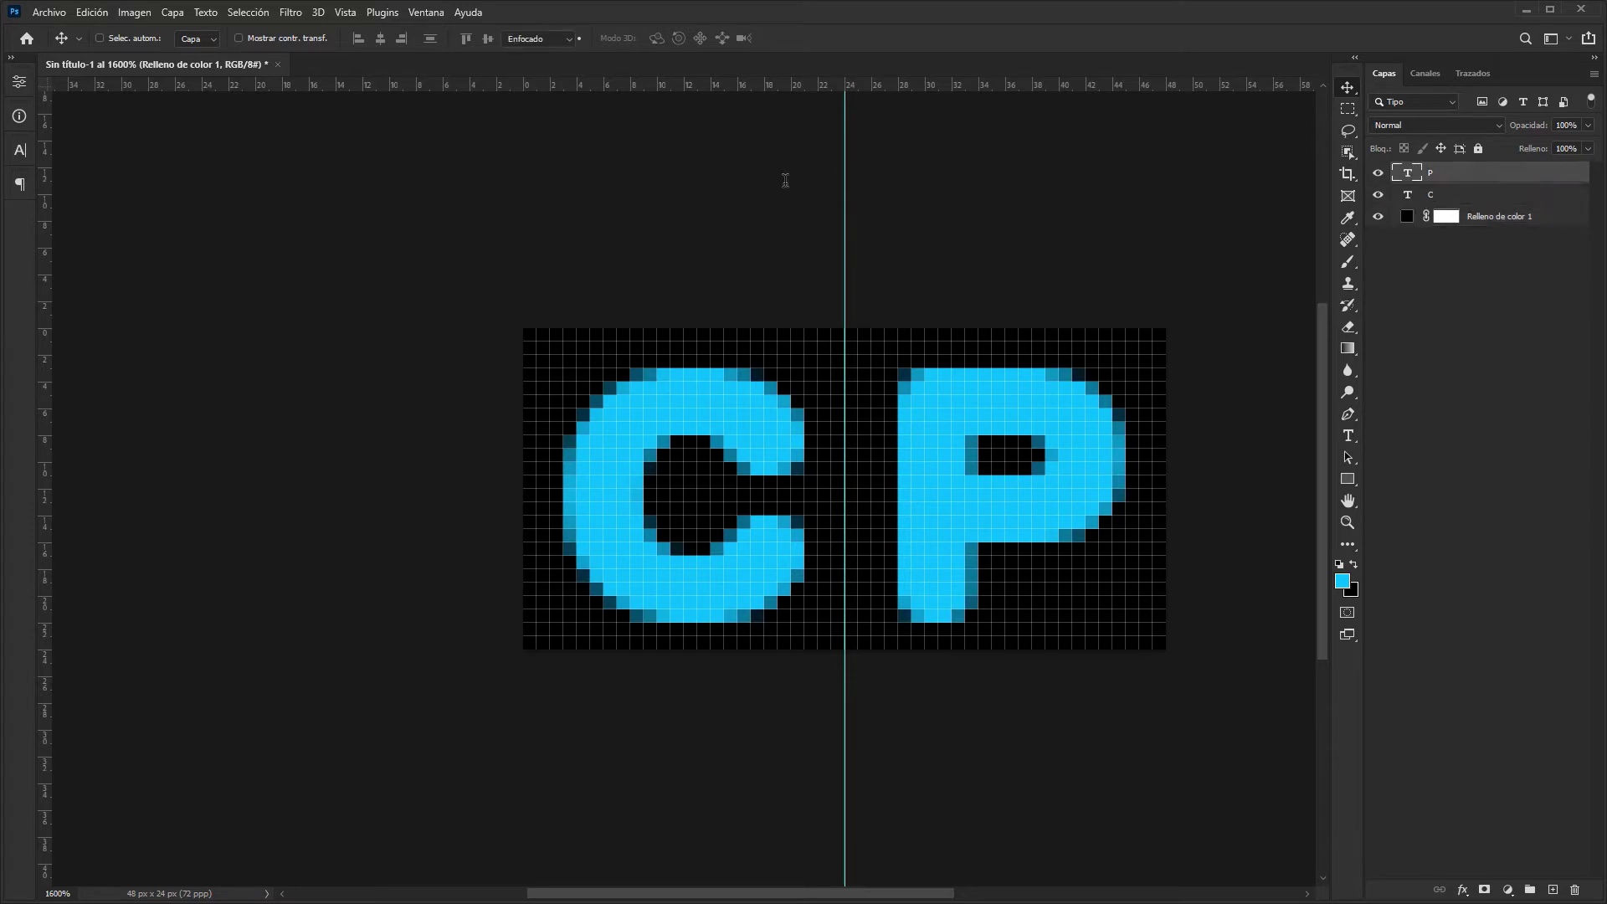
left_click(673, 38)
type("ffffff")
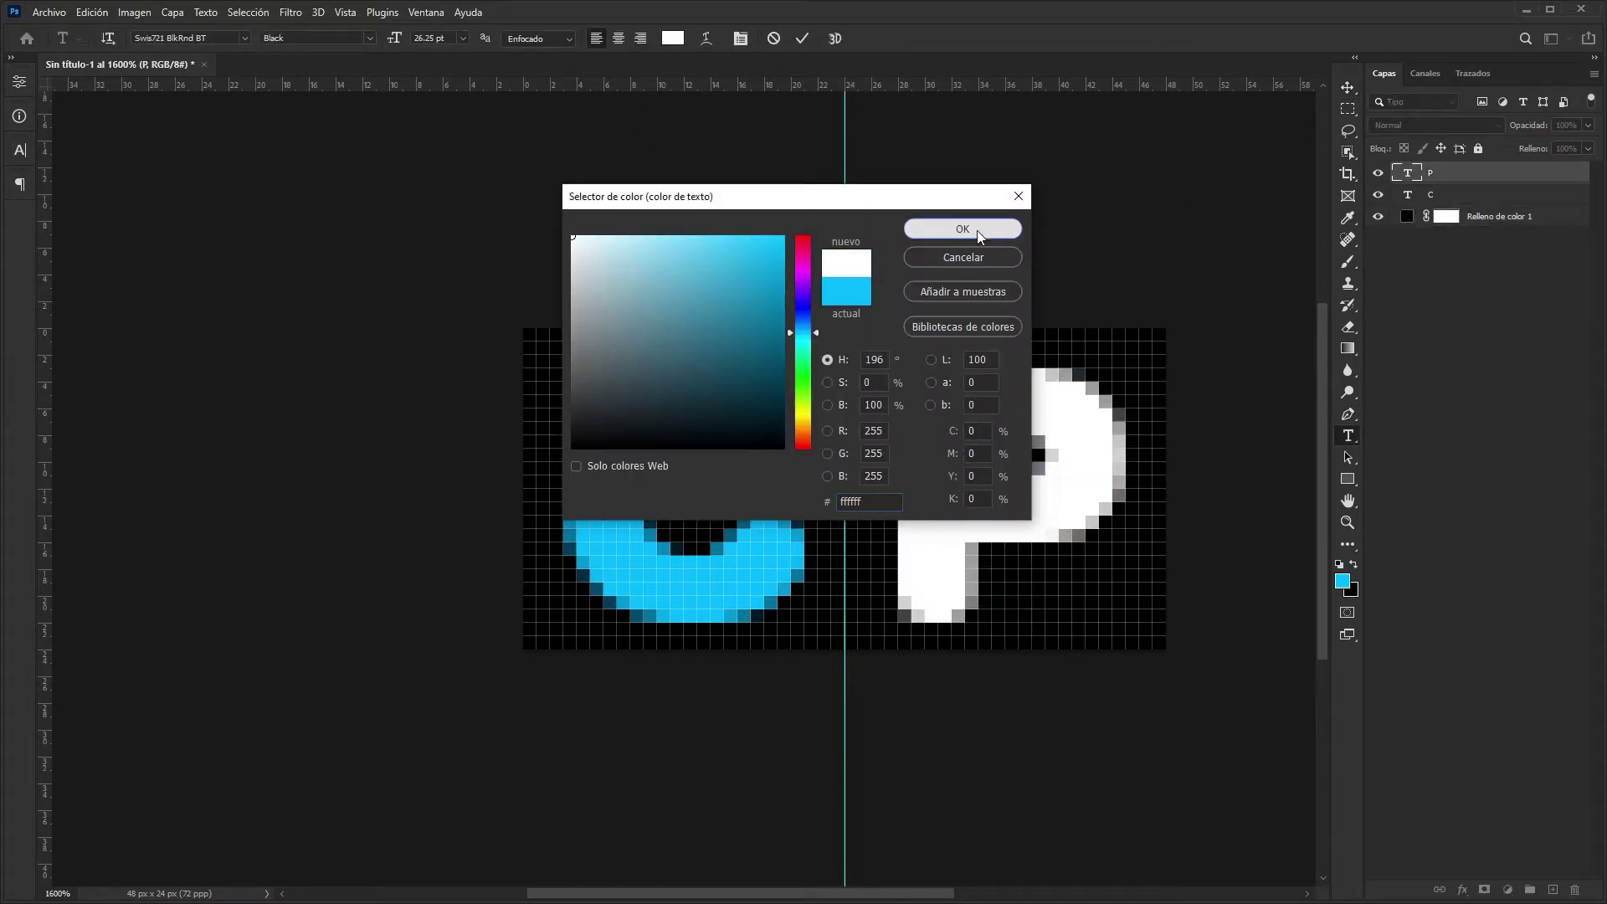
left_click(963, 229)
key("ctrl+Return")
- Make the C white (ffffff) as well
double_click(657, 333)
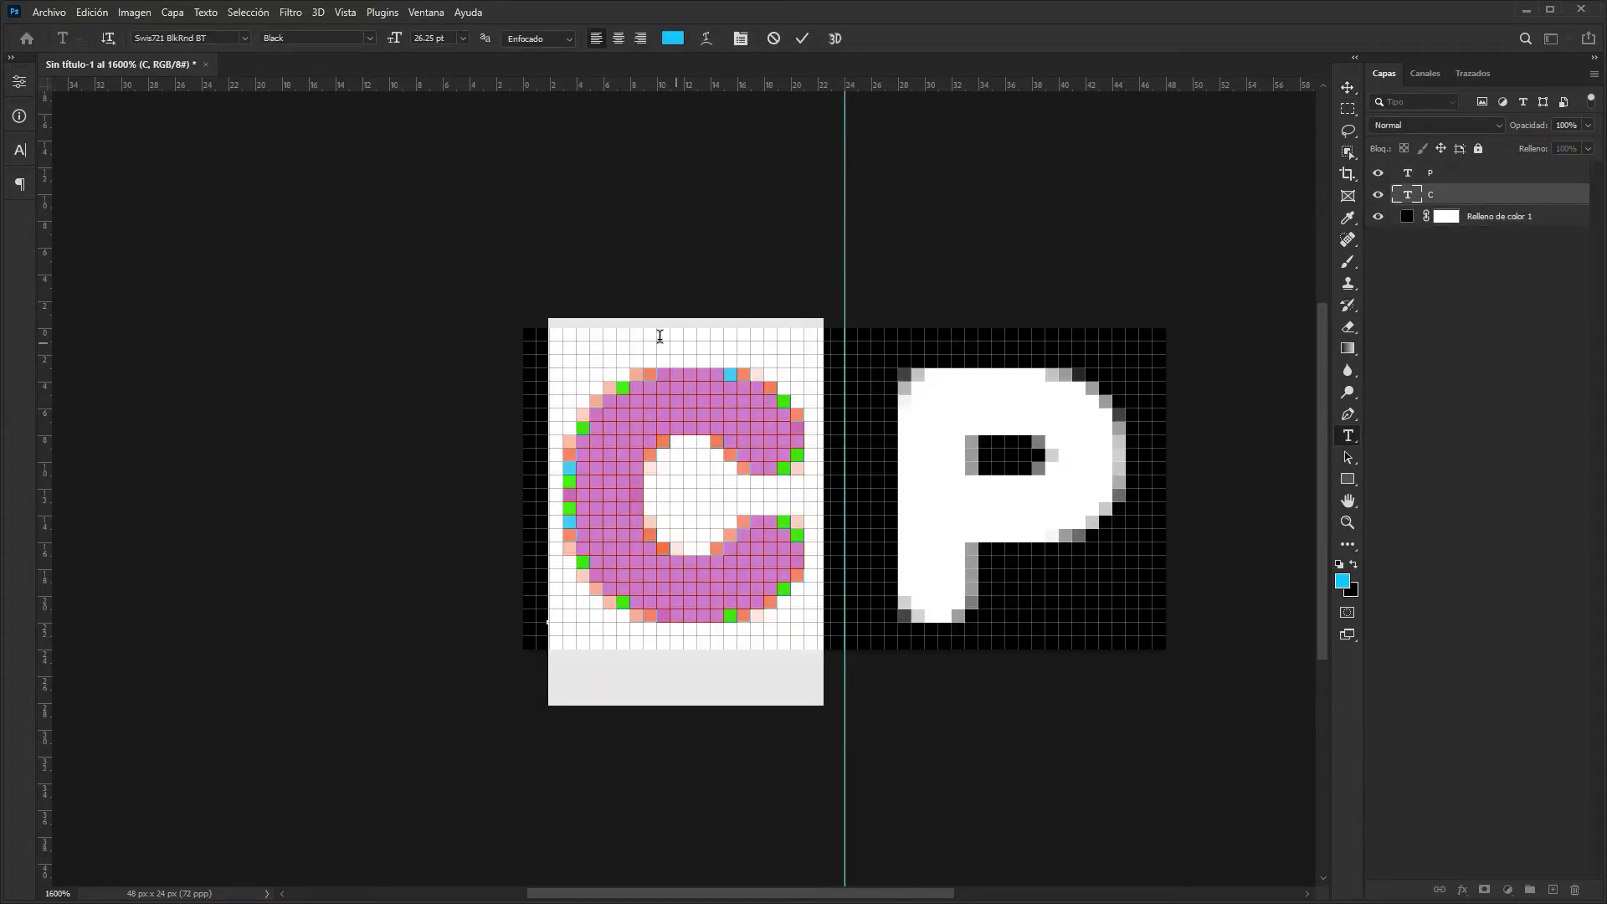
left_click(673, 37)
type("ffffff")
left_click(938, 227)
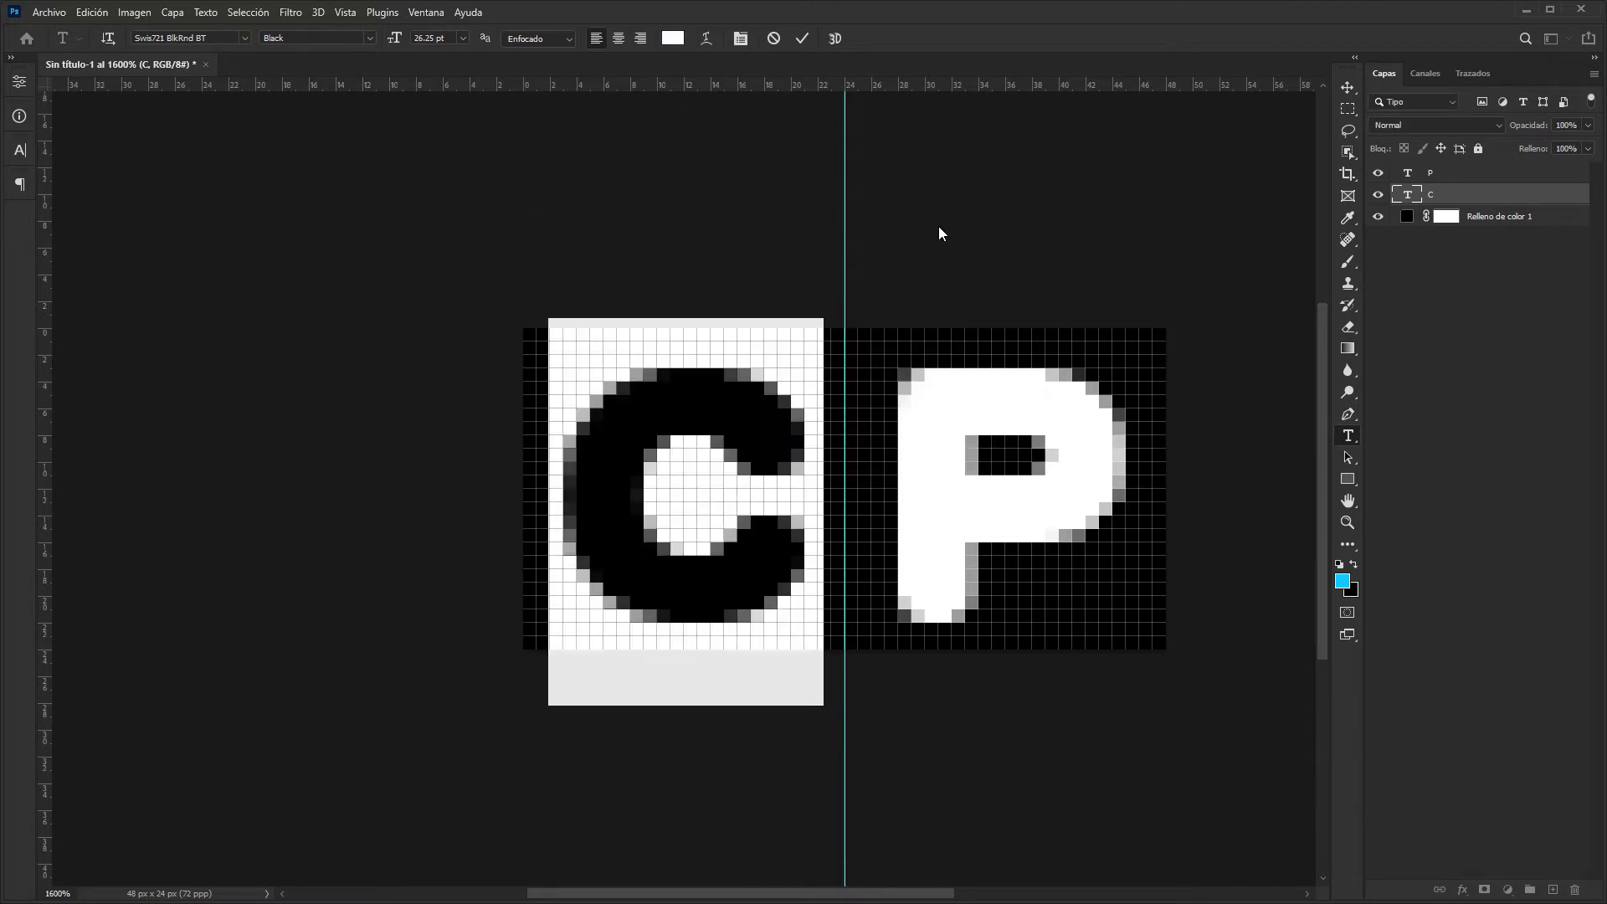
left_click(1348, 87)
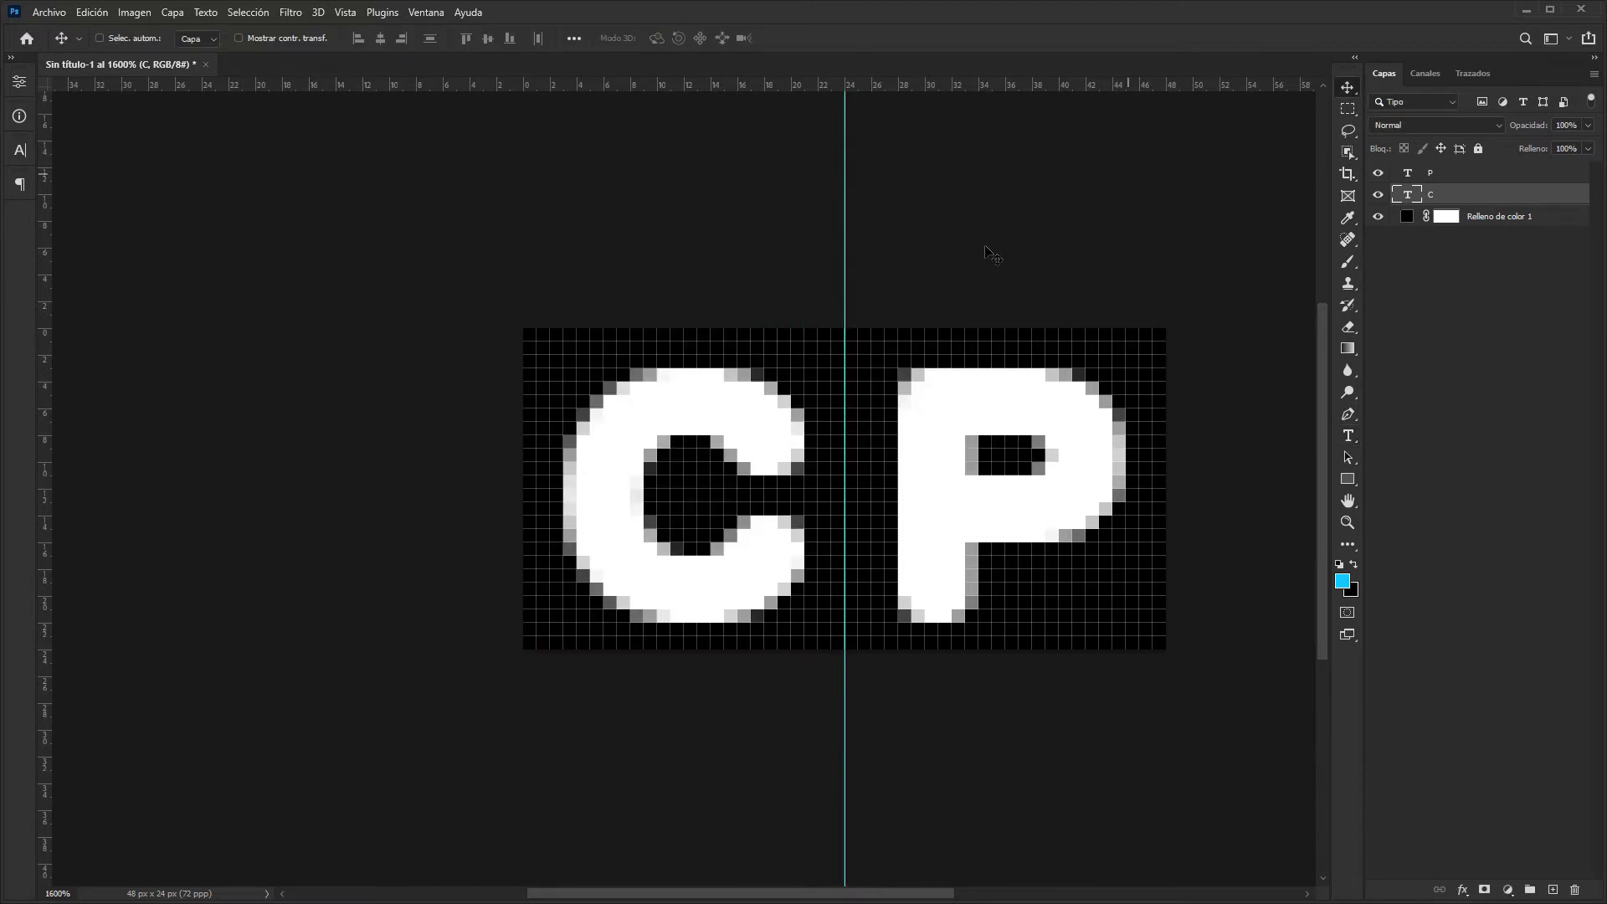
- Save the white-on-black icon as 24-bit BMP A_24a.bmp, then close the document without saving
left_click(50, 13)
left_click(131, 234)
left_click(191, 164)
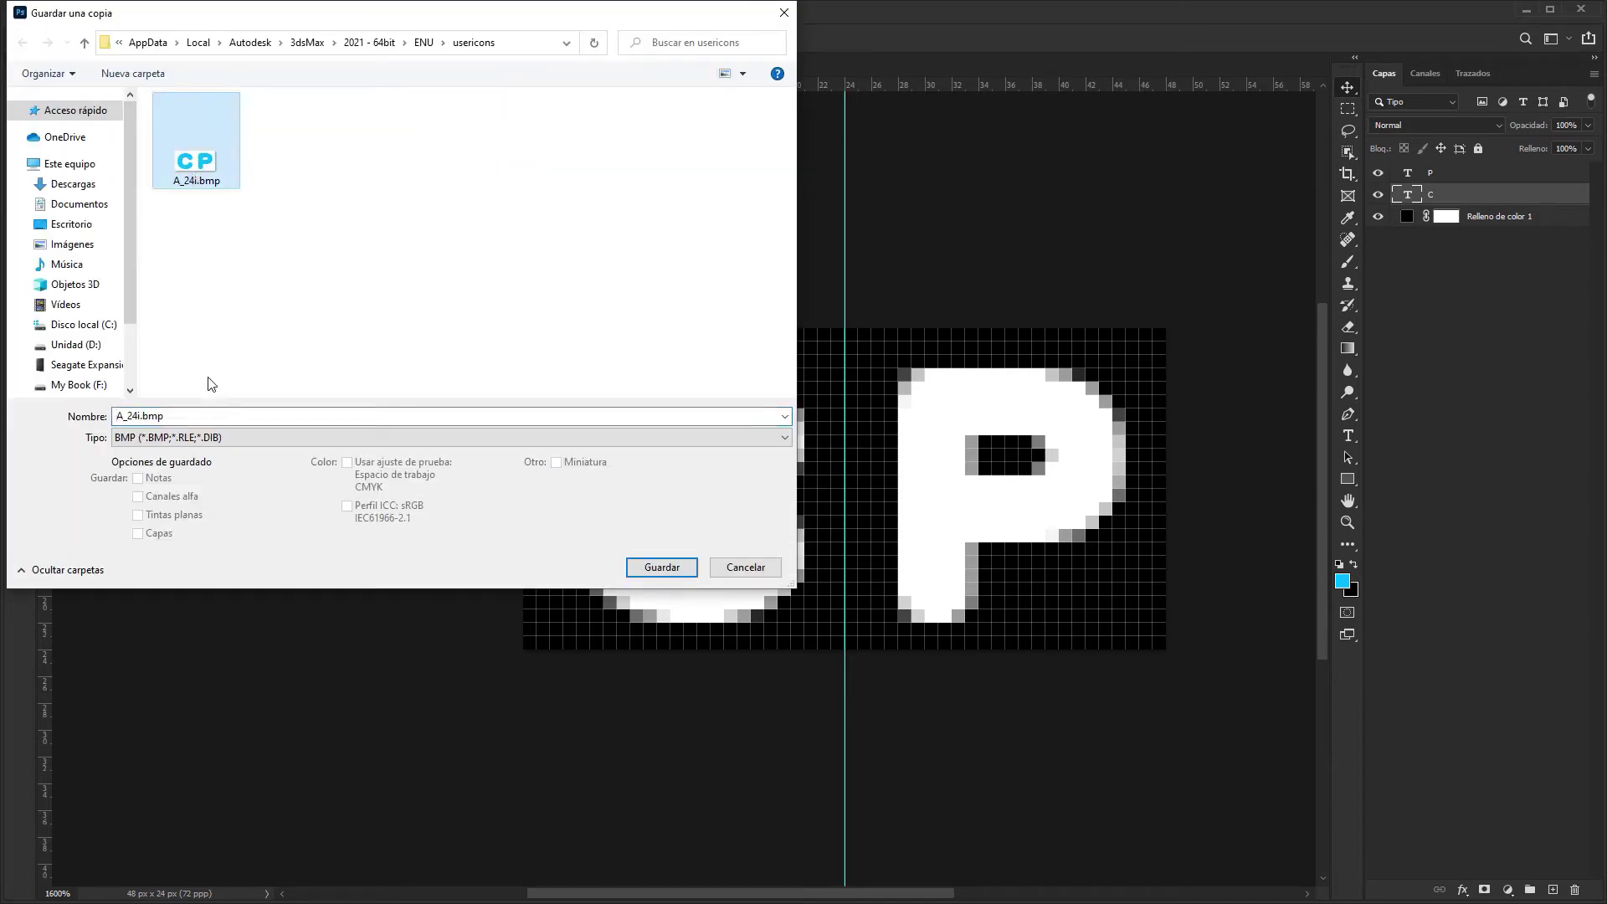
left_click(129, 416)
left_click(130, 416)
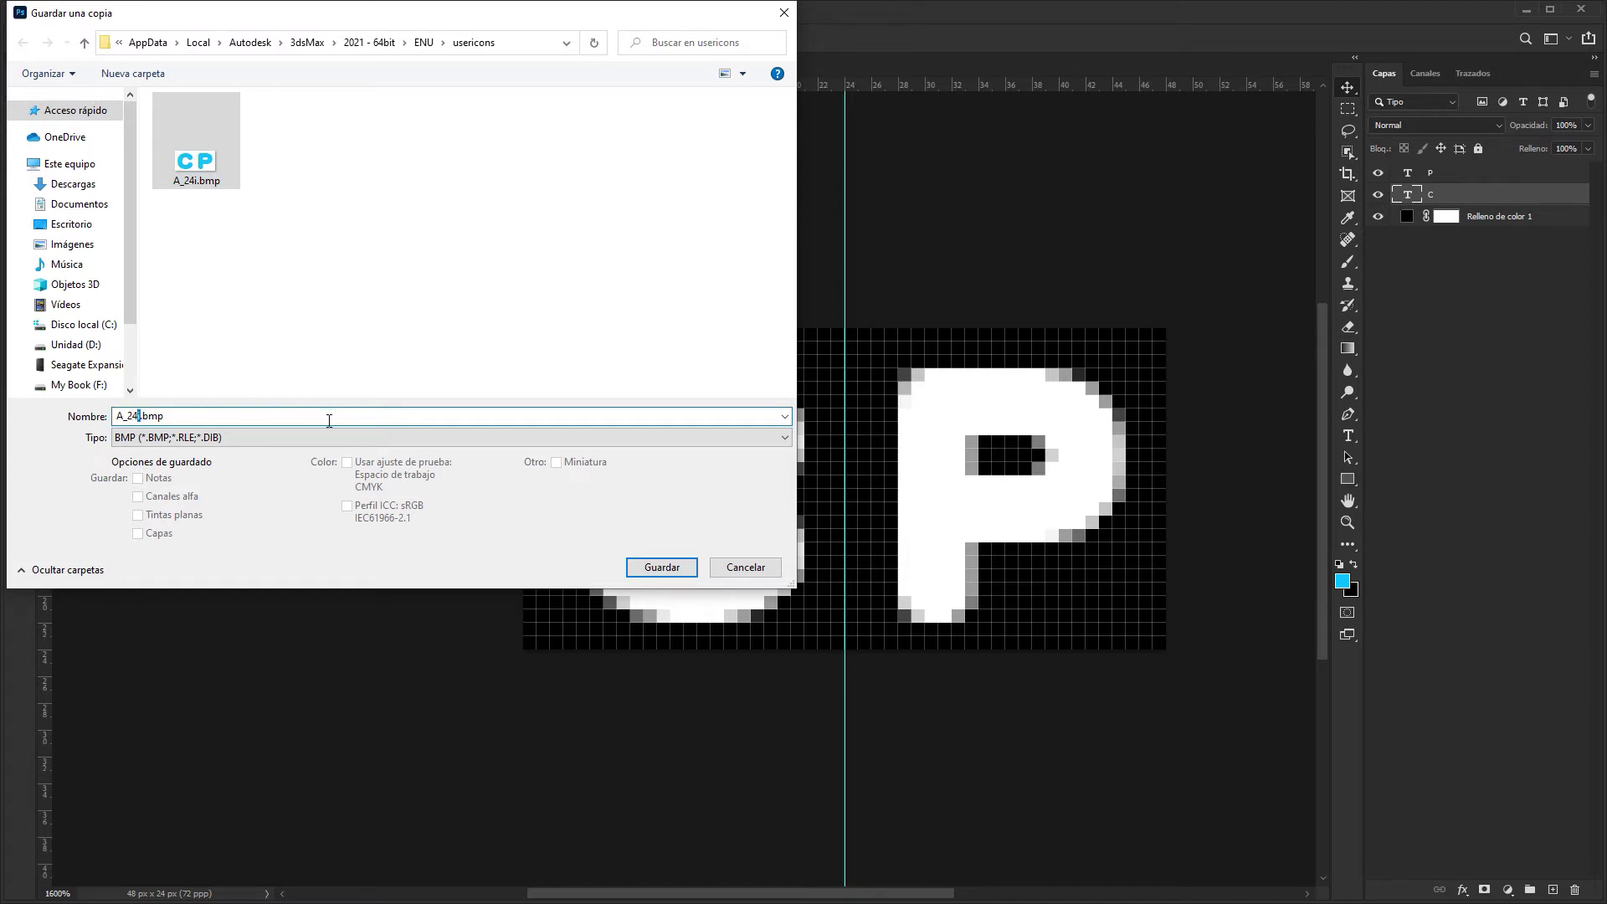
type("a")
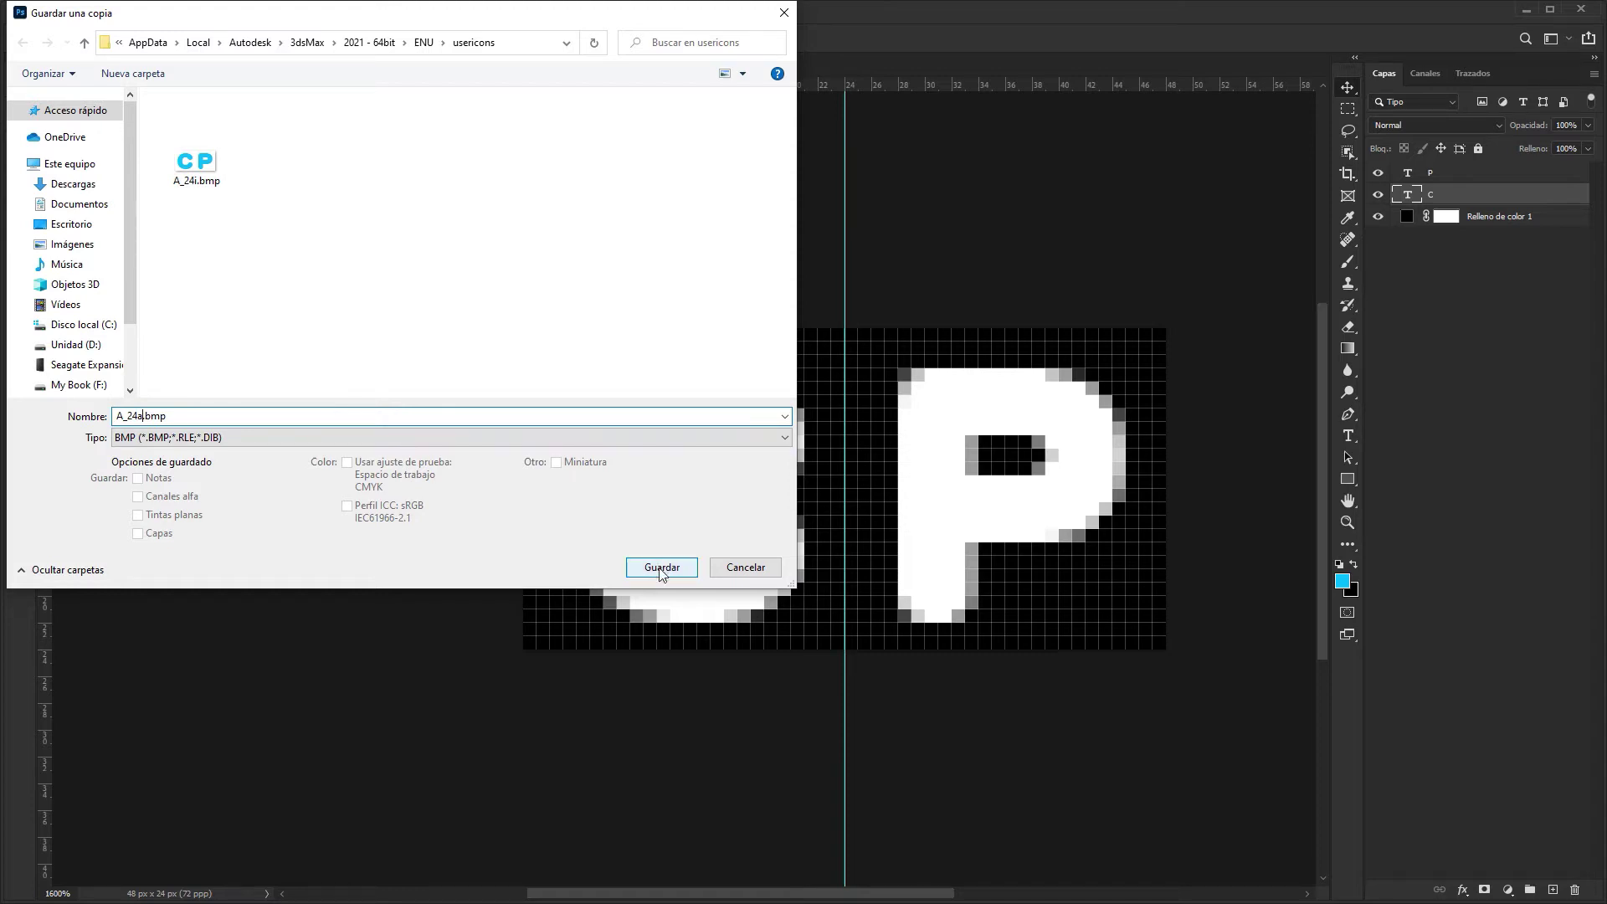
left_click(664, 569)
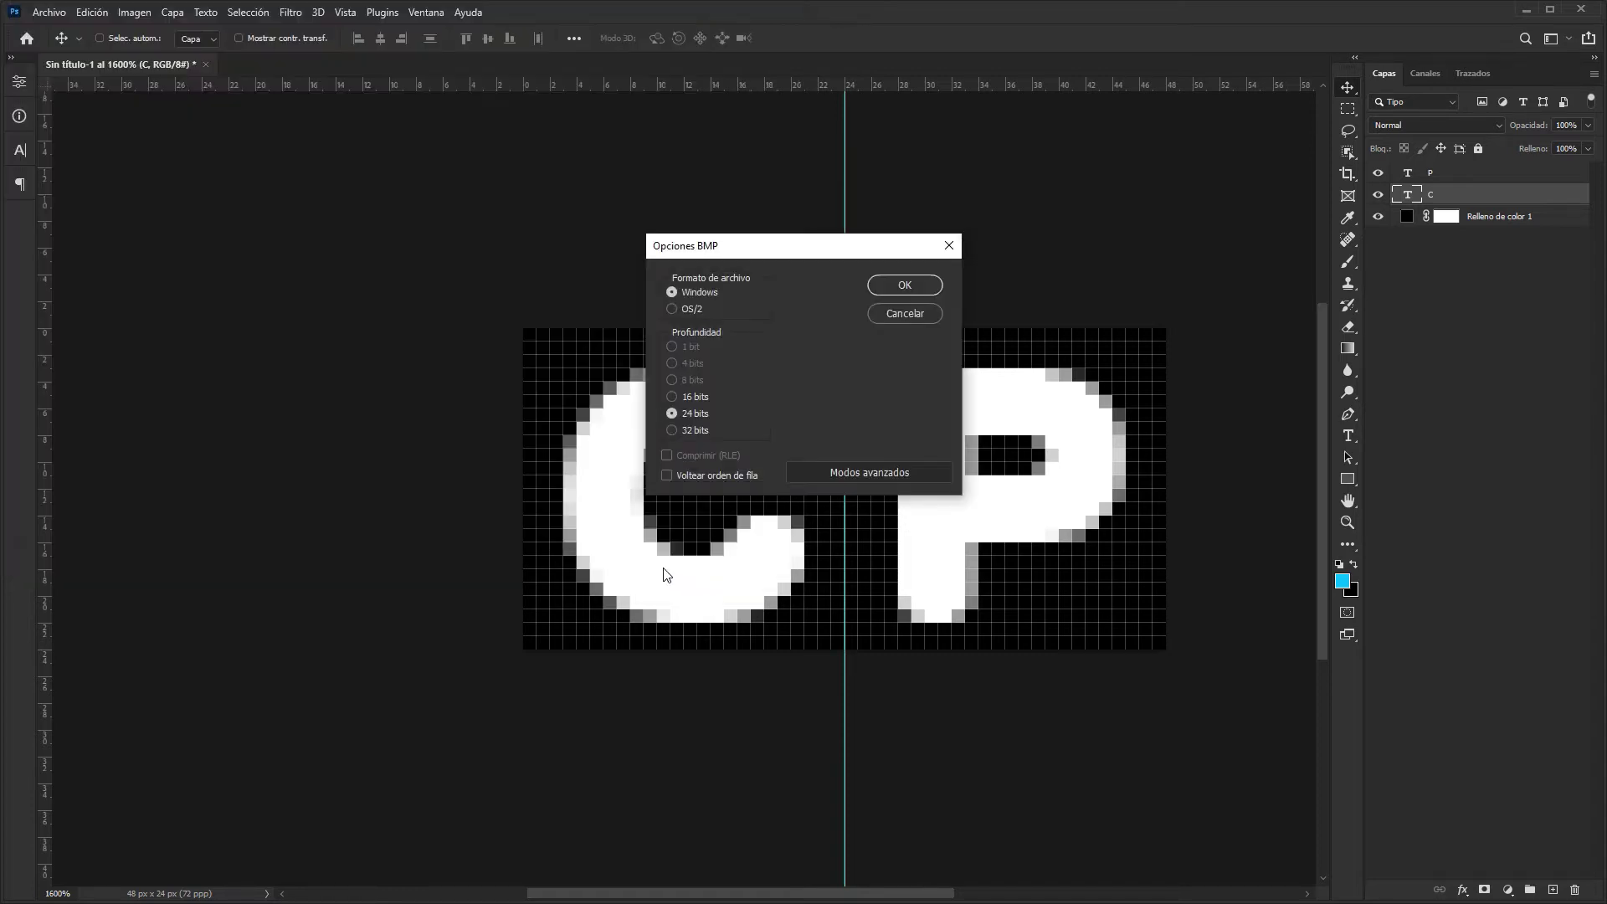
left_click(905, 285)
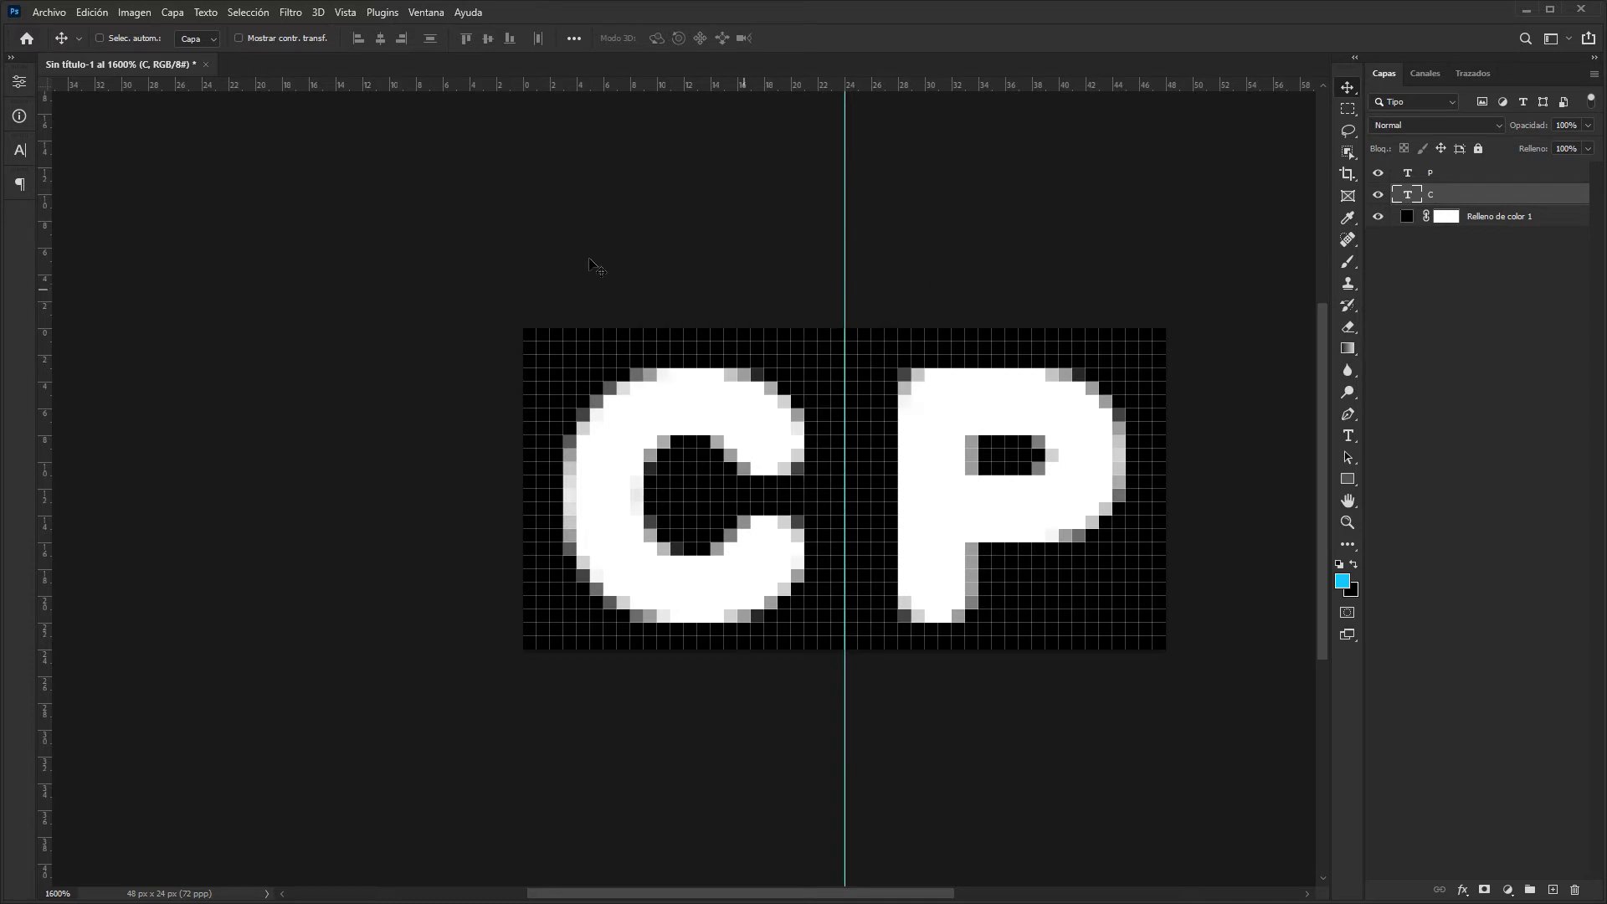
left_click(206, 64)
left_click(852, 358)
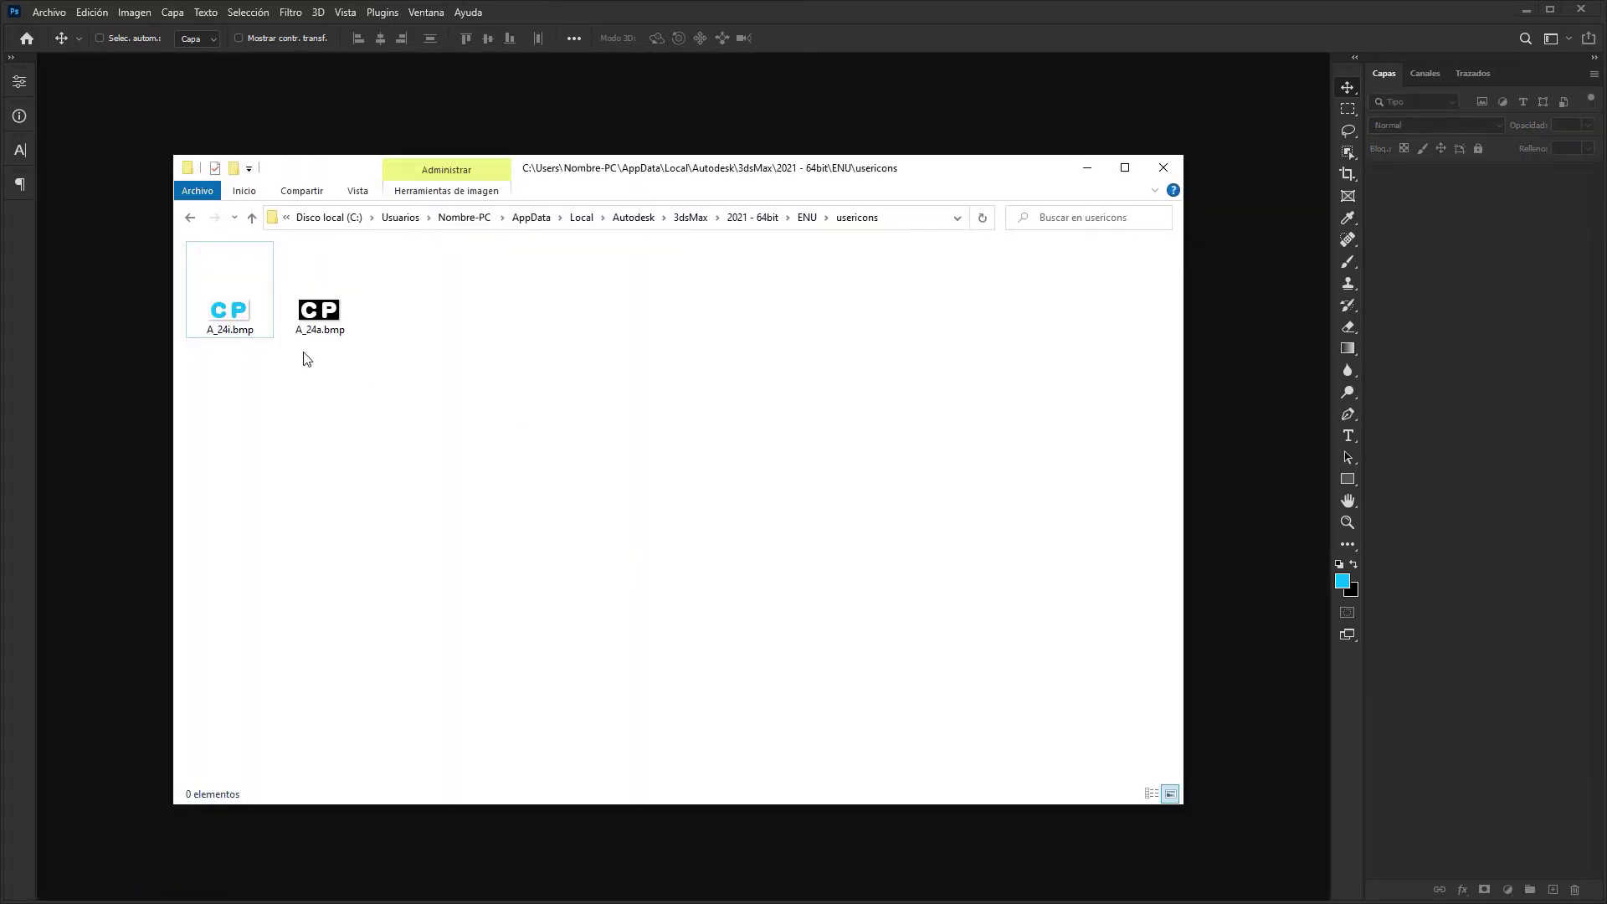
- Drag A_24i.bmp and A_24a.bmp from the usericons folder into Photoshop as documents
left_click(327, 319)
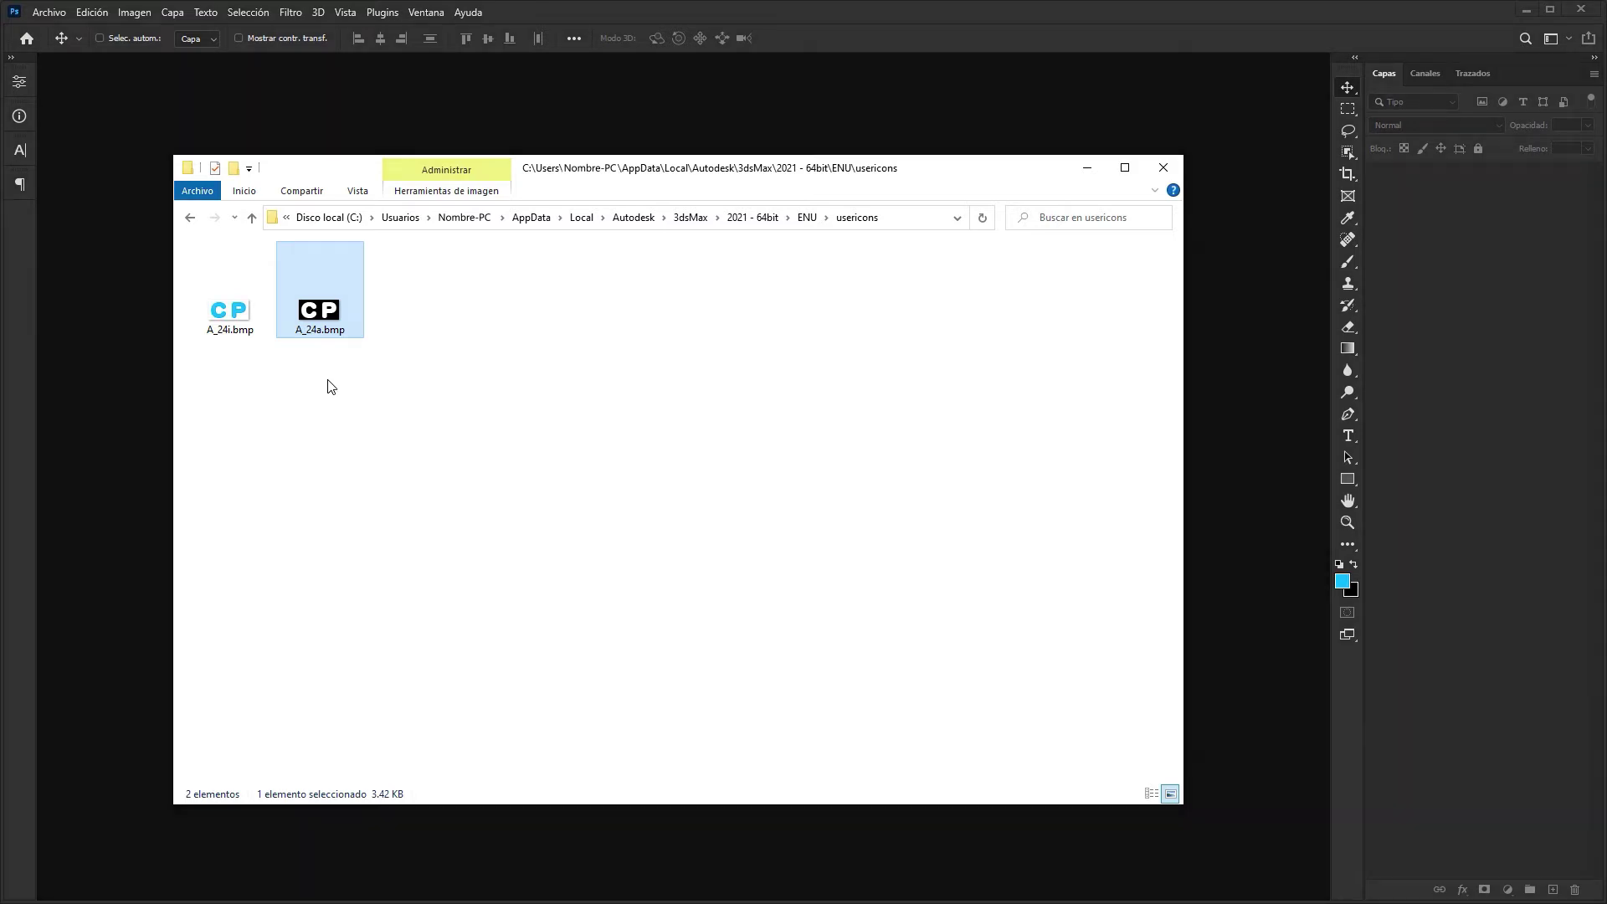
left_click_drag(230, 308, 144, 320)
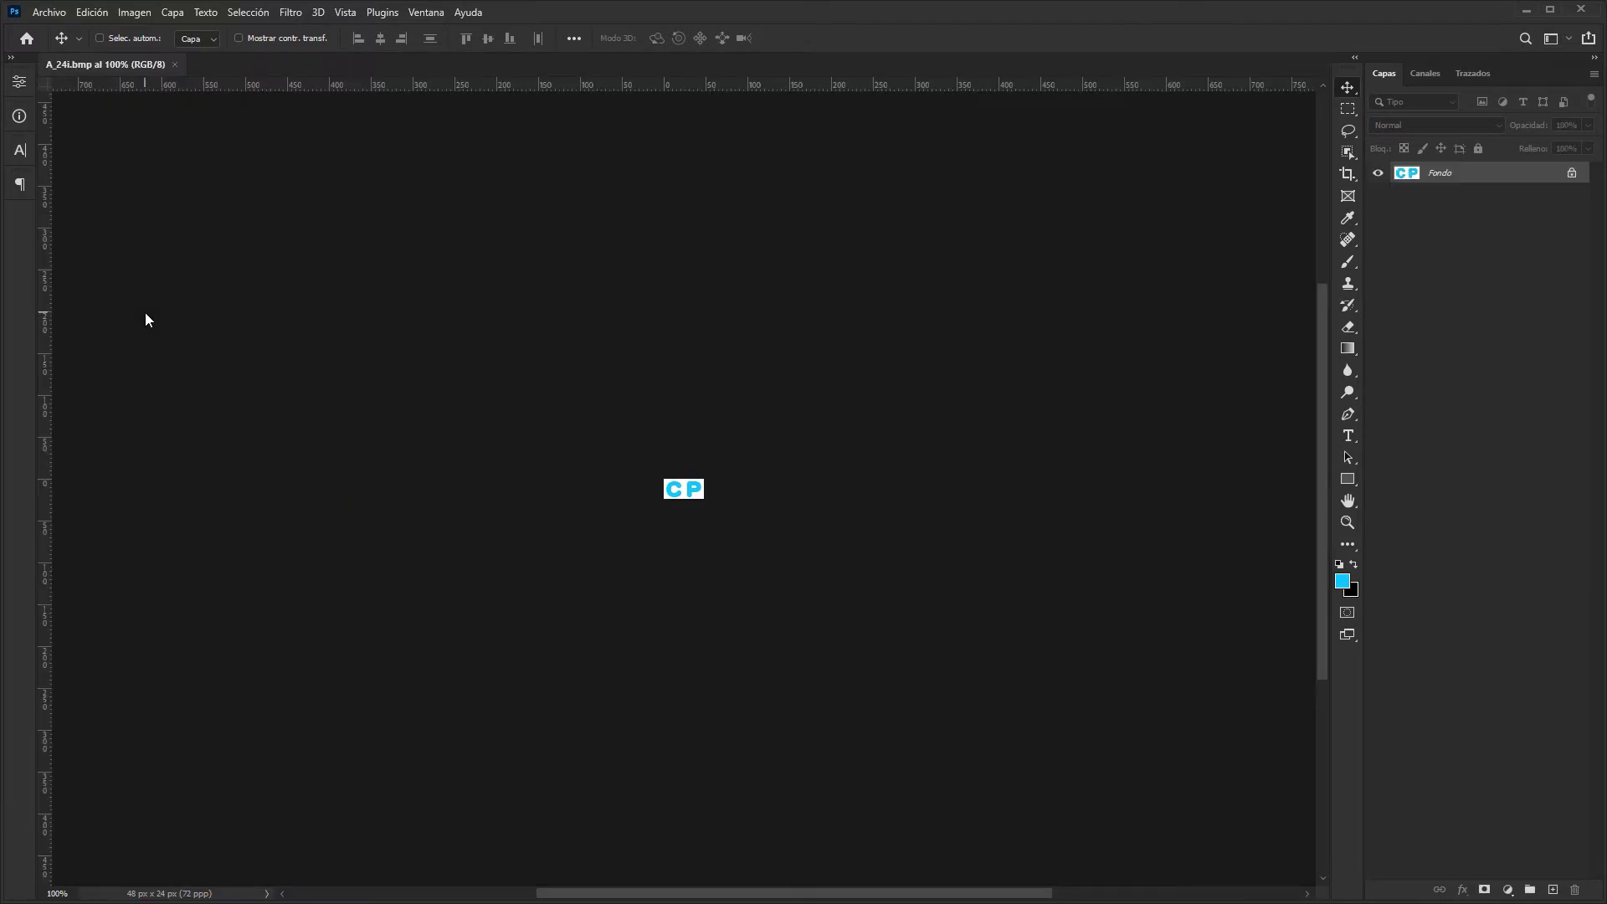
key("alt+Tab")
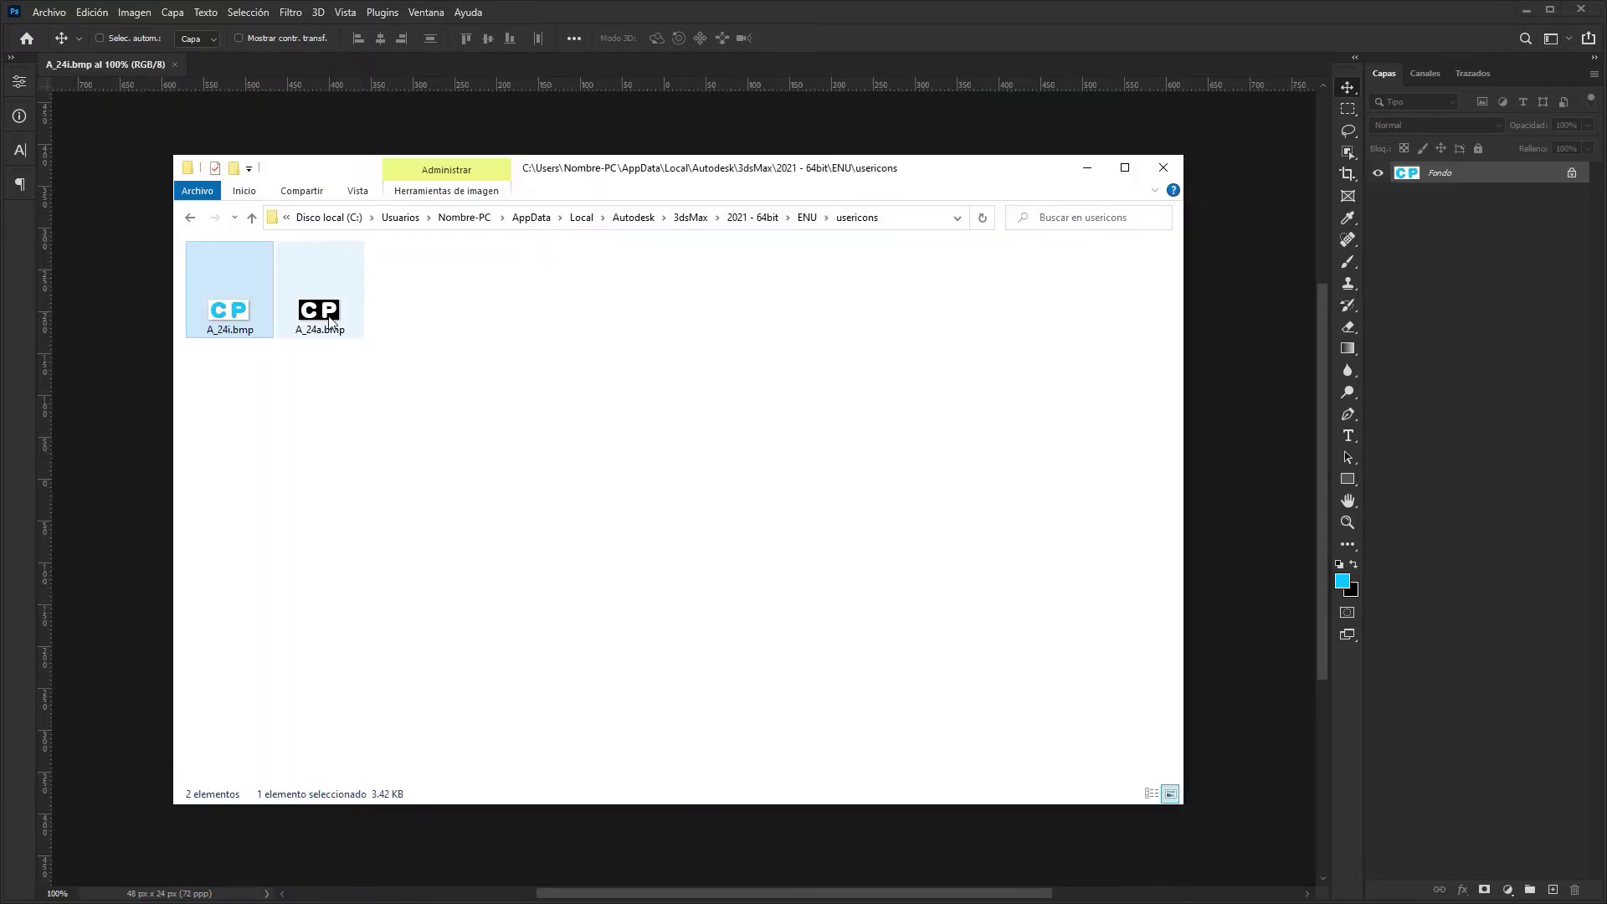
left_click_drag(319, 310, 797, 64)
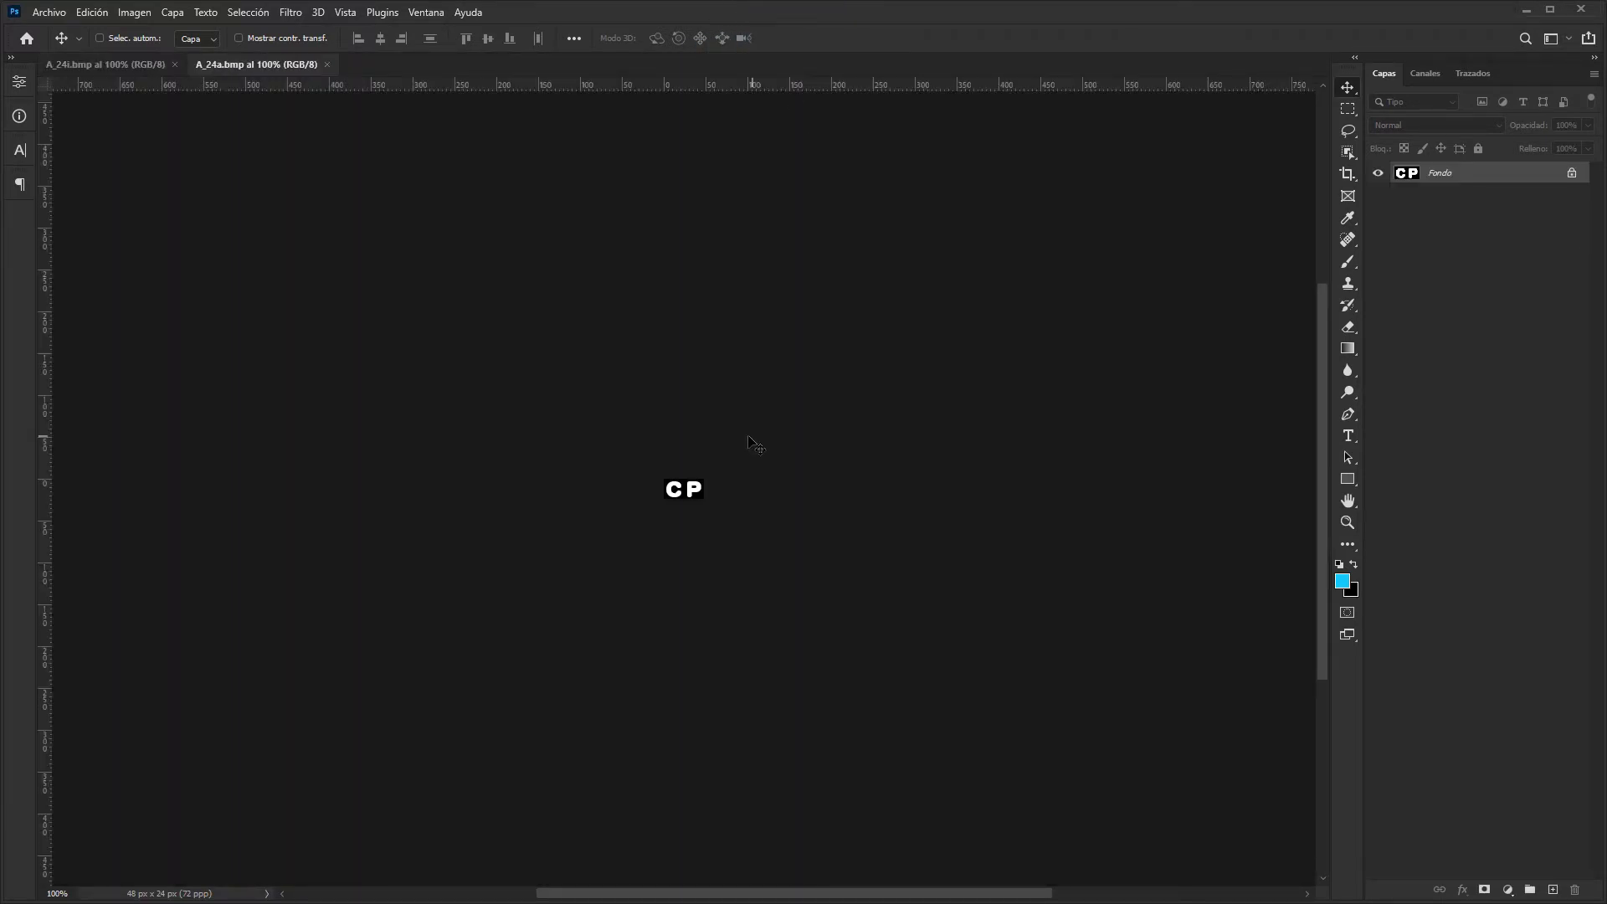
- Resize the black CP icon to 32 × 16 px by setting Image Size height to 16
left_click(134, 14)
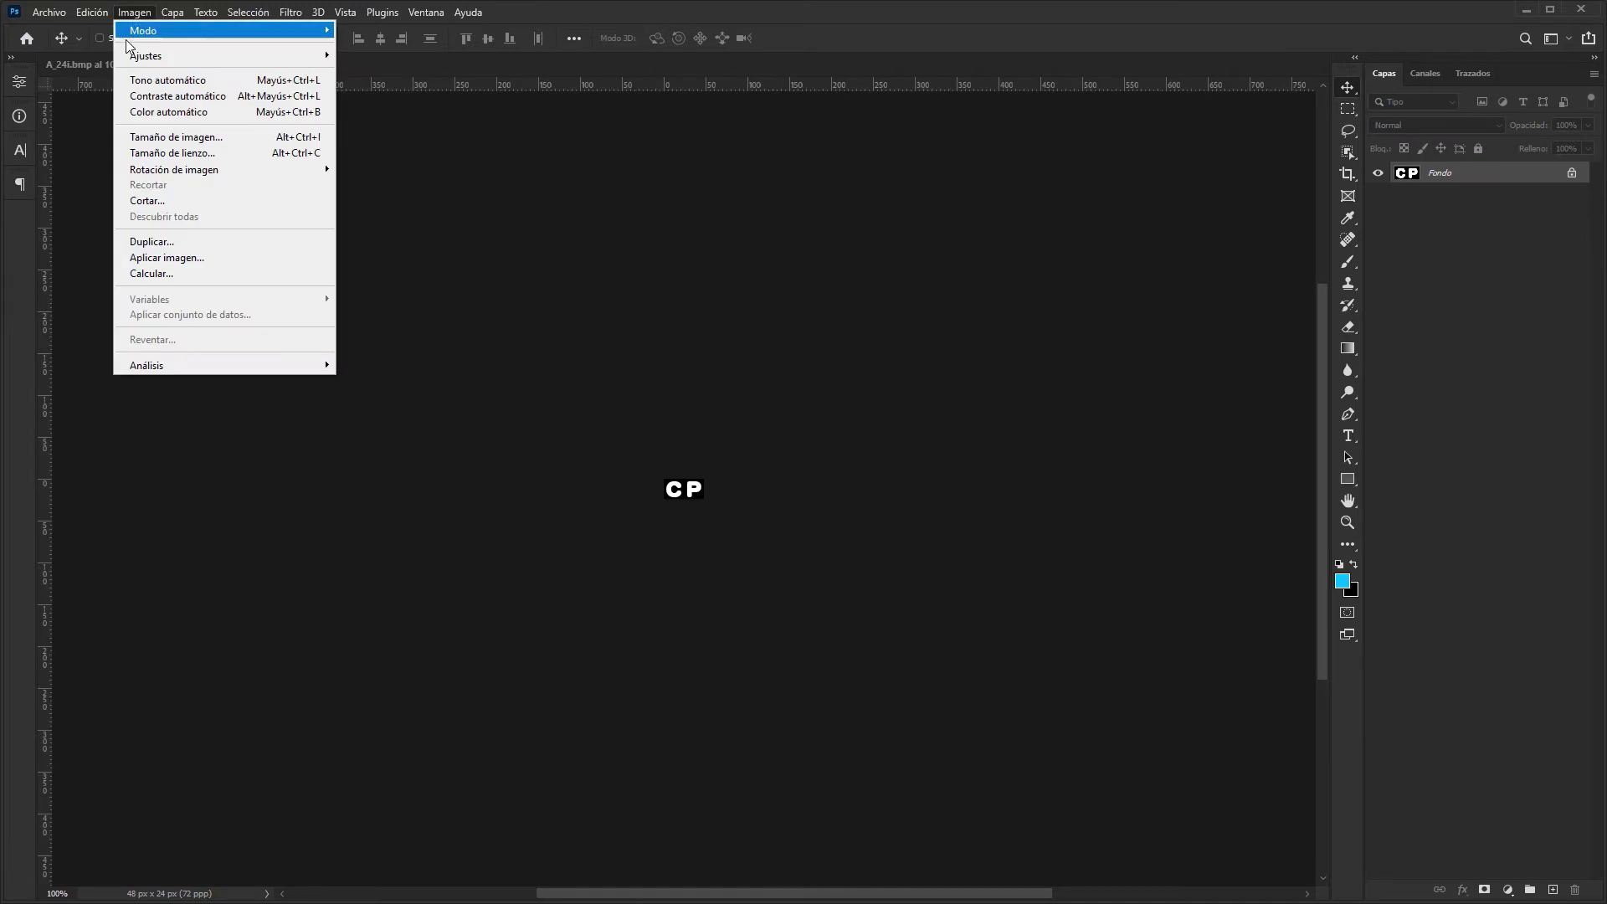
left_click(205, 137)
left_click(912, 333)
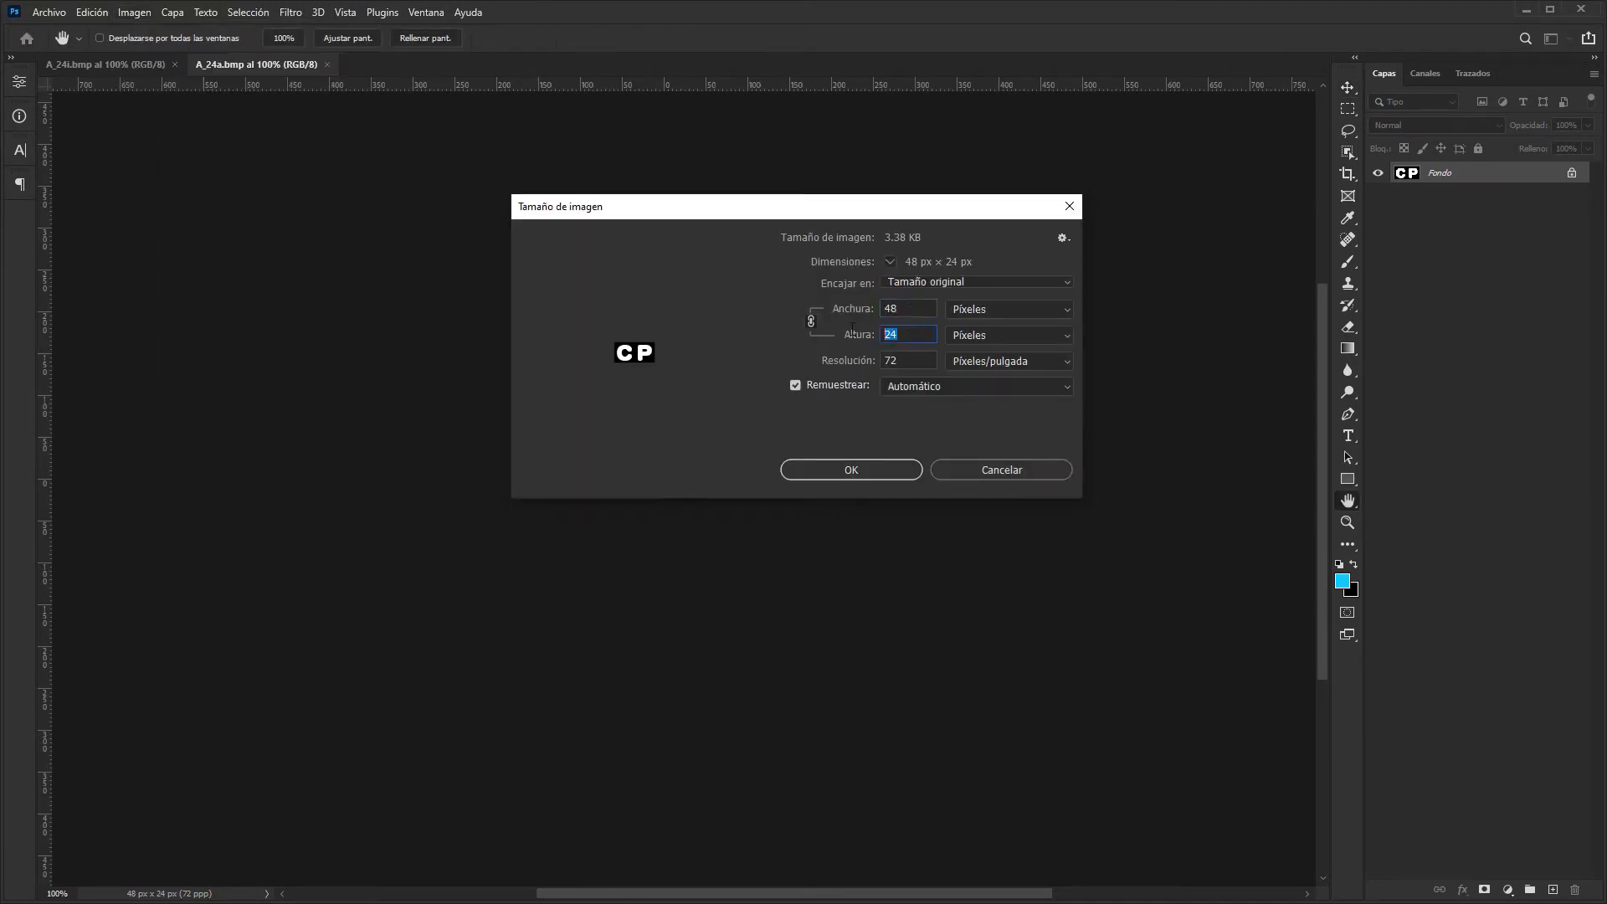
type("16")
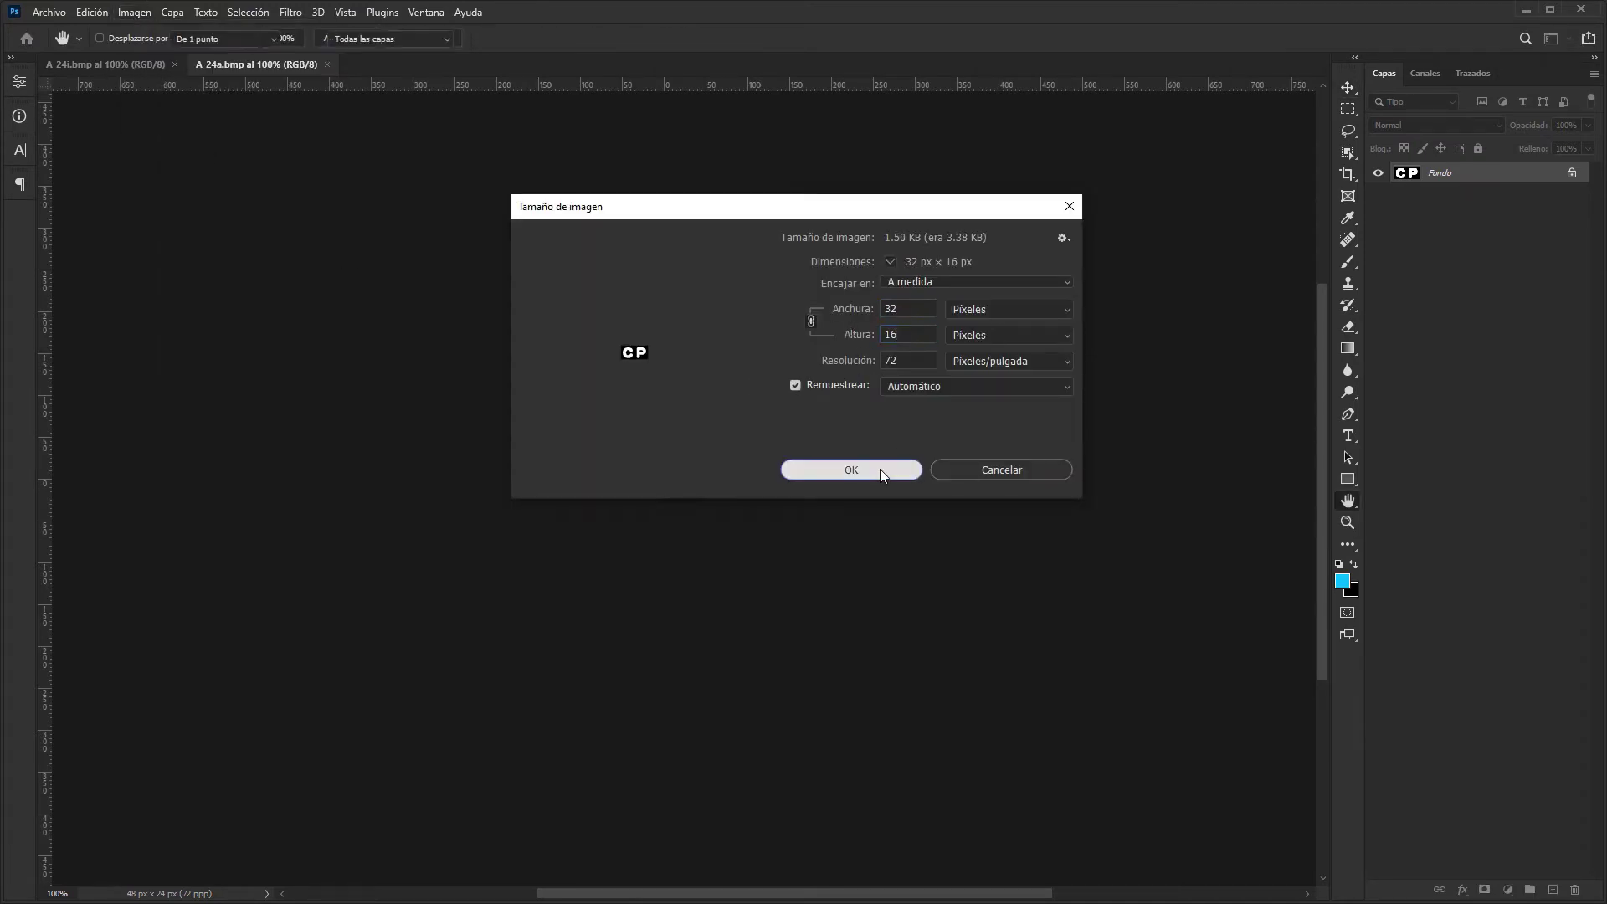
left_click(881, 468)
- Save a 24-bit BMP copy of the resized icon named A_16a.bmp
left_click(48, 12)
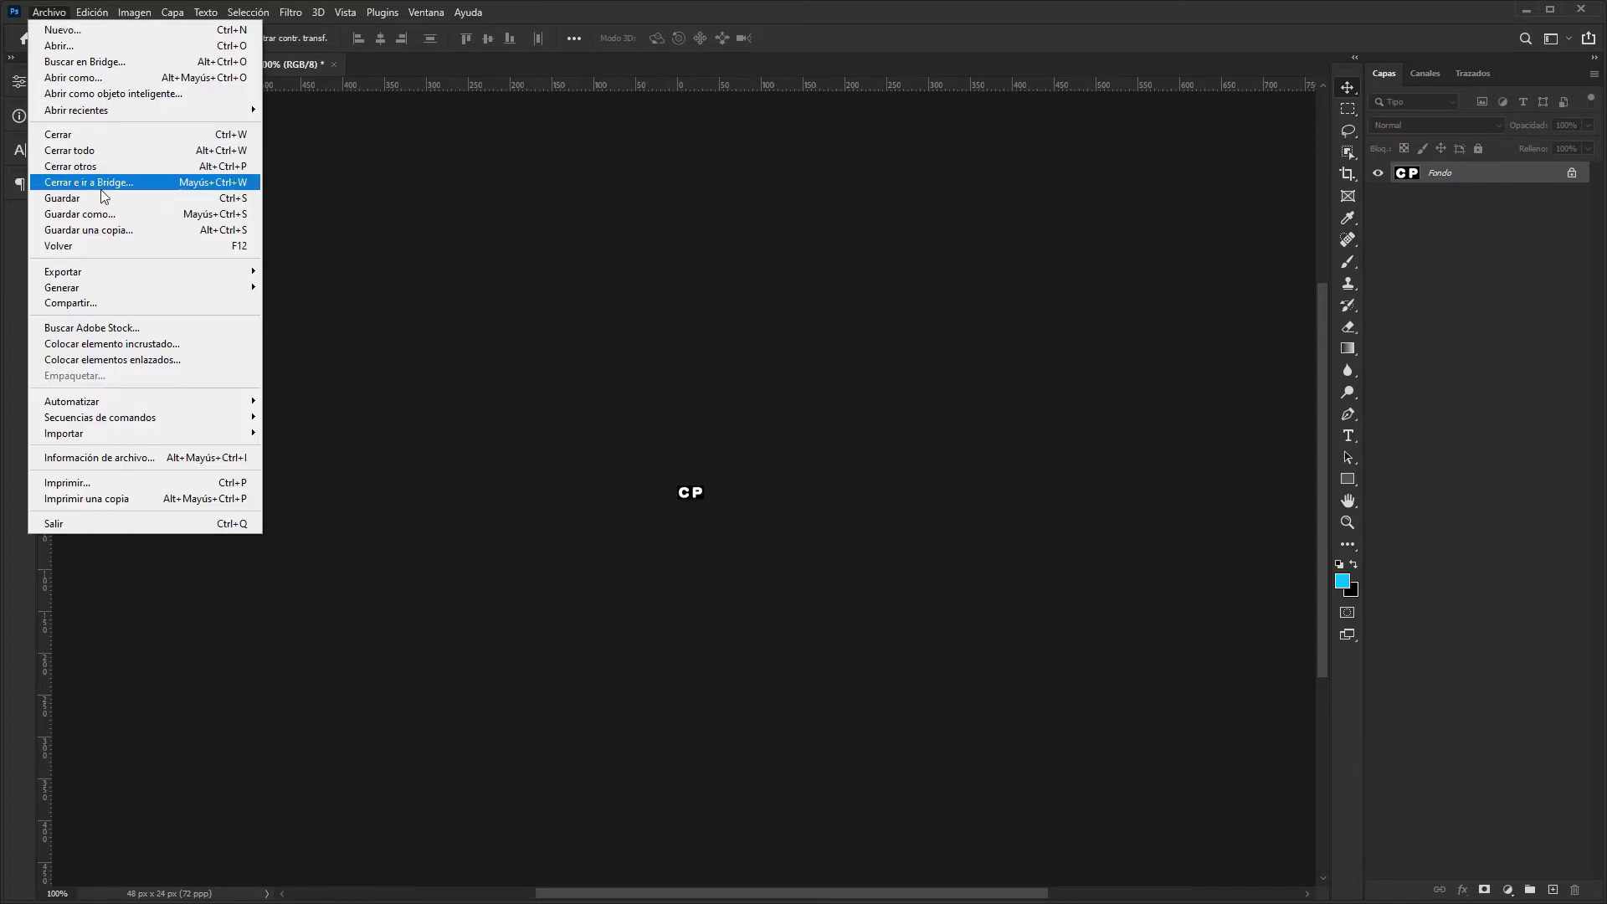
left_click(119, 231)
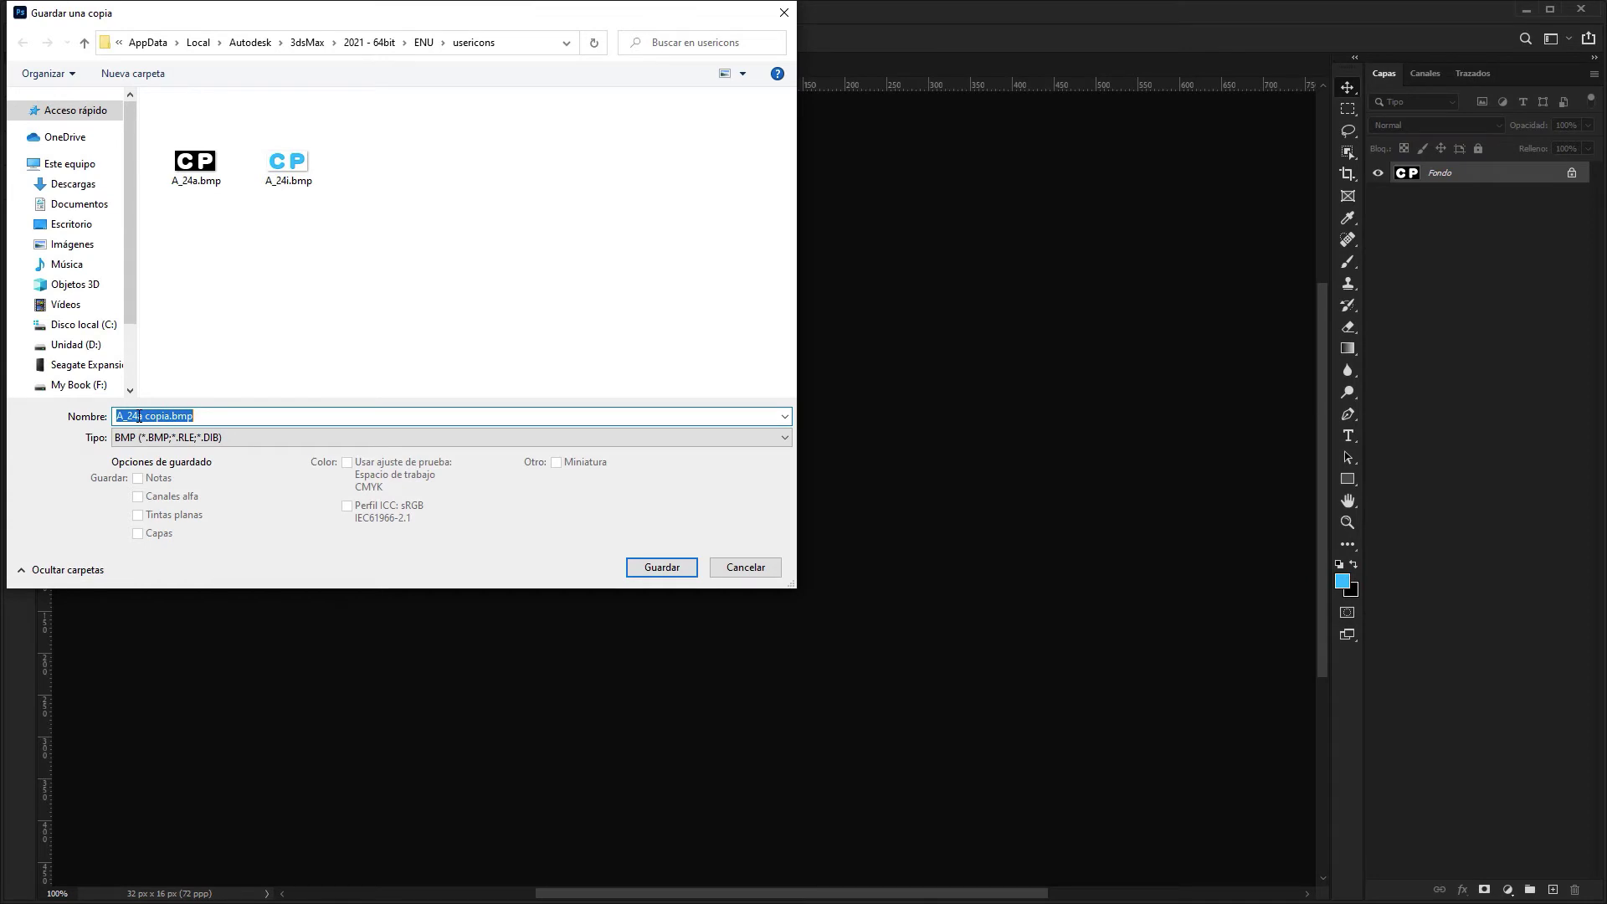
left_click(139, 416)
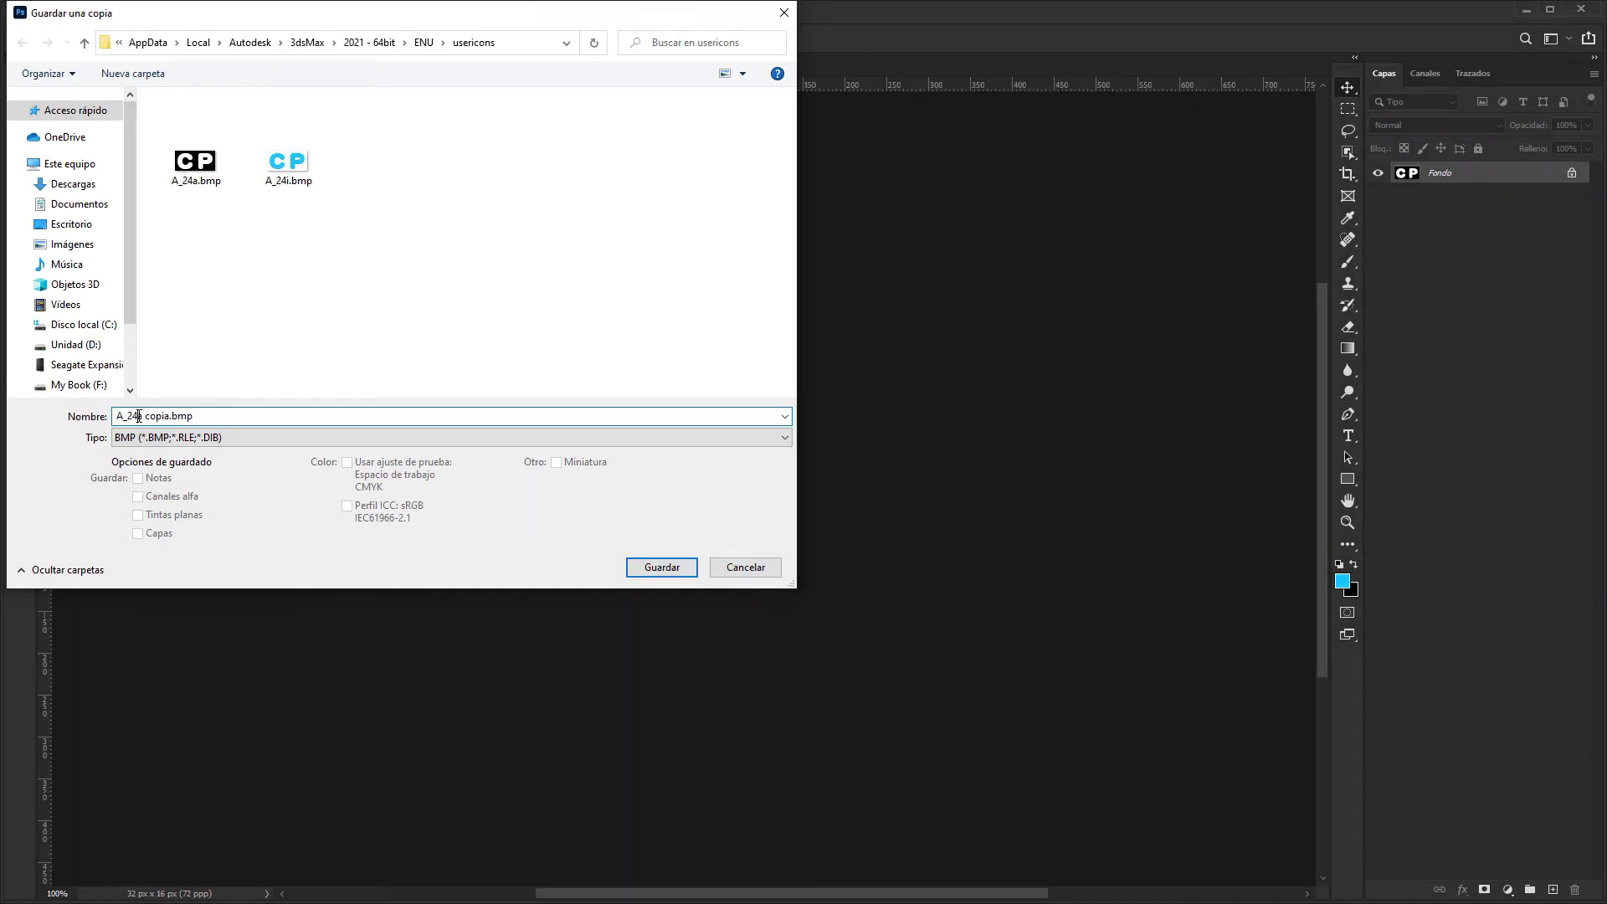
key("BackSpace")
type("a")
key("shift+Left")
key("shift+Left")
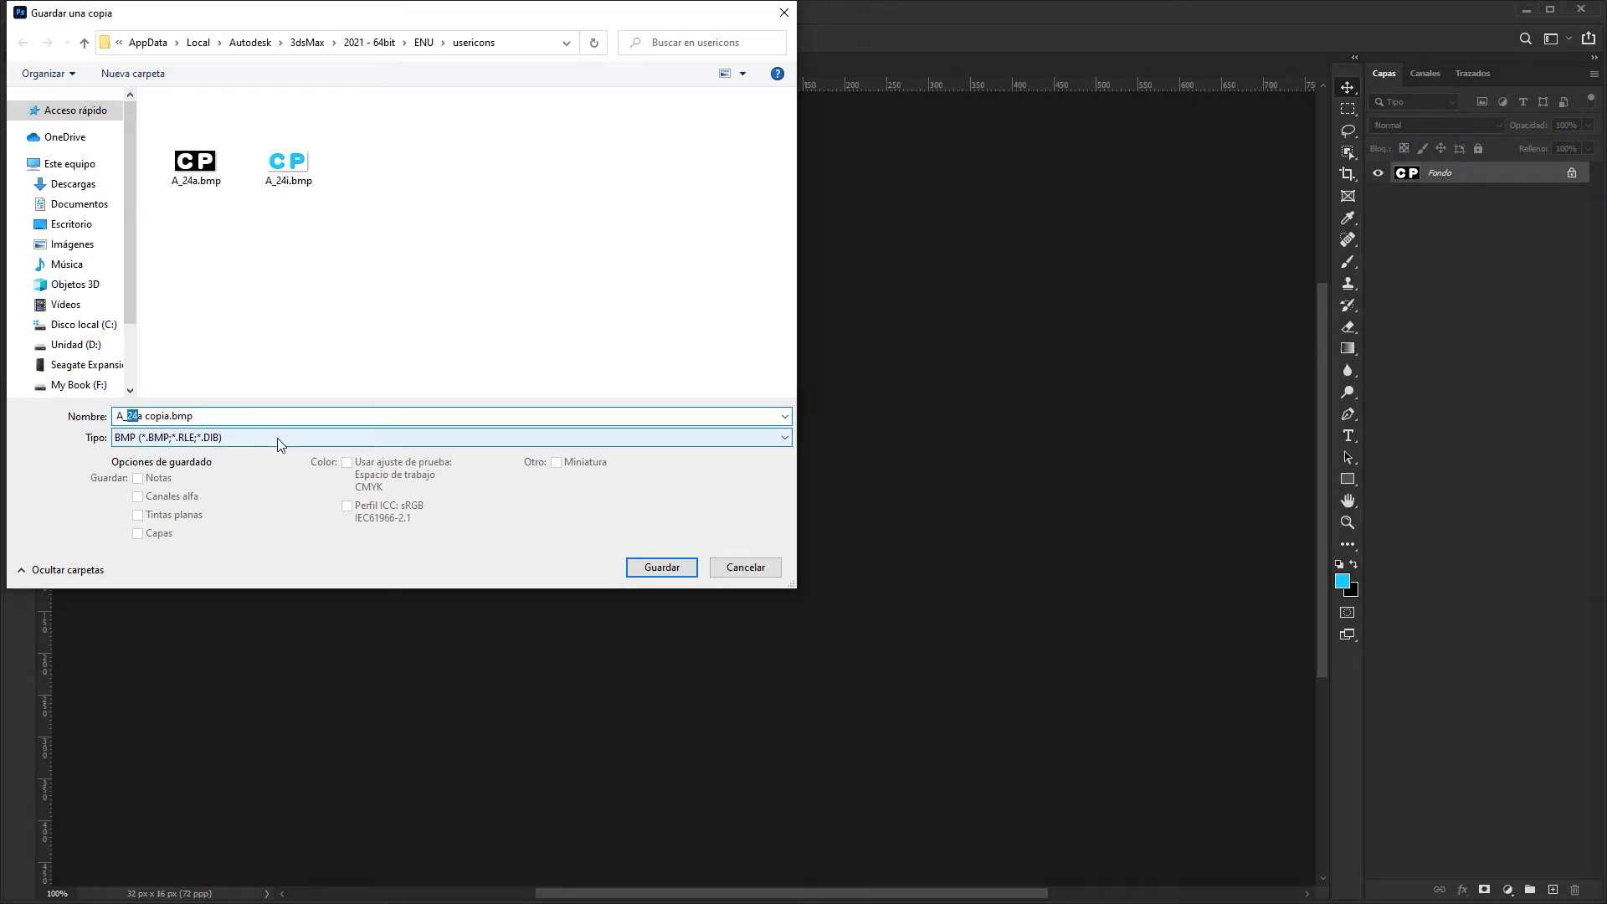
type("16")
key("shift+Right")
key("shift+Right")
key("shift+Right")
key("shift+Right")
key("shift+Right")
key("shift+Right")
key("Return")
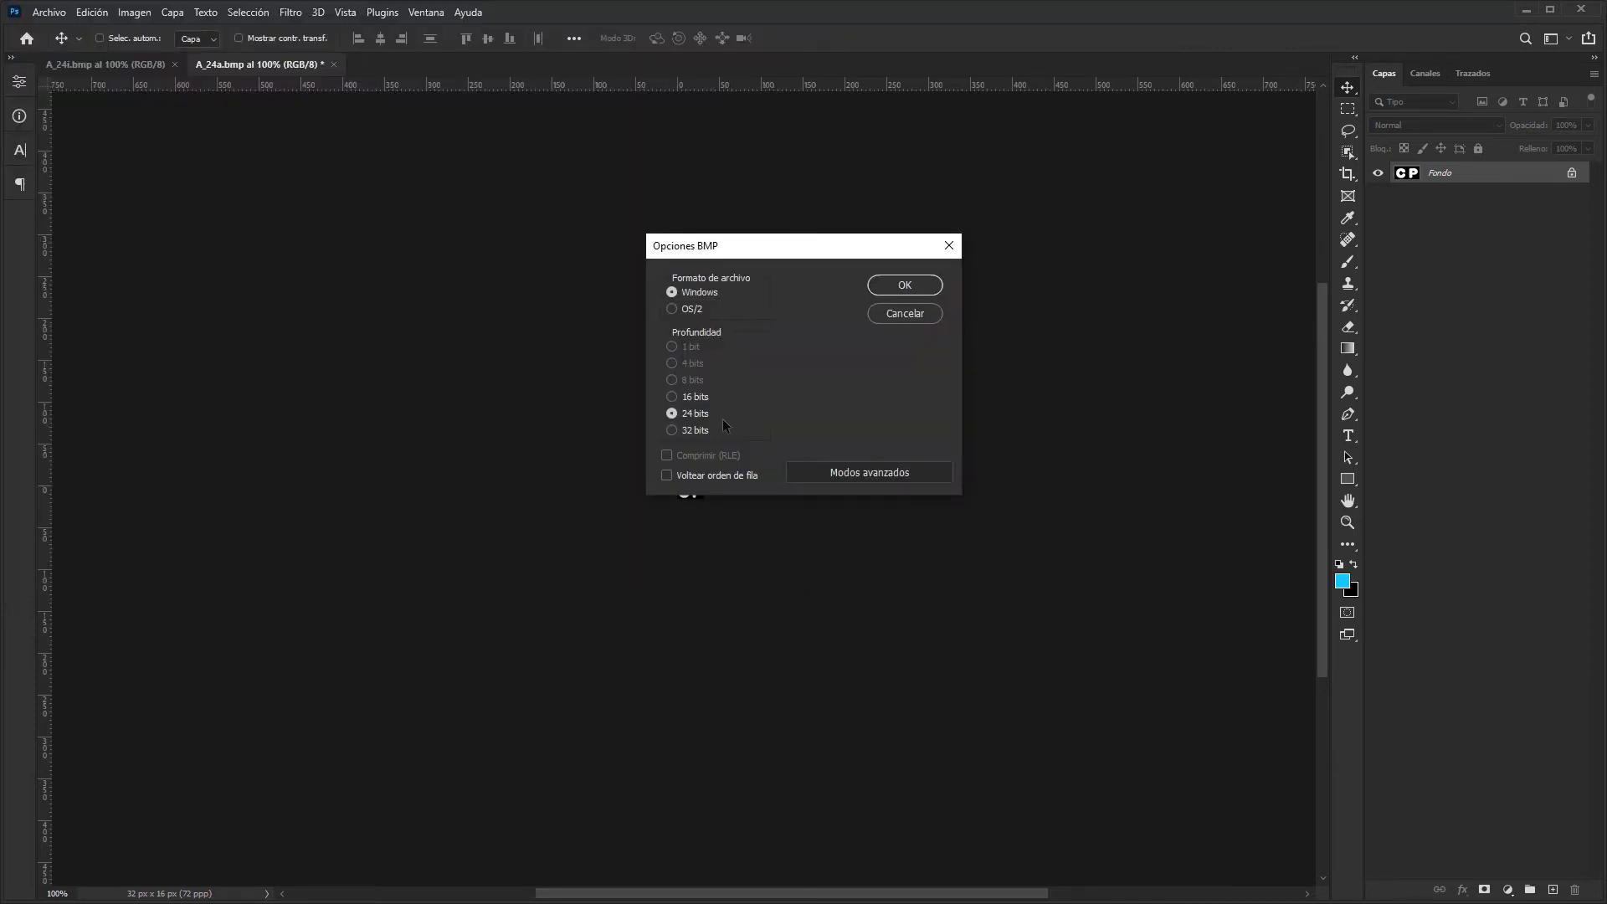
left_click(897, 286)
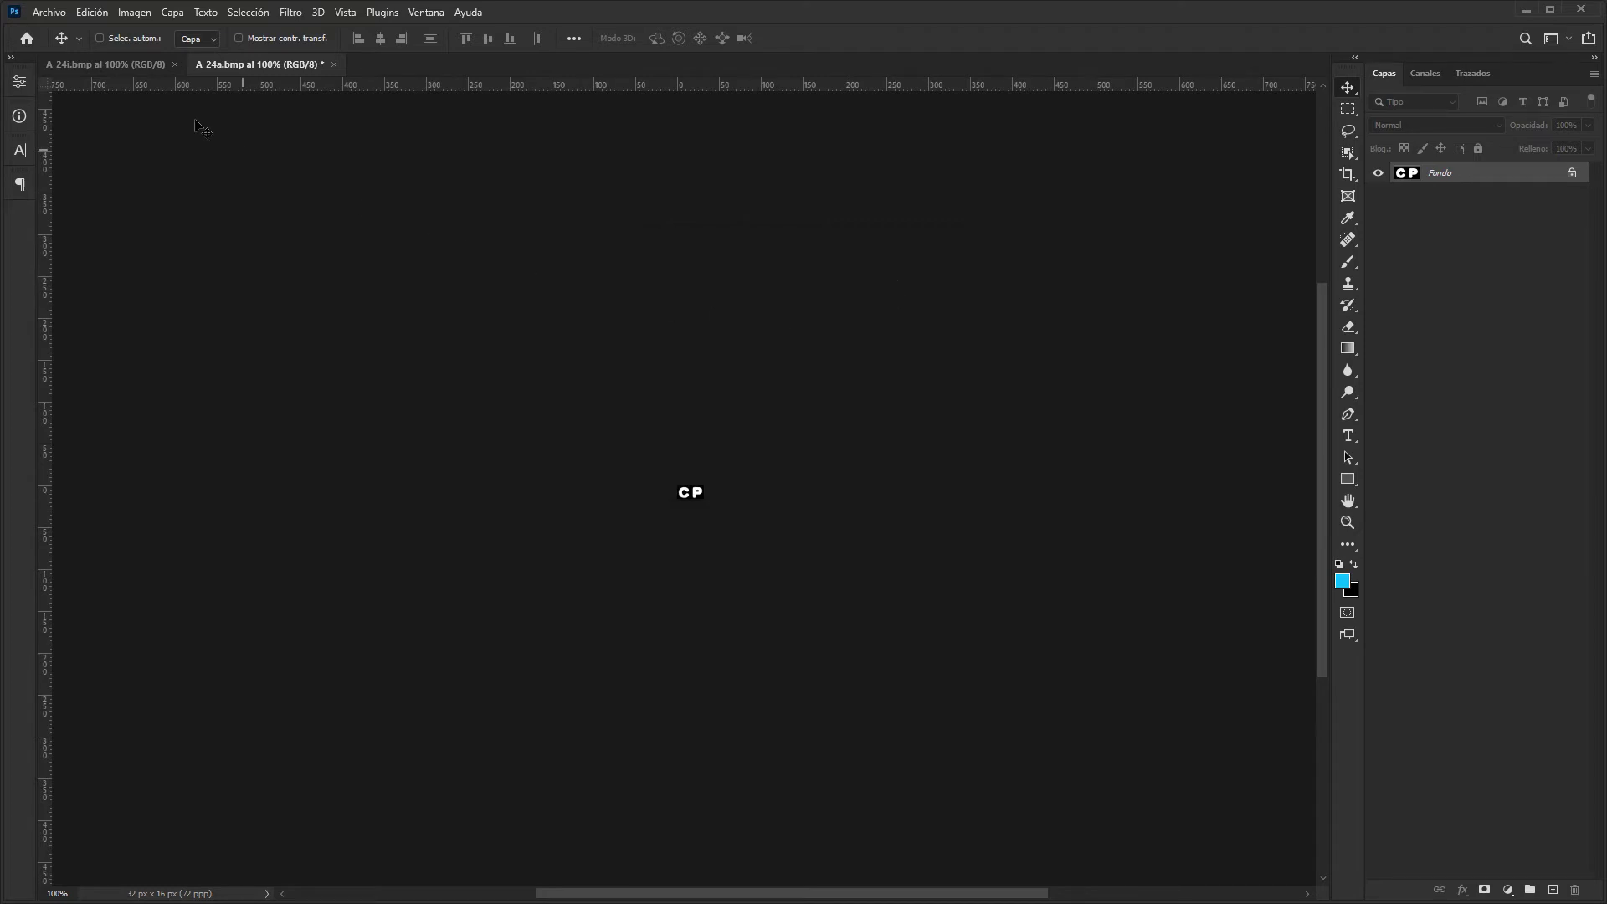
left_click(136, 64)
- Resize the blue CP icon to 32 × 16 pixels by setting the height to 16
left_click(128, 17)
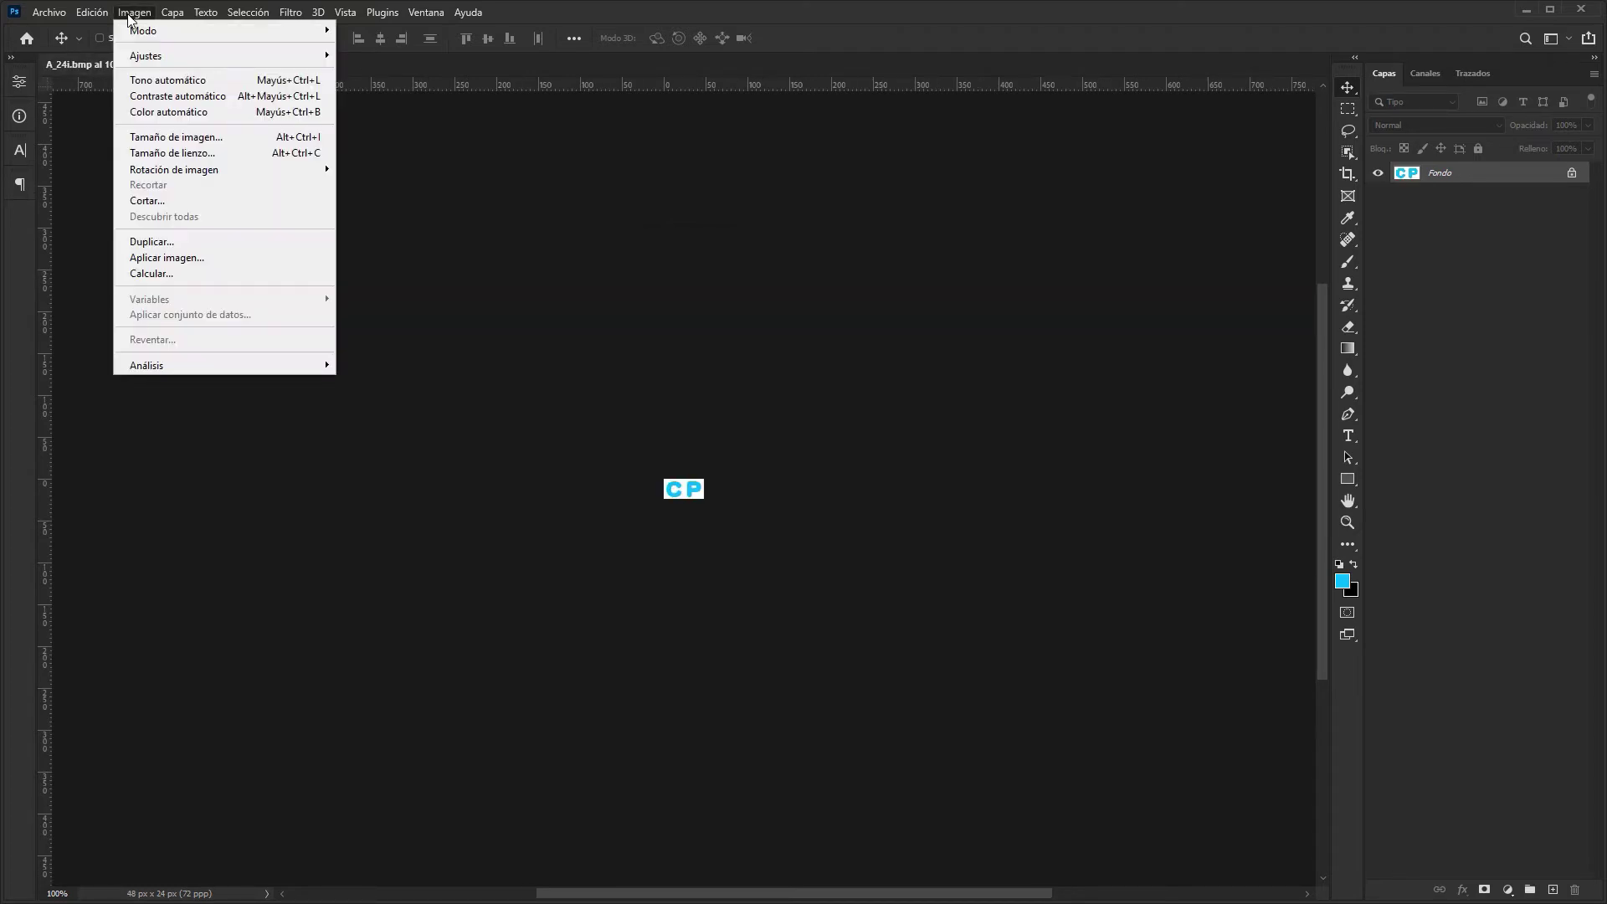
left_click(204, 139)
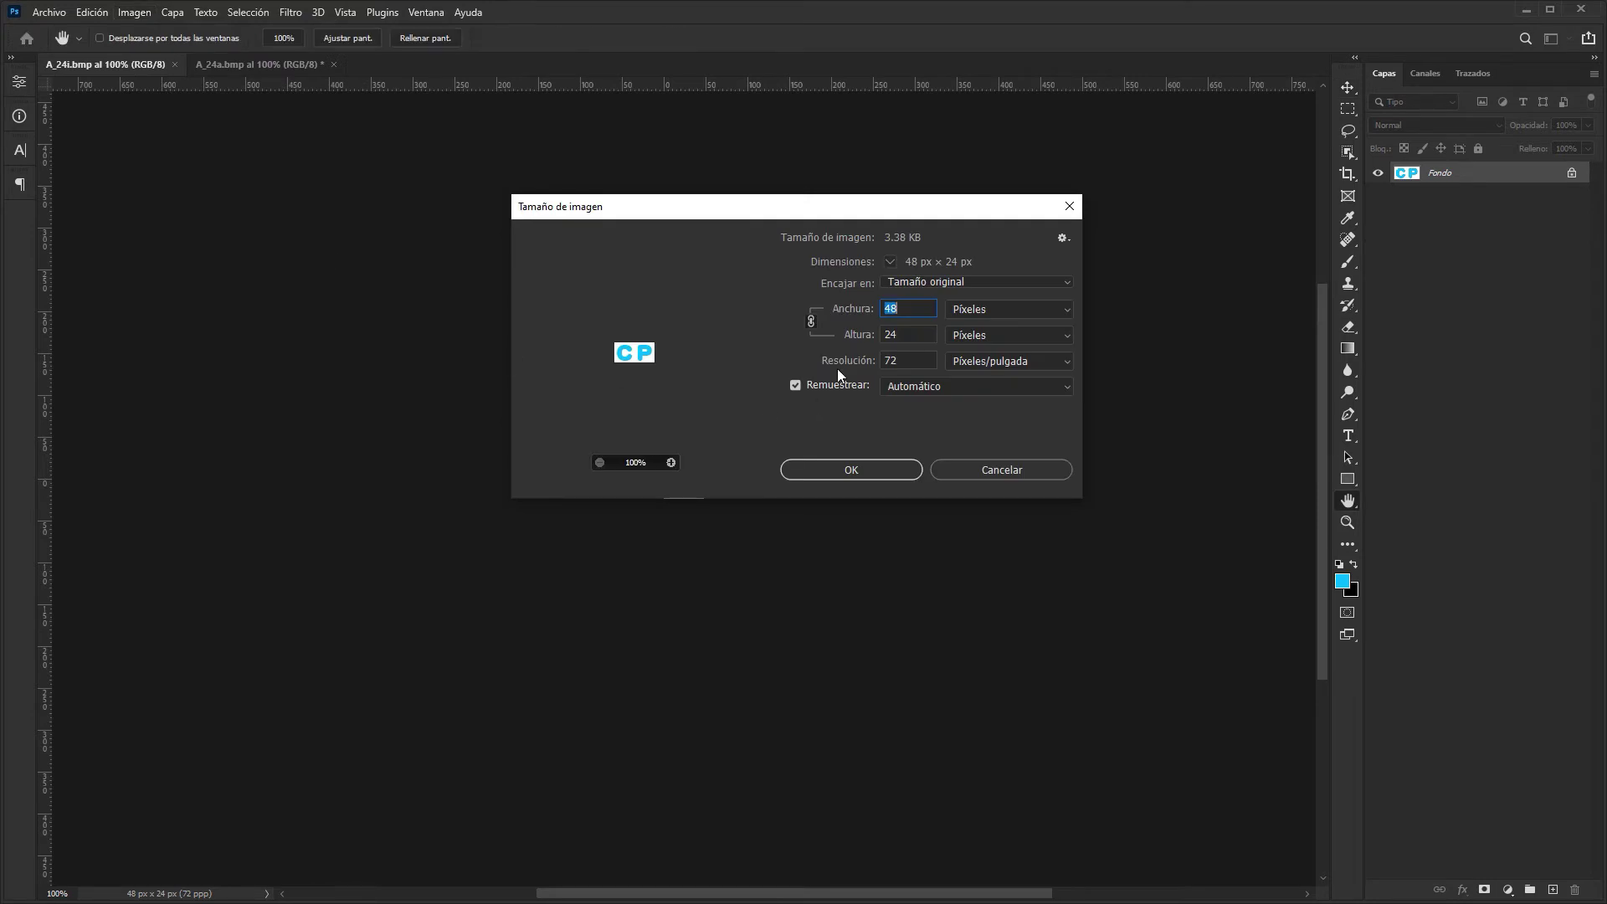
key("Tab")
type("16")
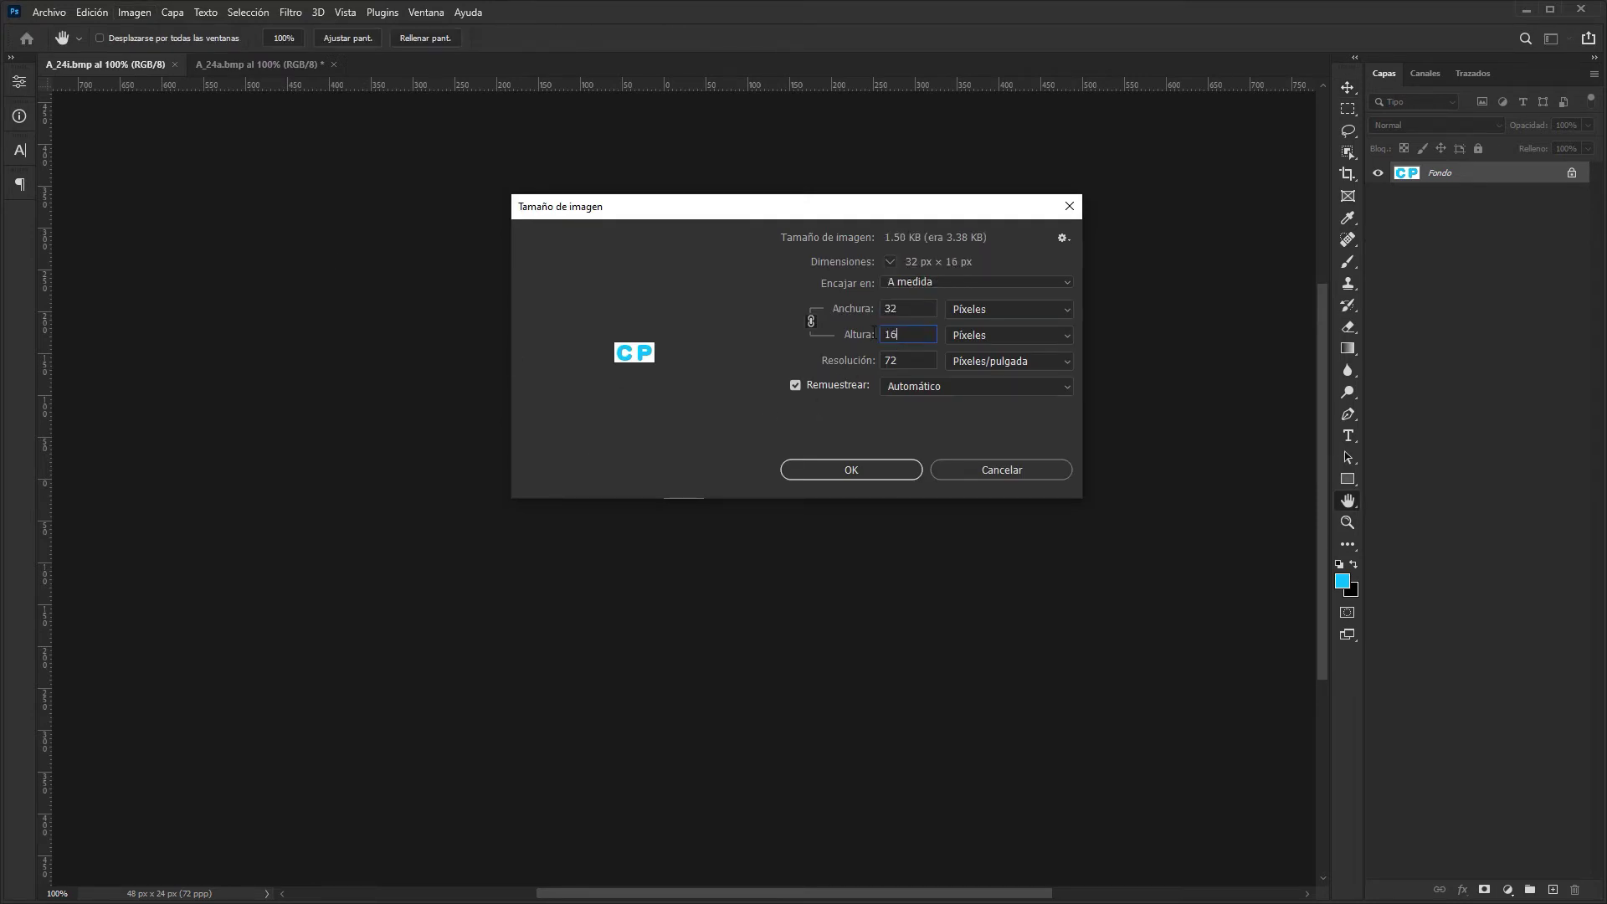
left_click(874, 469)
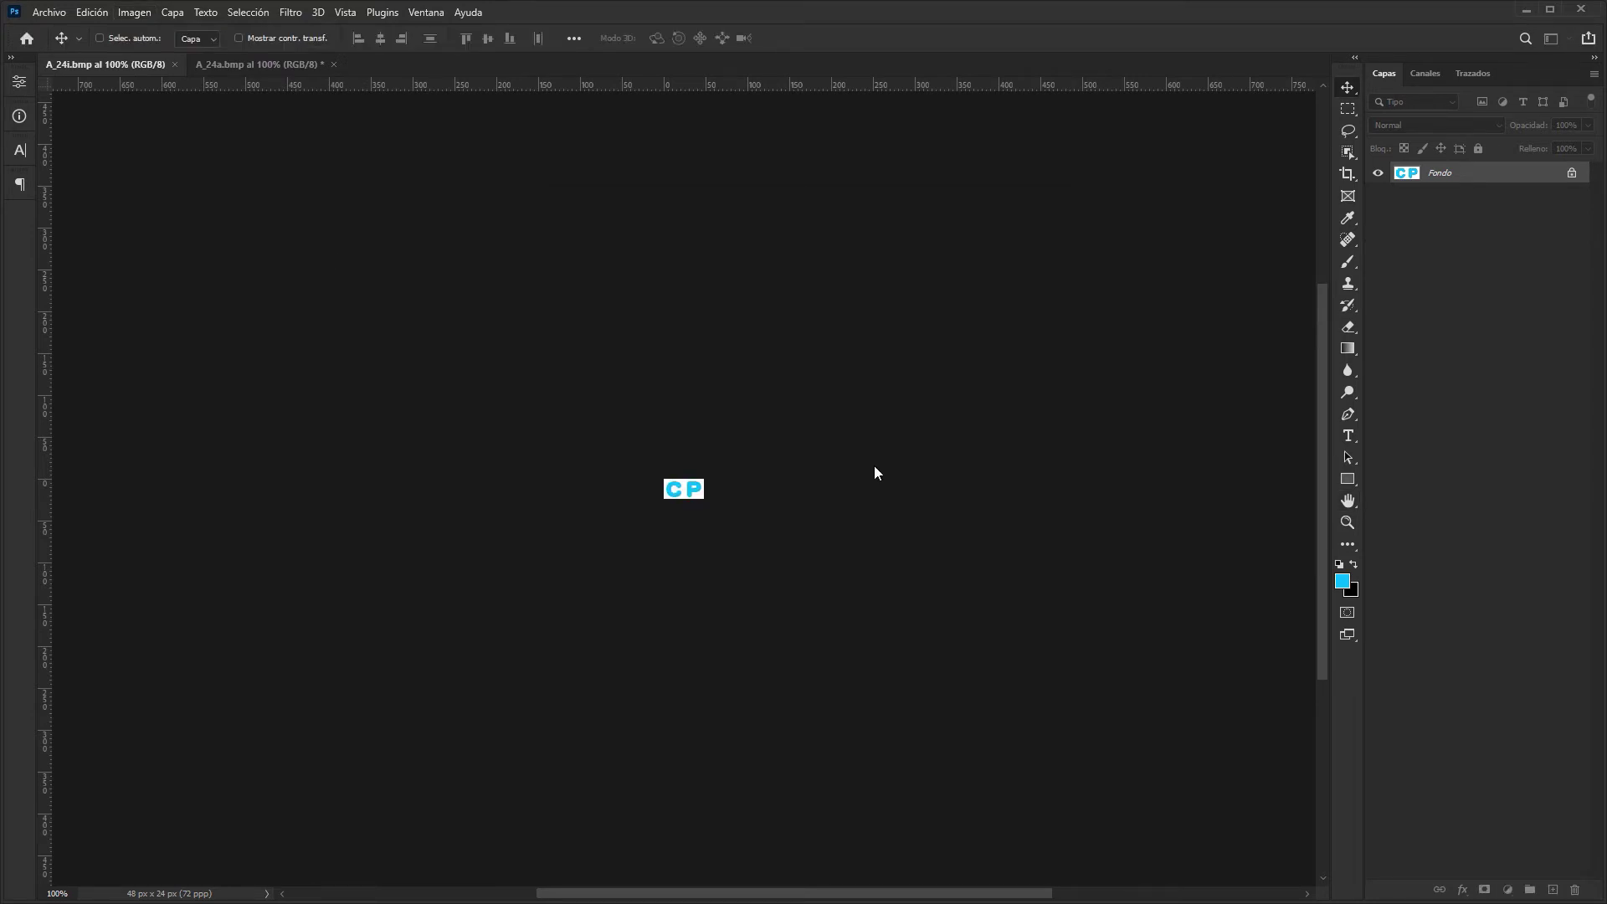
- Save a copy of the resized icon as A_16i.bmp, accepting the BMP options
left_click(57, 15)
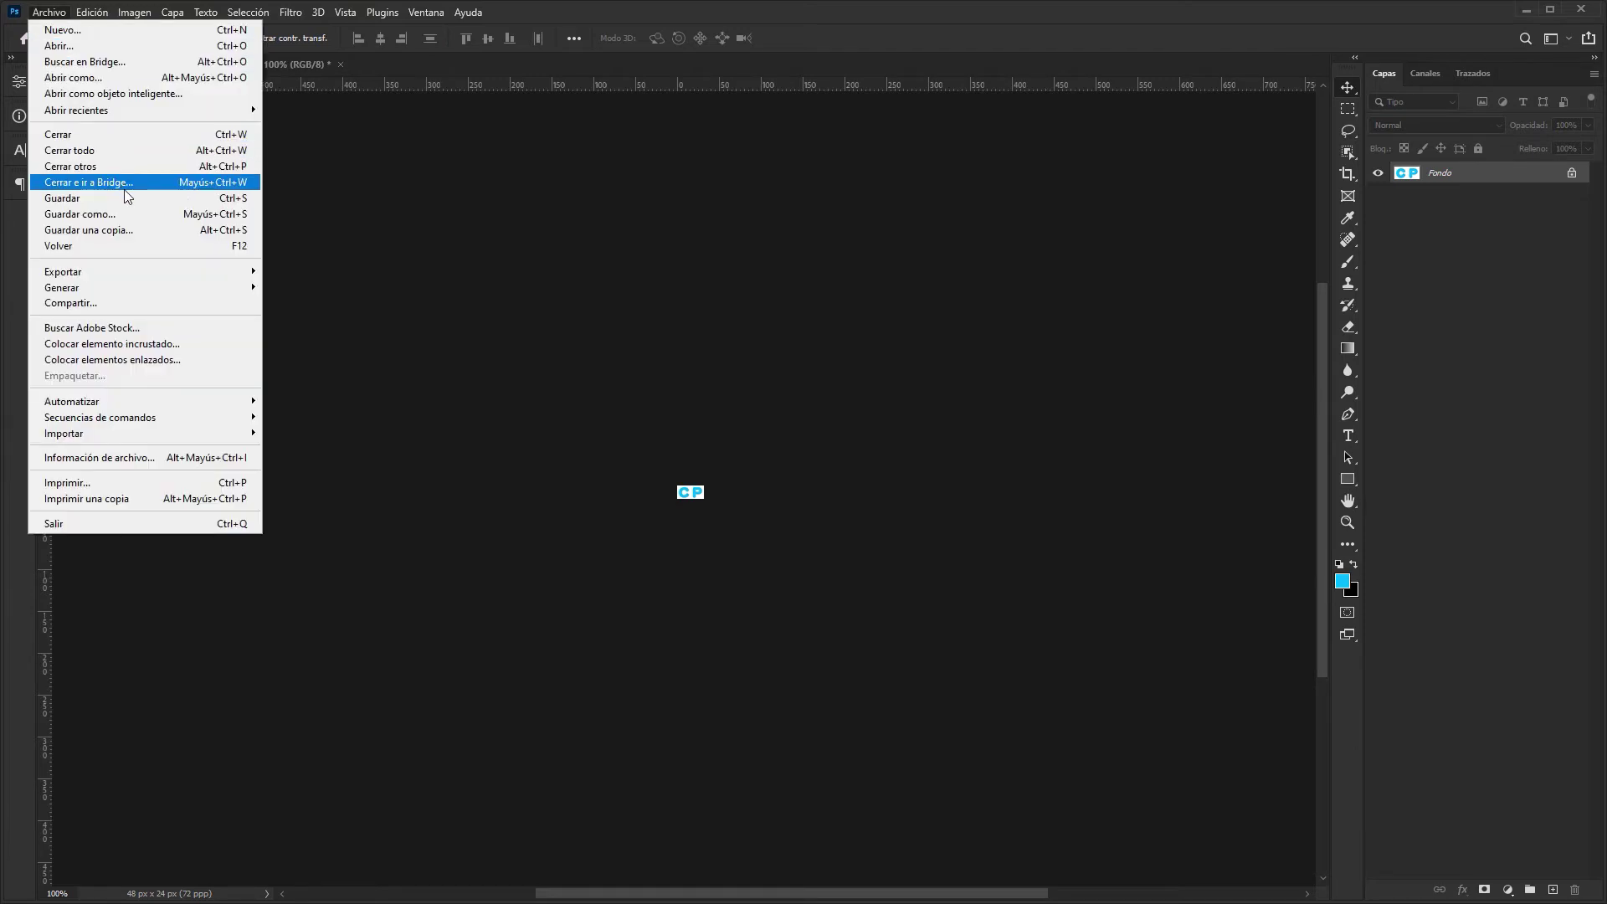
left_click(134, 229)
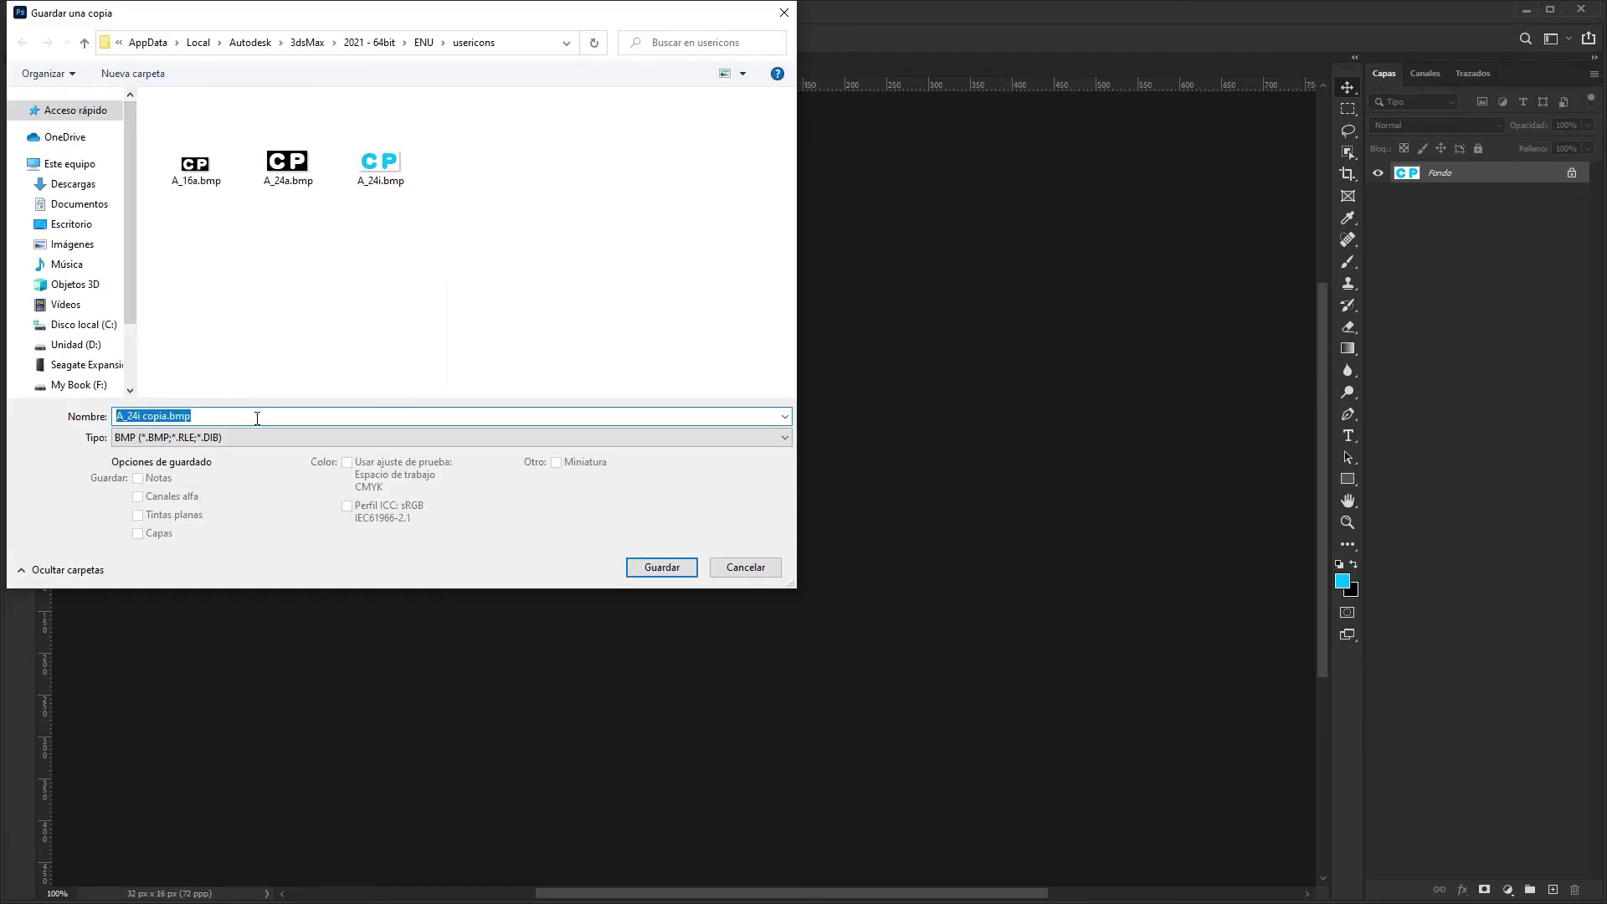
left_click(138, 416)
key("shift+Right")
key("shift+Right")
type("16")
key("shift+Right")
key("shift+Right")
key("shift+Right")
key("shift+Right")
key("shift+Right")
key("BackSpace")
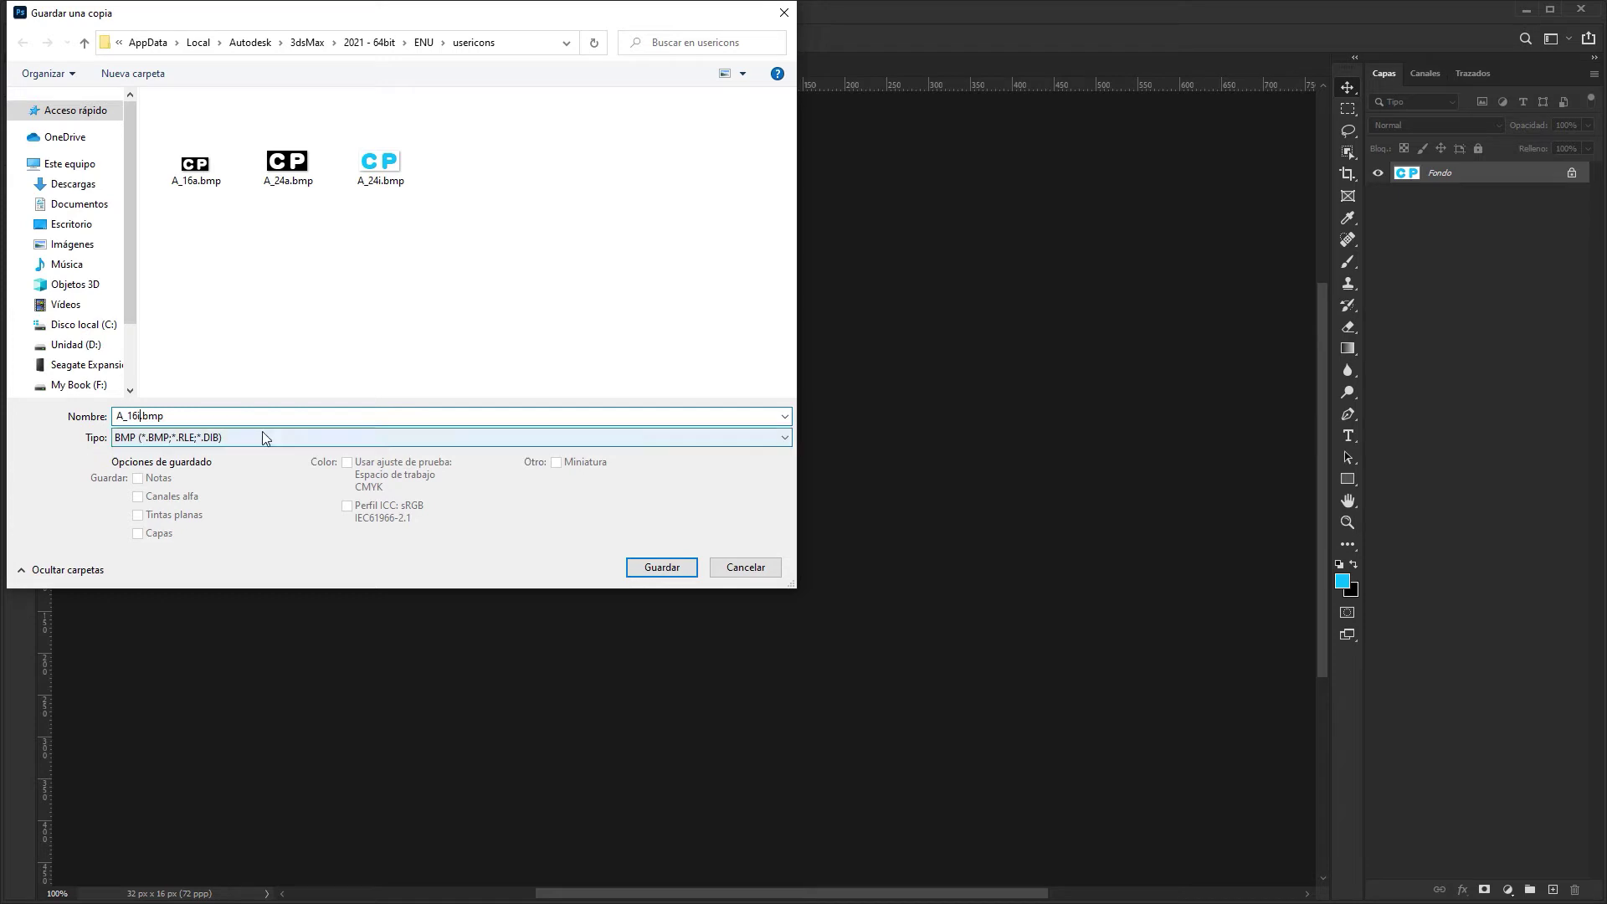
left_click(678, 570)
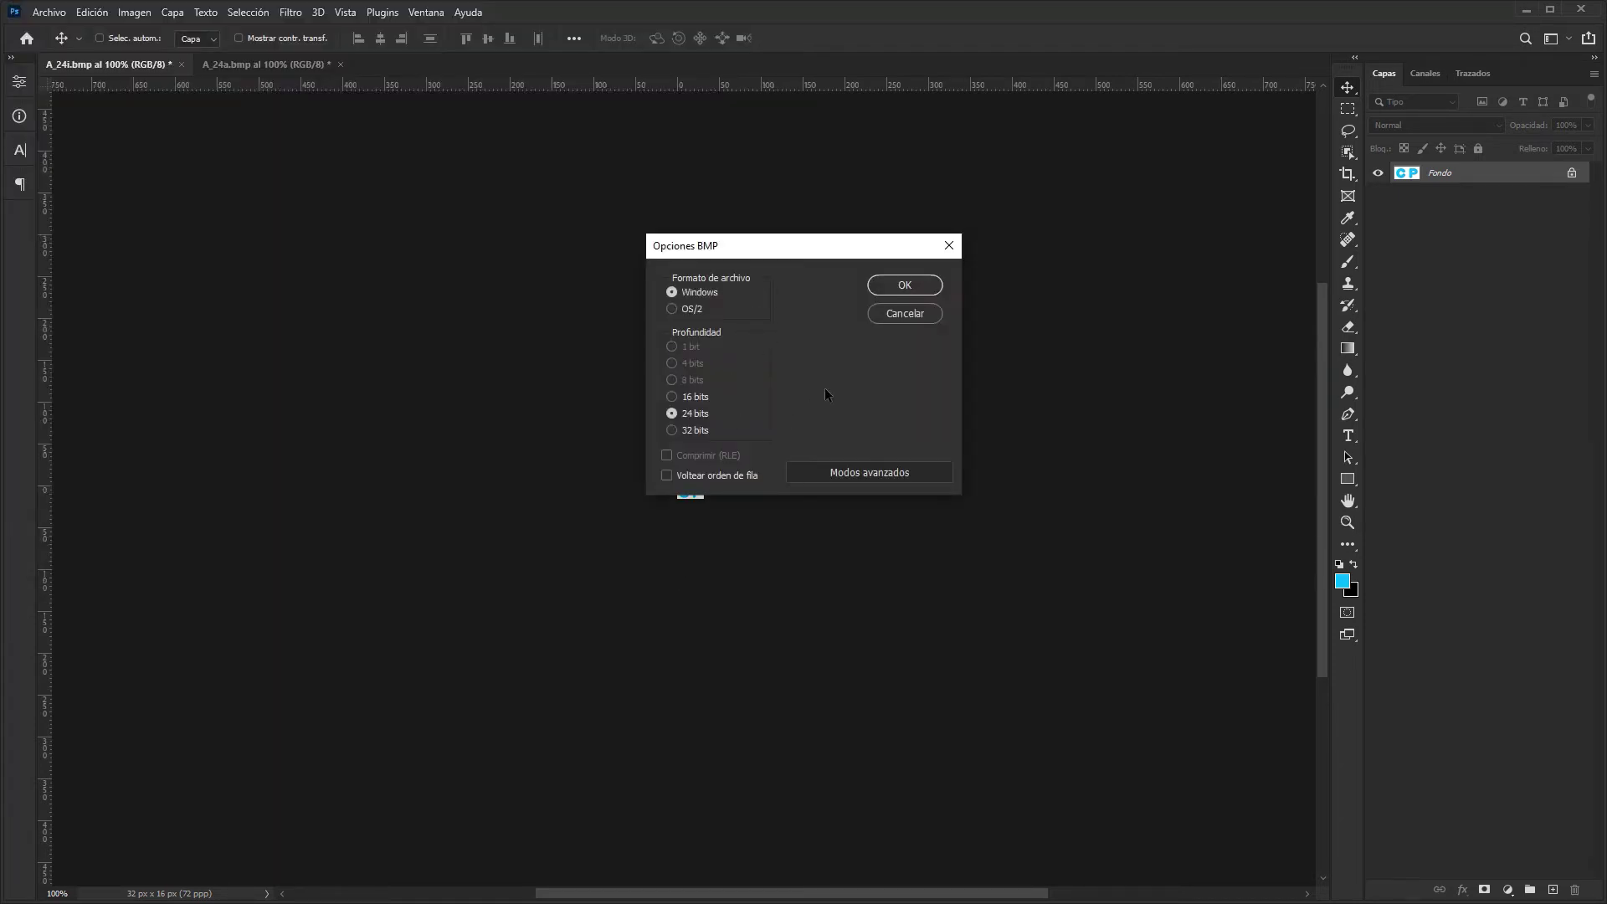
left_click(904, 288)
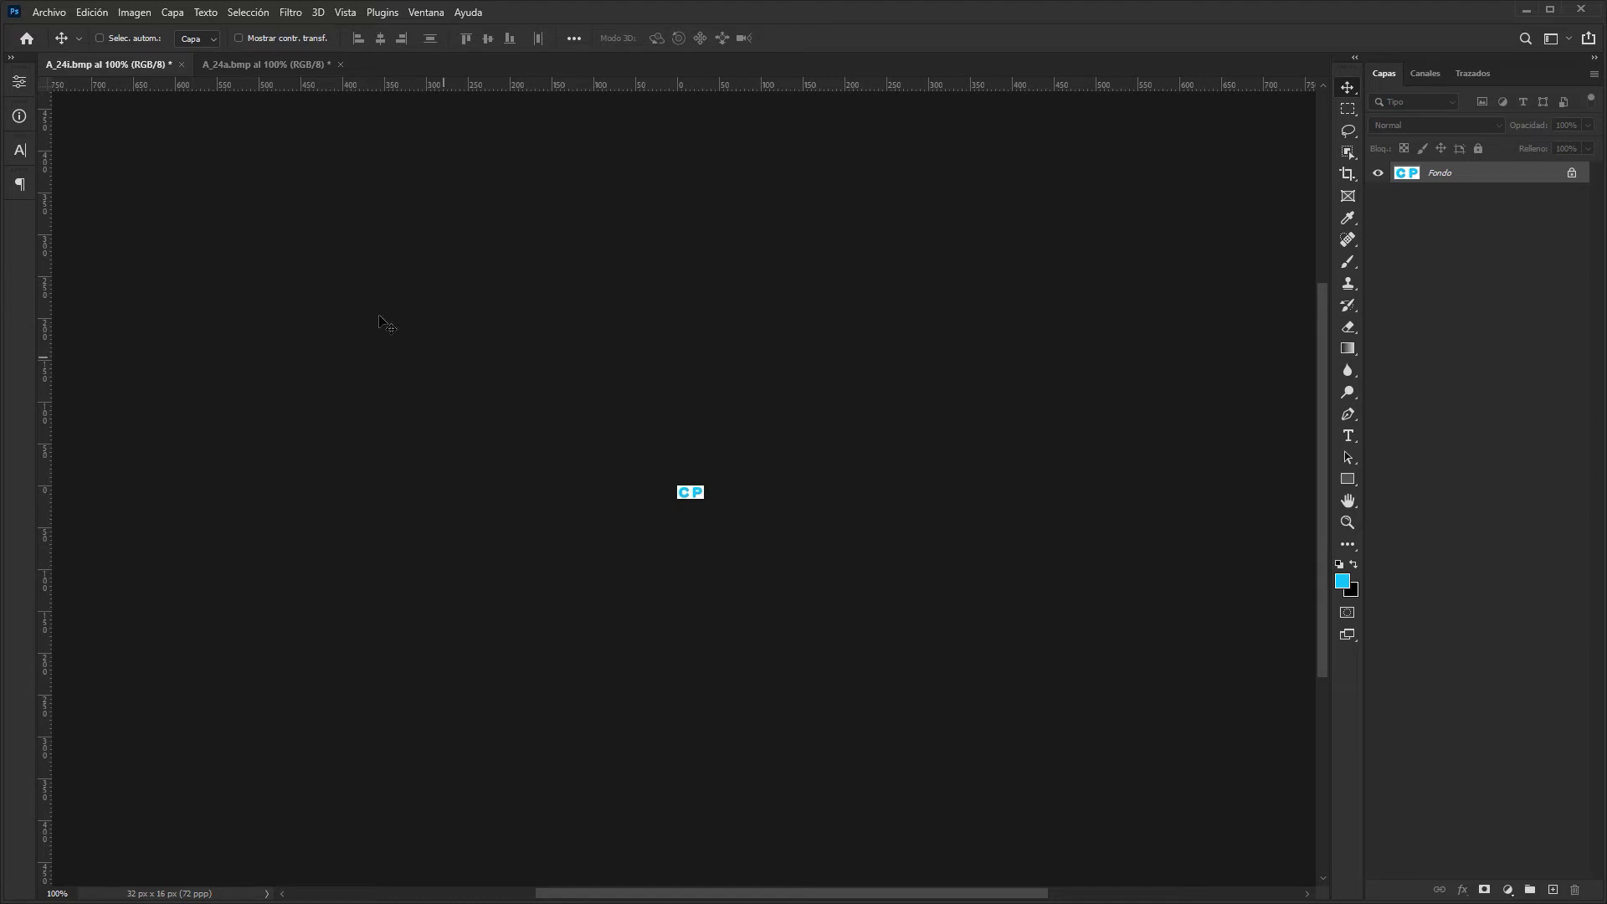
- Close A_24i.bmp and A_24a.bmp without saving changes
left_click(182, 65)
left_click(802, 368)
left_click(184, 64)
left_click(805, 360)
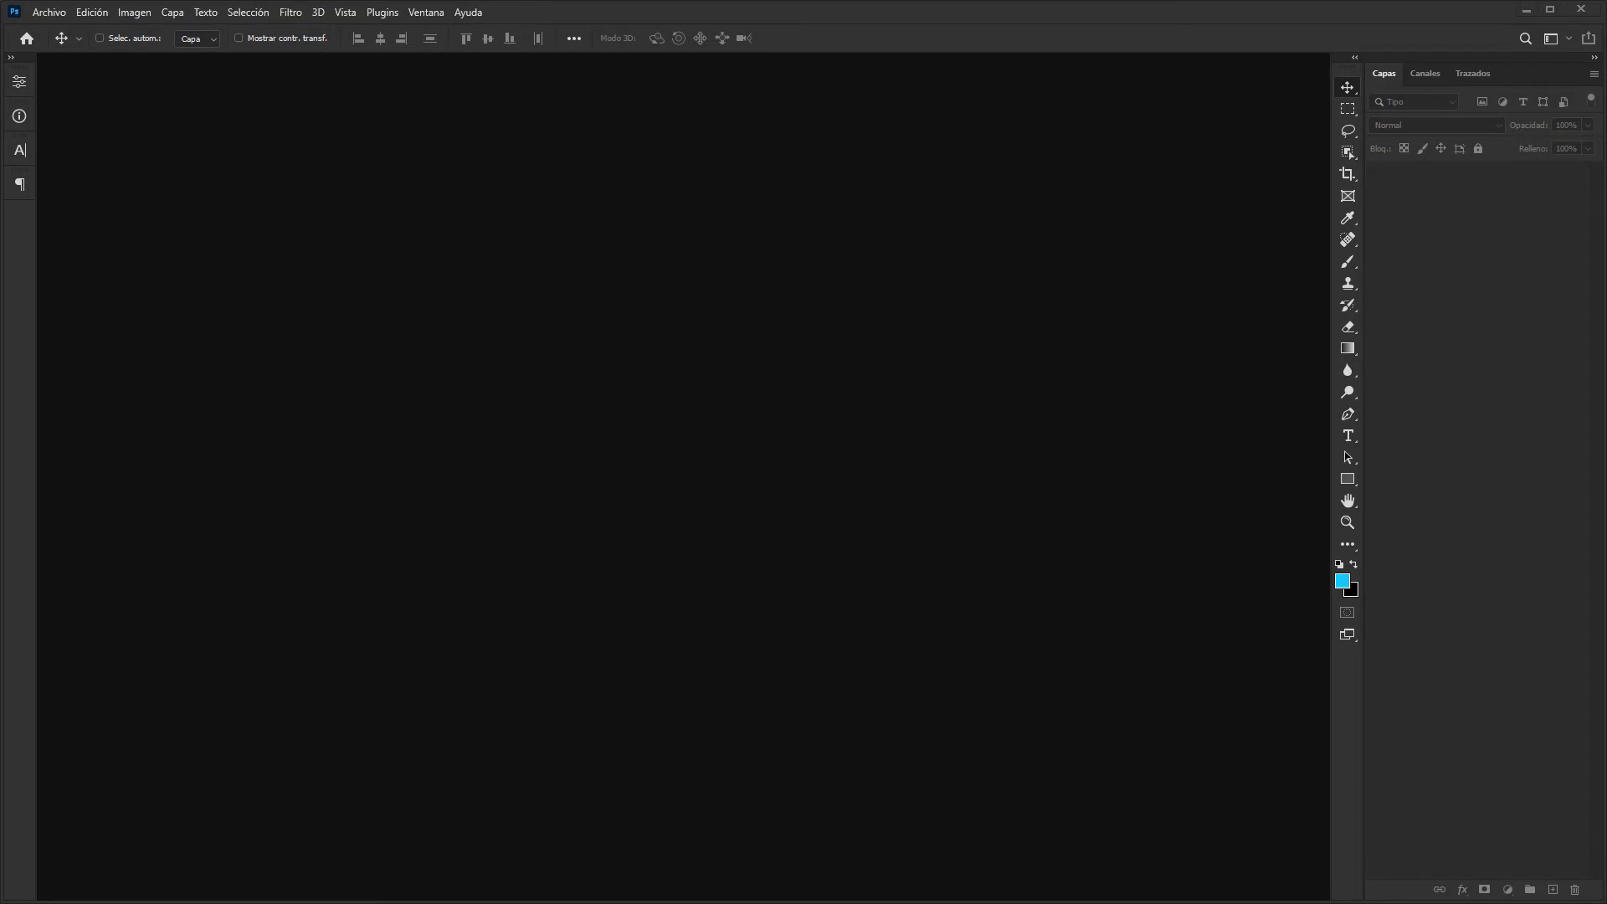
- Switch to the usericons folder window and clear its file selection
key("alt+Tab")
left_click(439, 423)
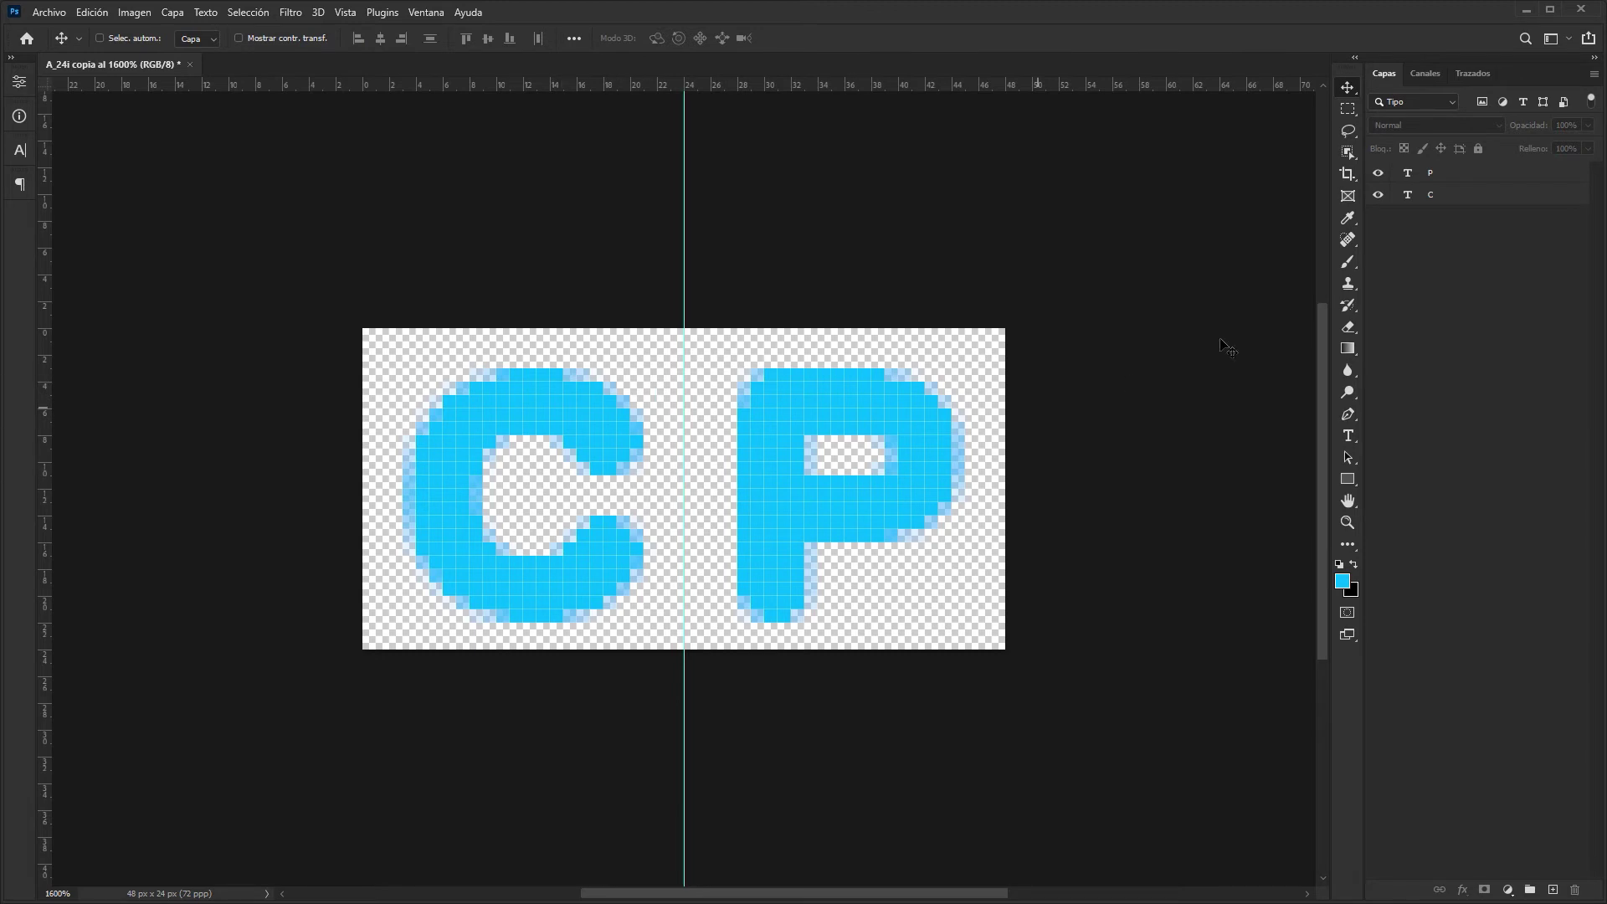
- Save the combined C and P letter selection as alpha channel Alfa 1, then return to RGB and Capas
left_click(1448, 195)
left_click(1458, 178)
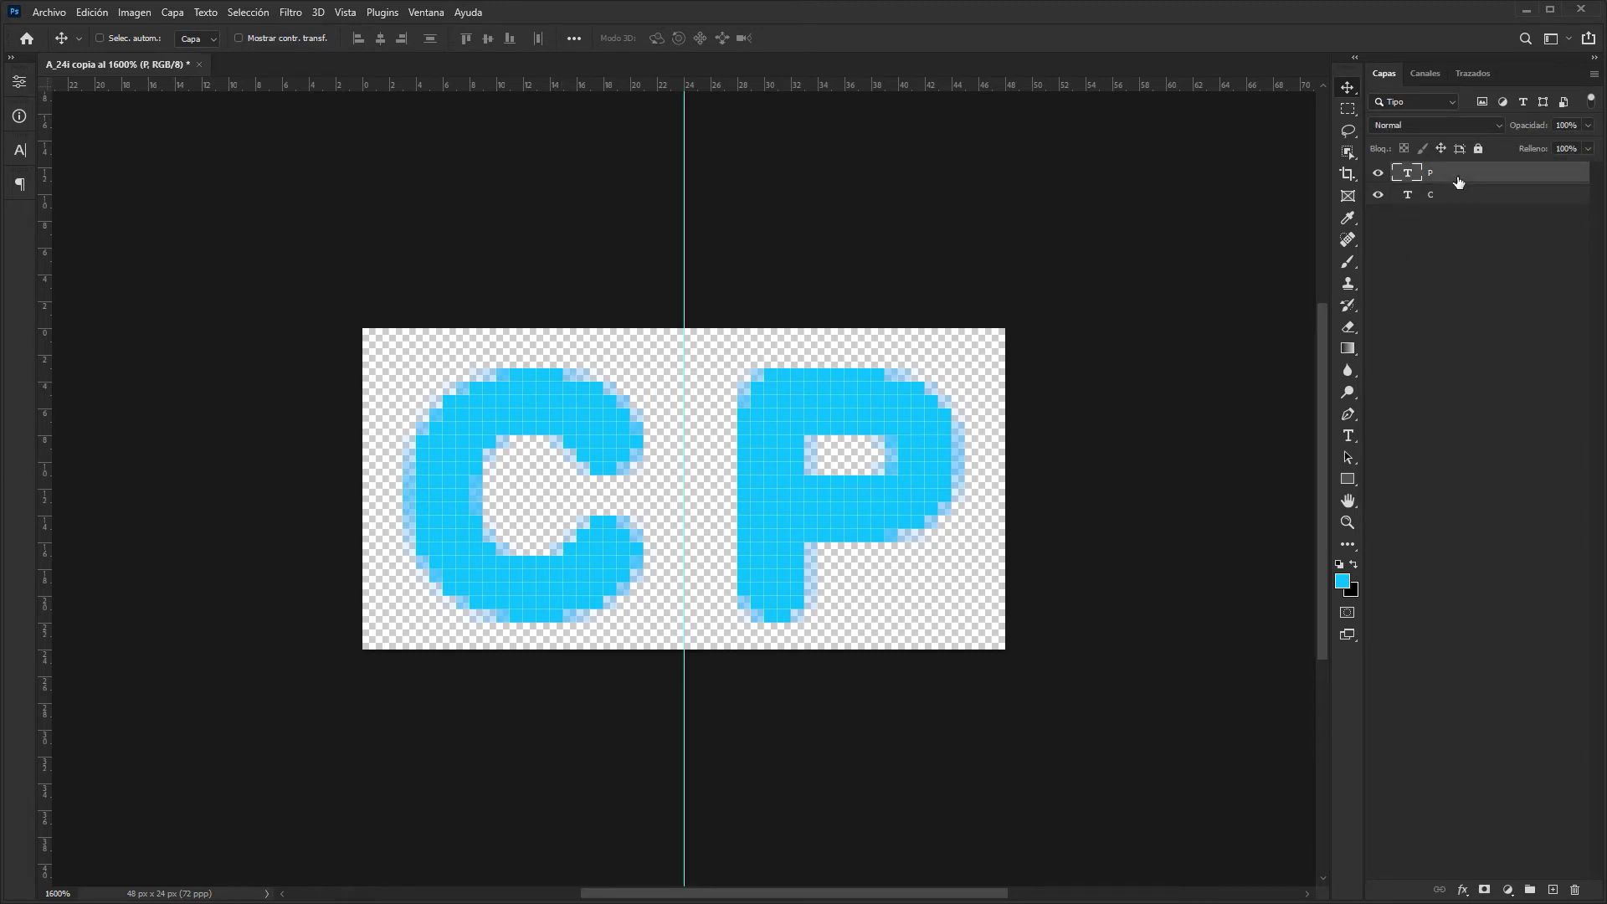
left_click(1409, 198, "ctrl")
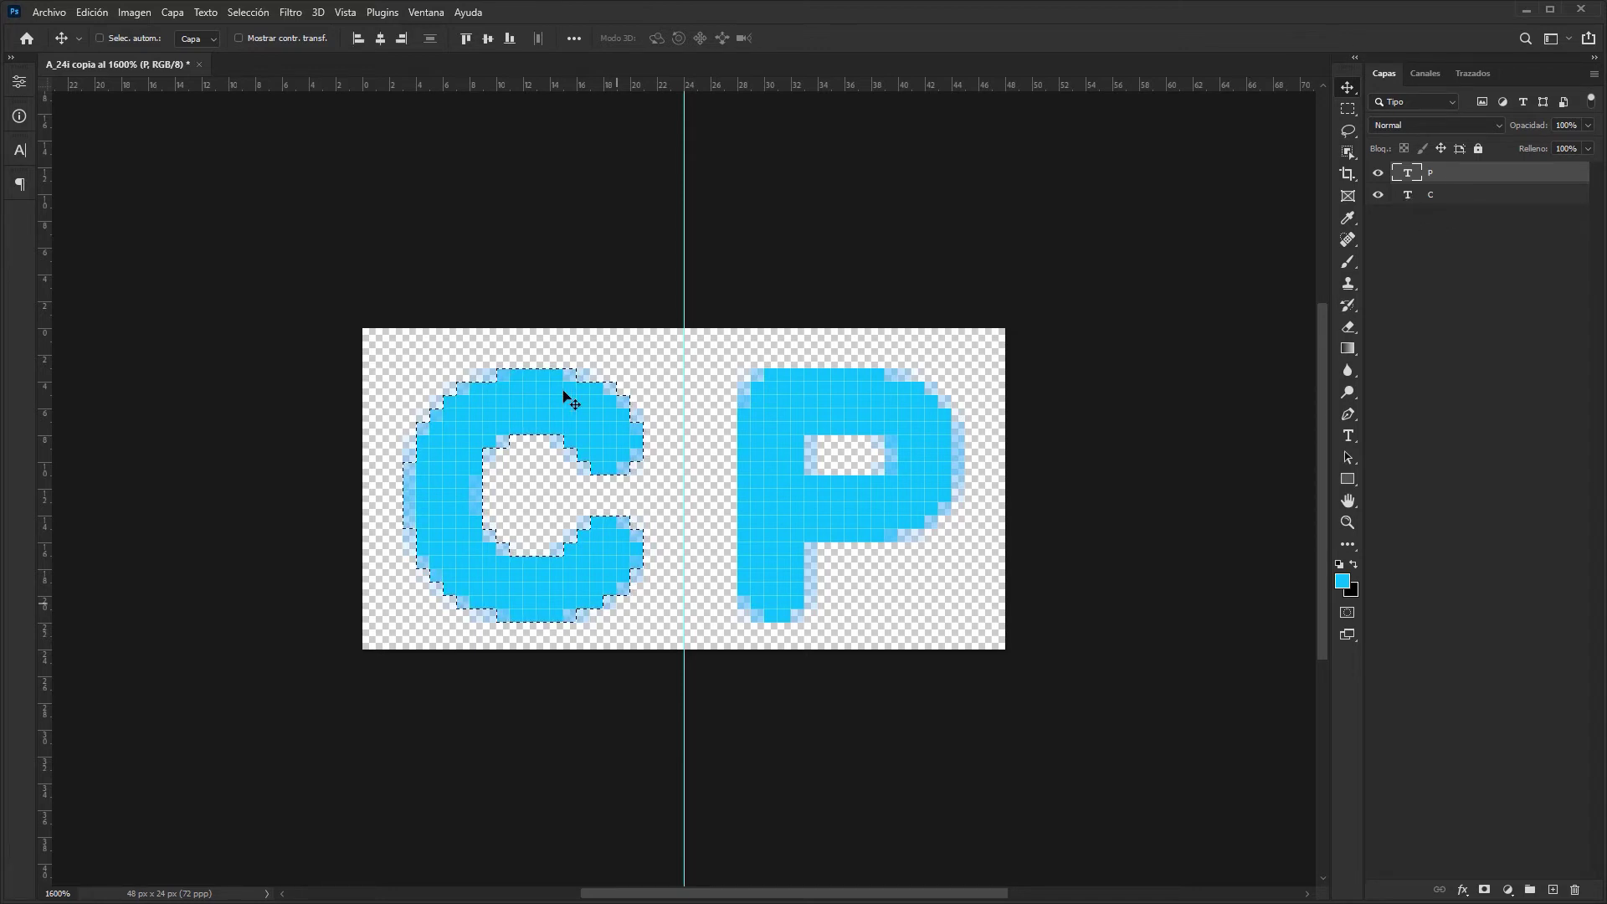
left_click(1412, 180, "ctrl+shift")
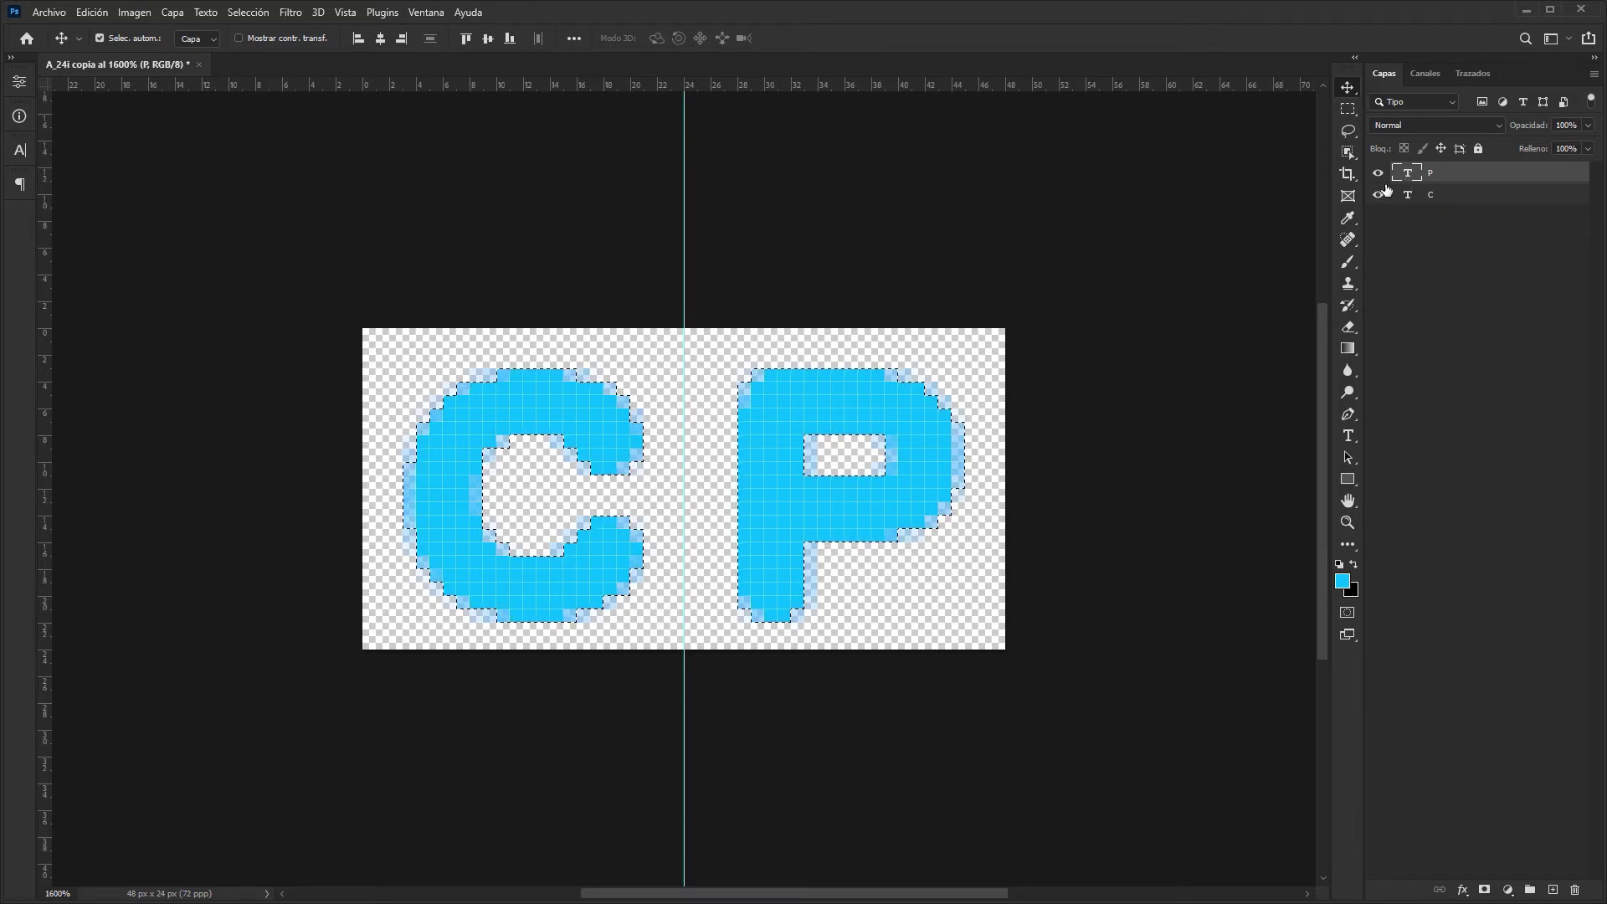
left_click(1427, 75)
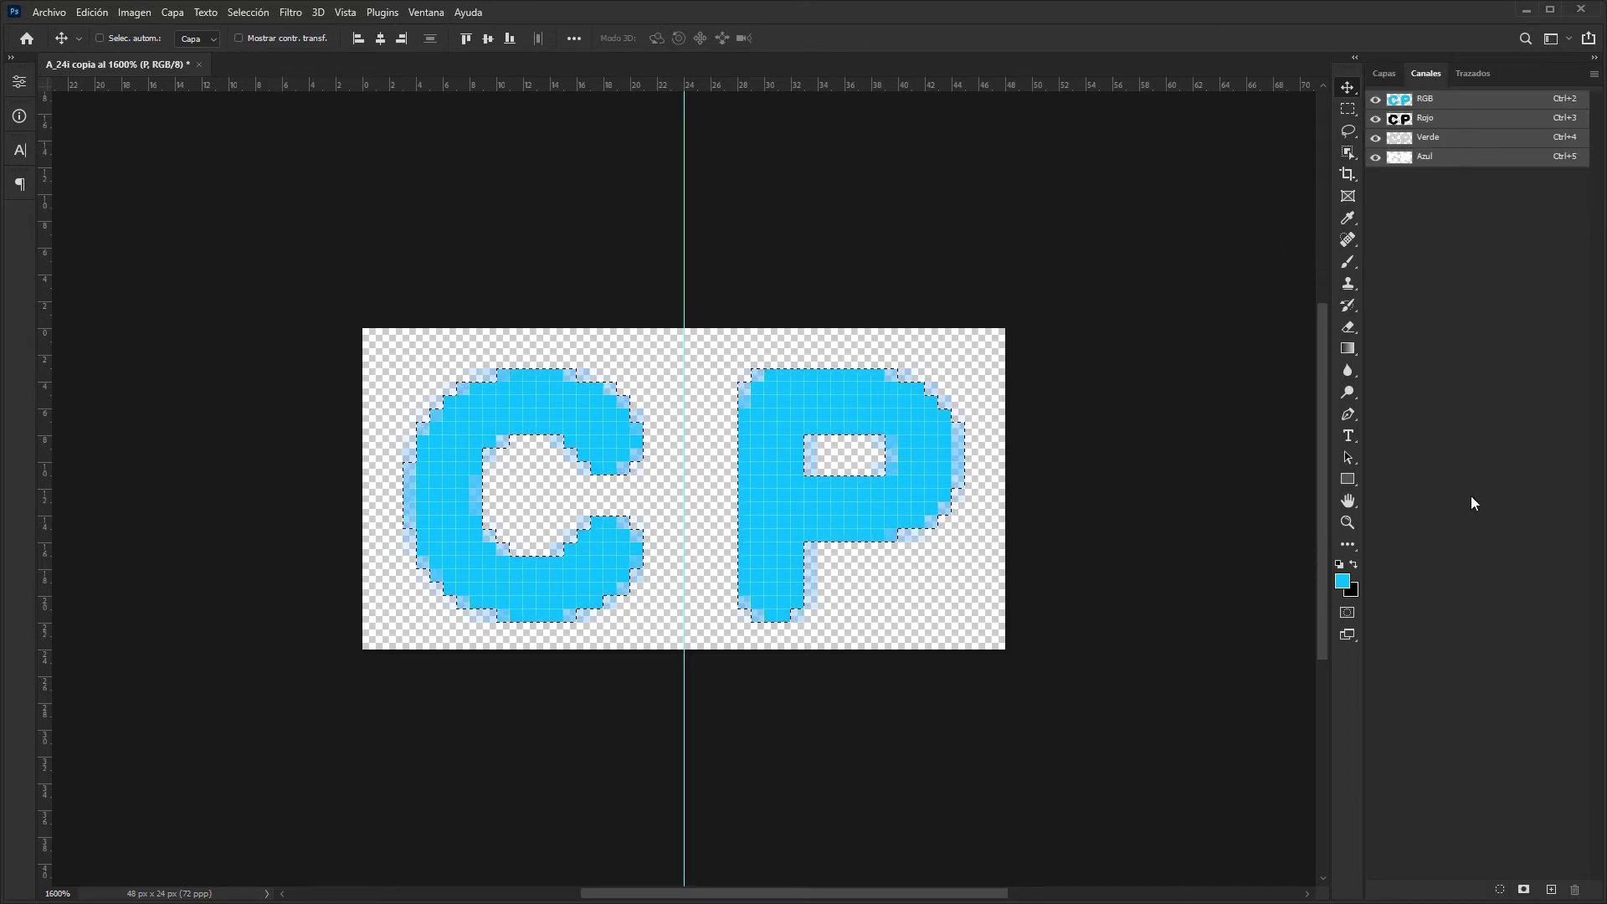
left_click(1524, 890)
left_click(1428, 178)
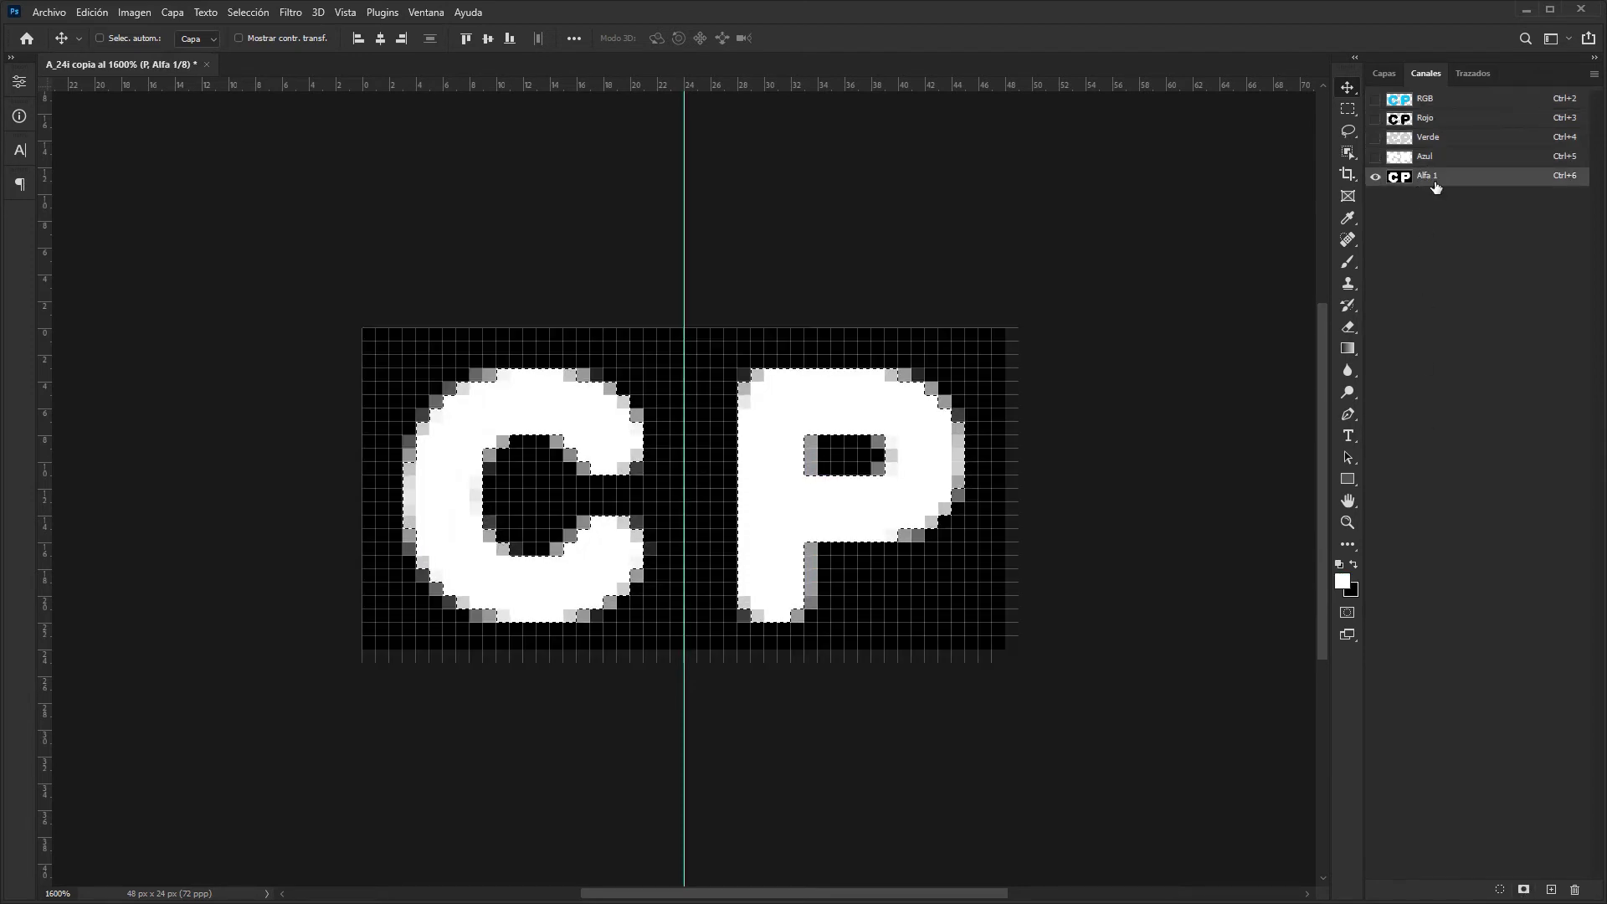
left_click(1426, 102)
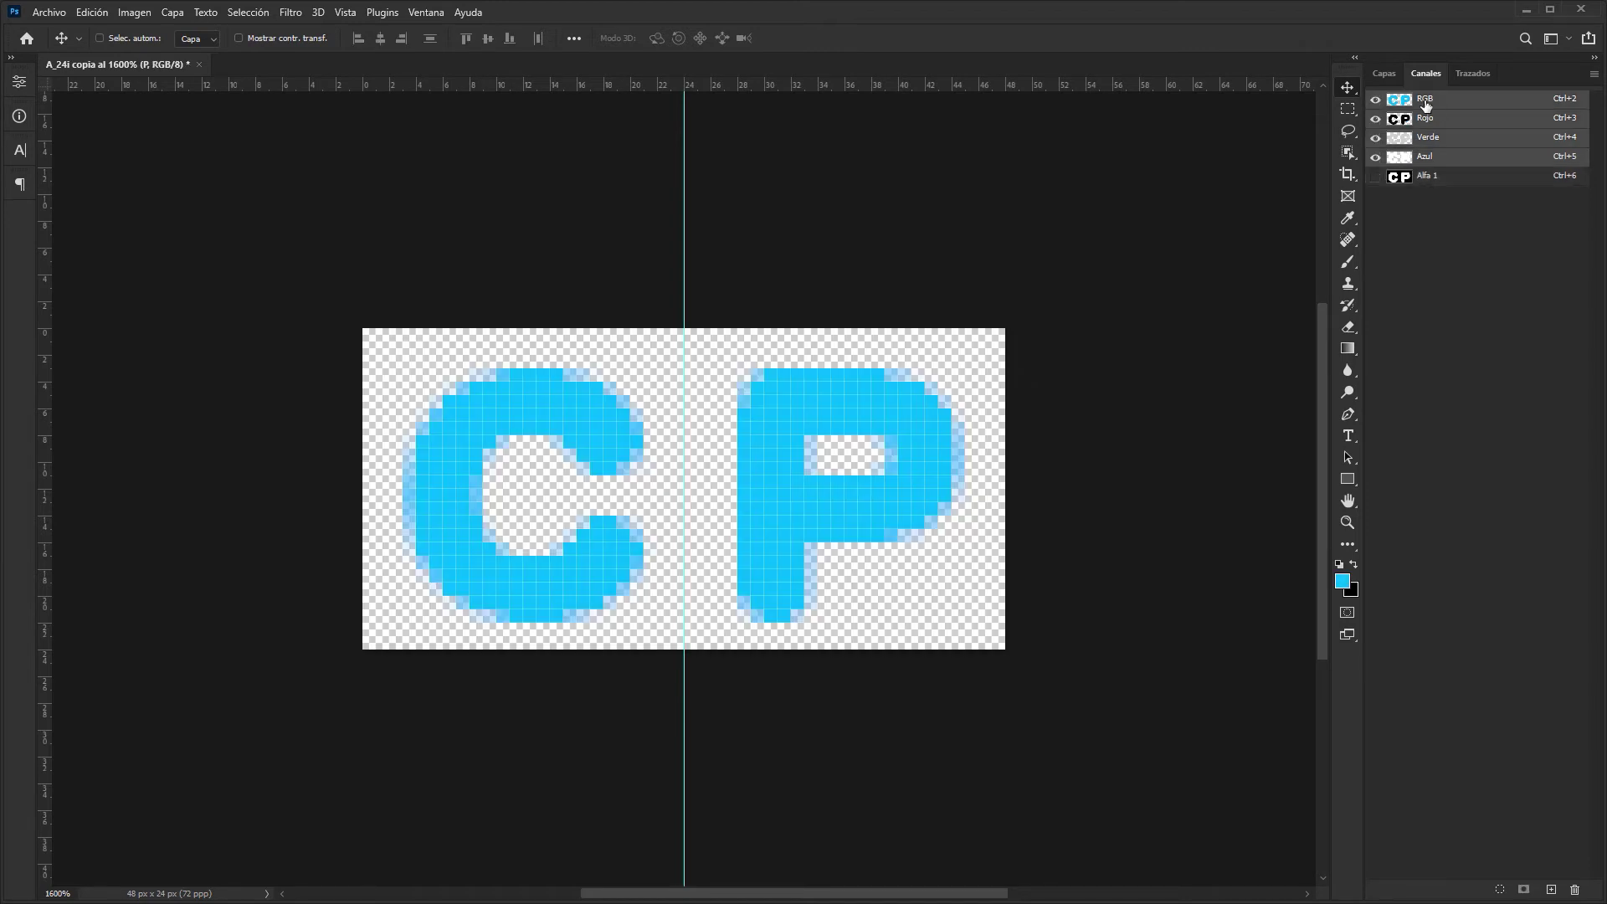
left_click(1385, 73)
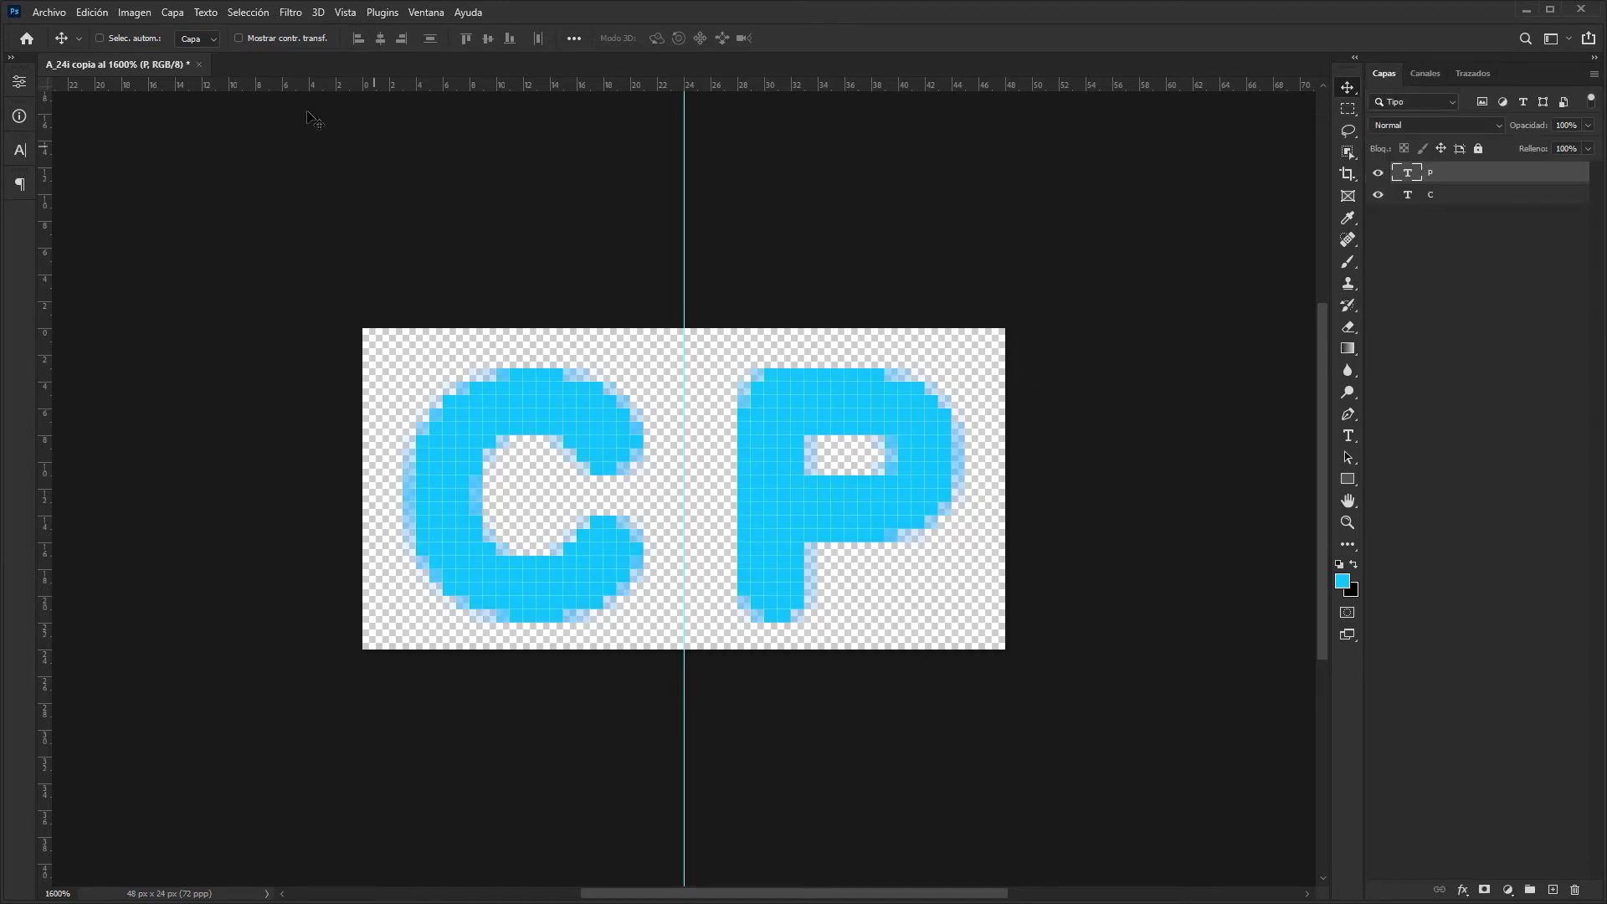
- Save a copy of the CP icon named B_24i.bmp with 24-bit BMP depth
left_click(48, 11)
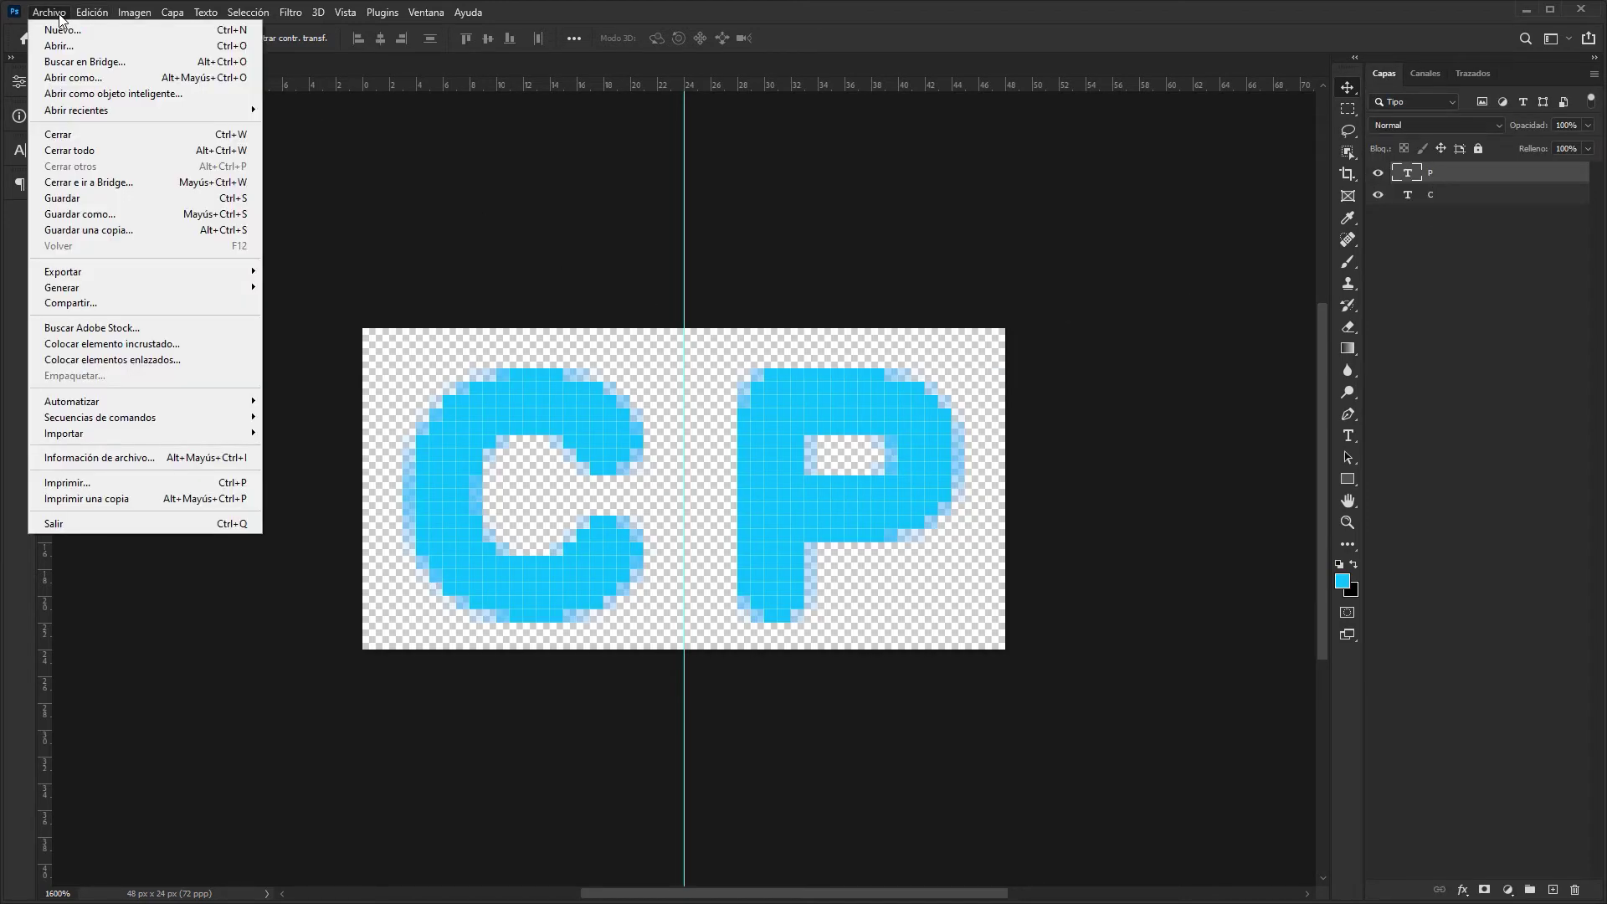
left_click(126, 230)
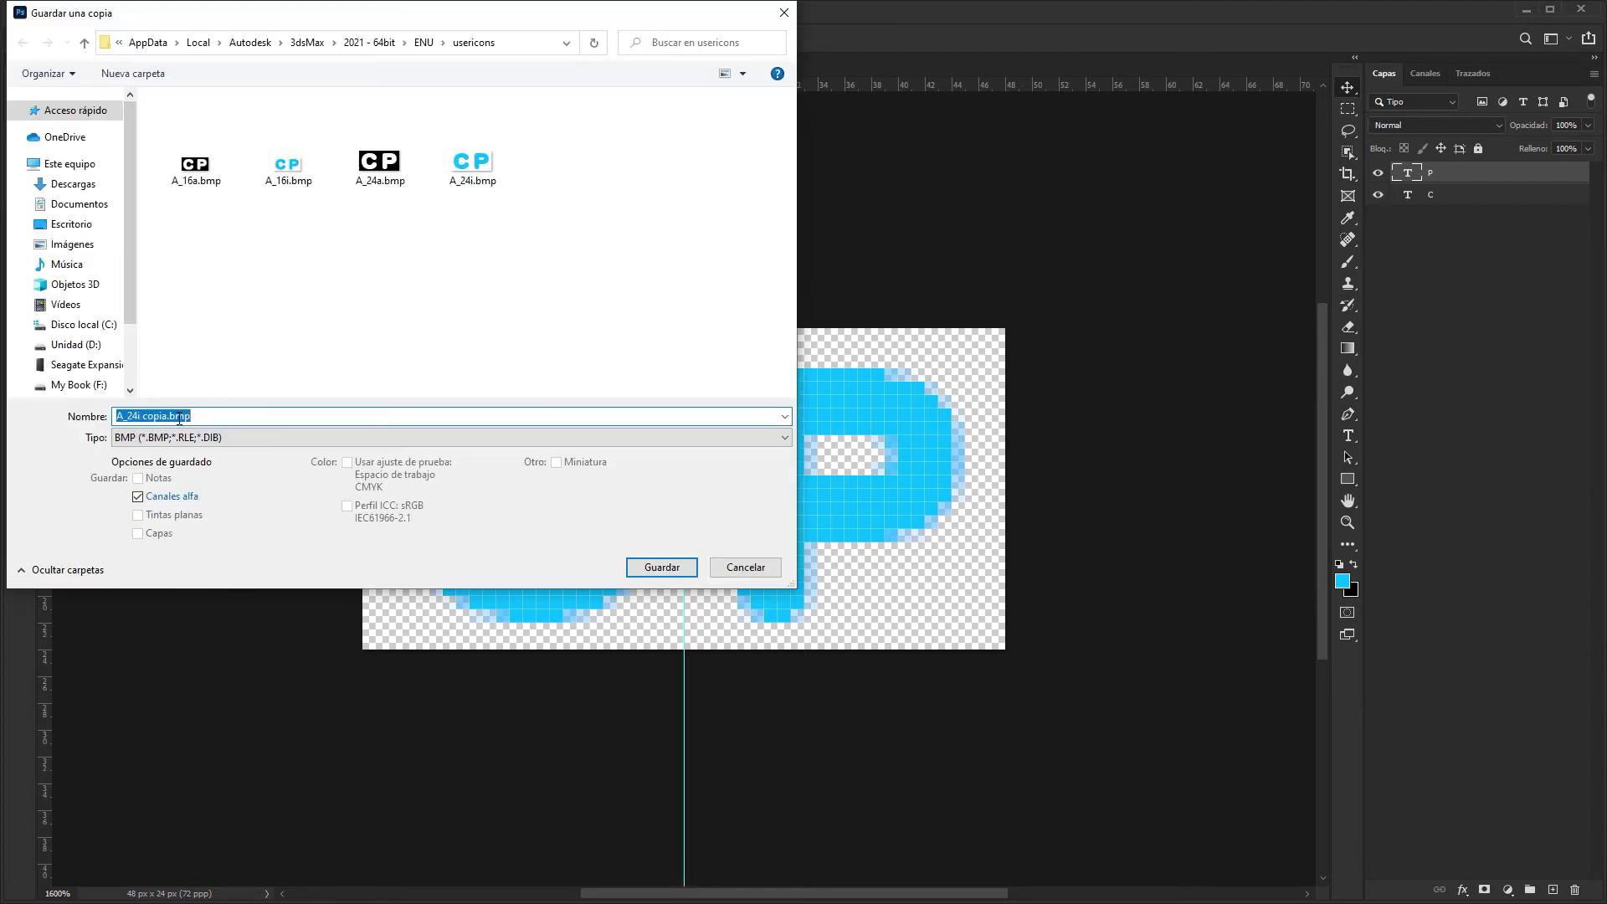
left_click(169, 417)
key("Left")
key("Left")
key("Left")
key("shift+Left")
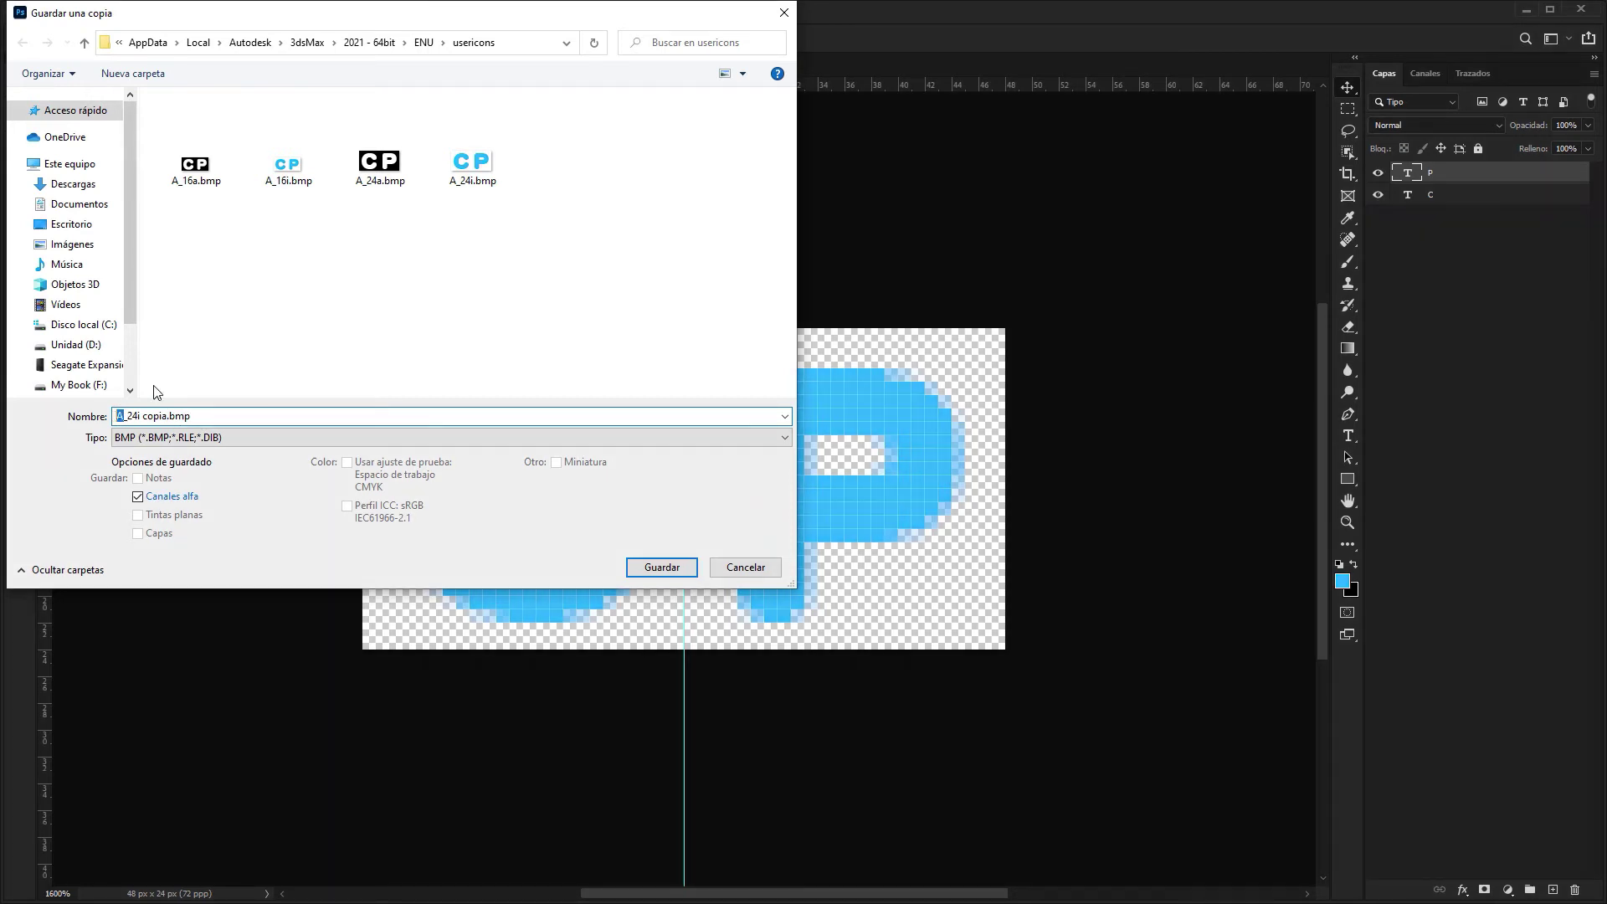
type("B")
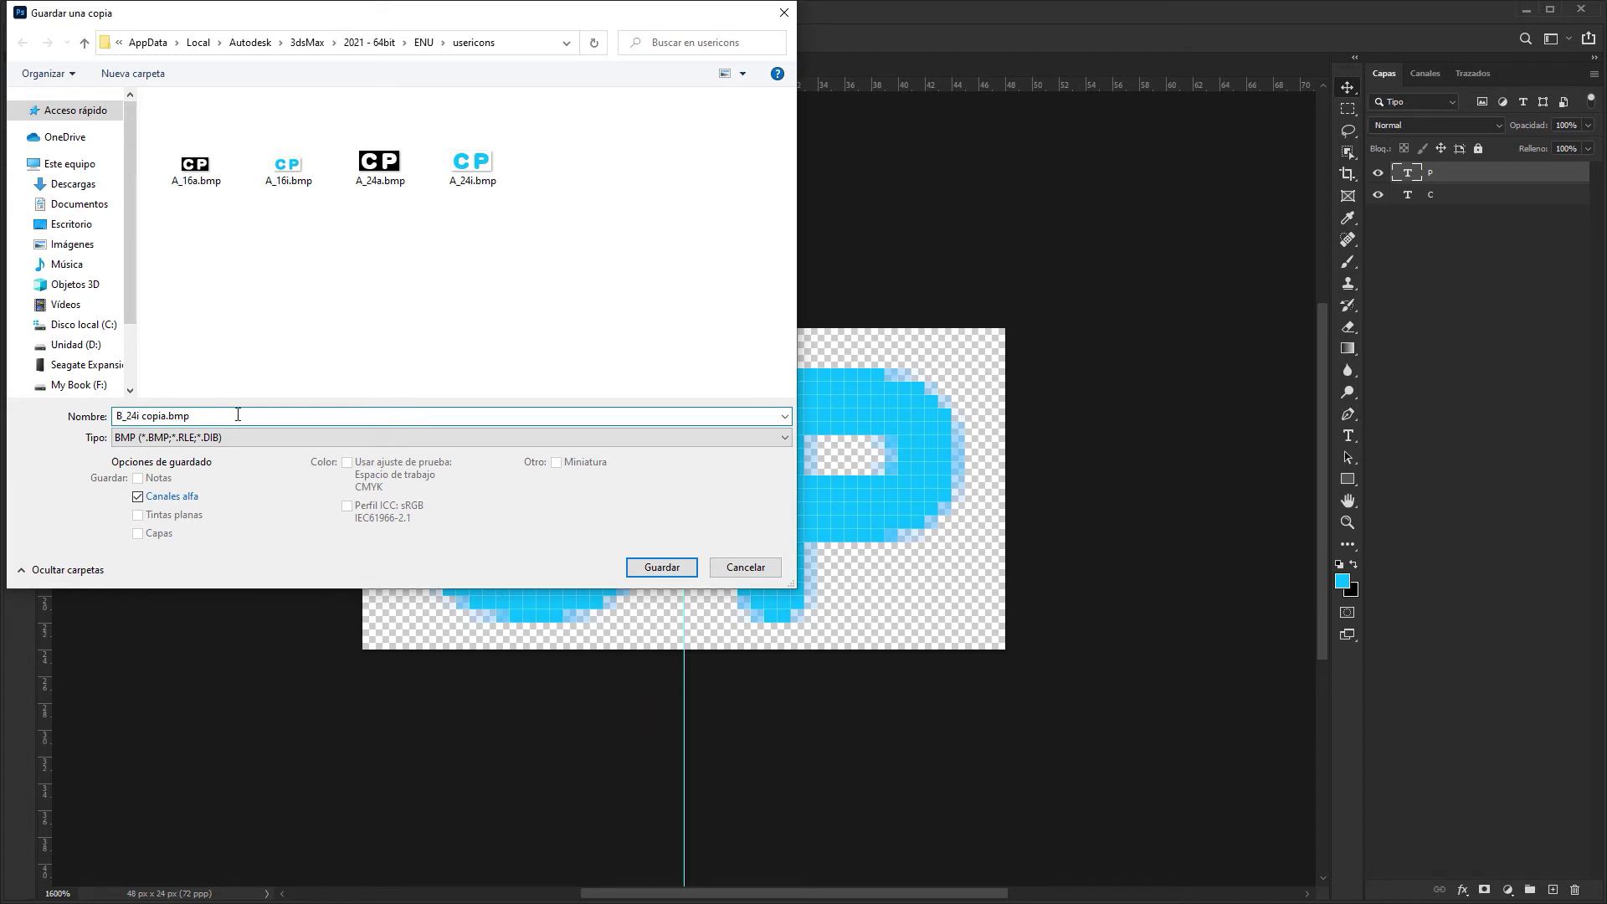
key("shift+Right")
key("shift+Right")
key("shift+Right")
key("shift+Right")
key("shift+Right")
key("shift+Right")
key("BackSpace")
left_click(667, 567)
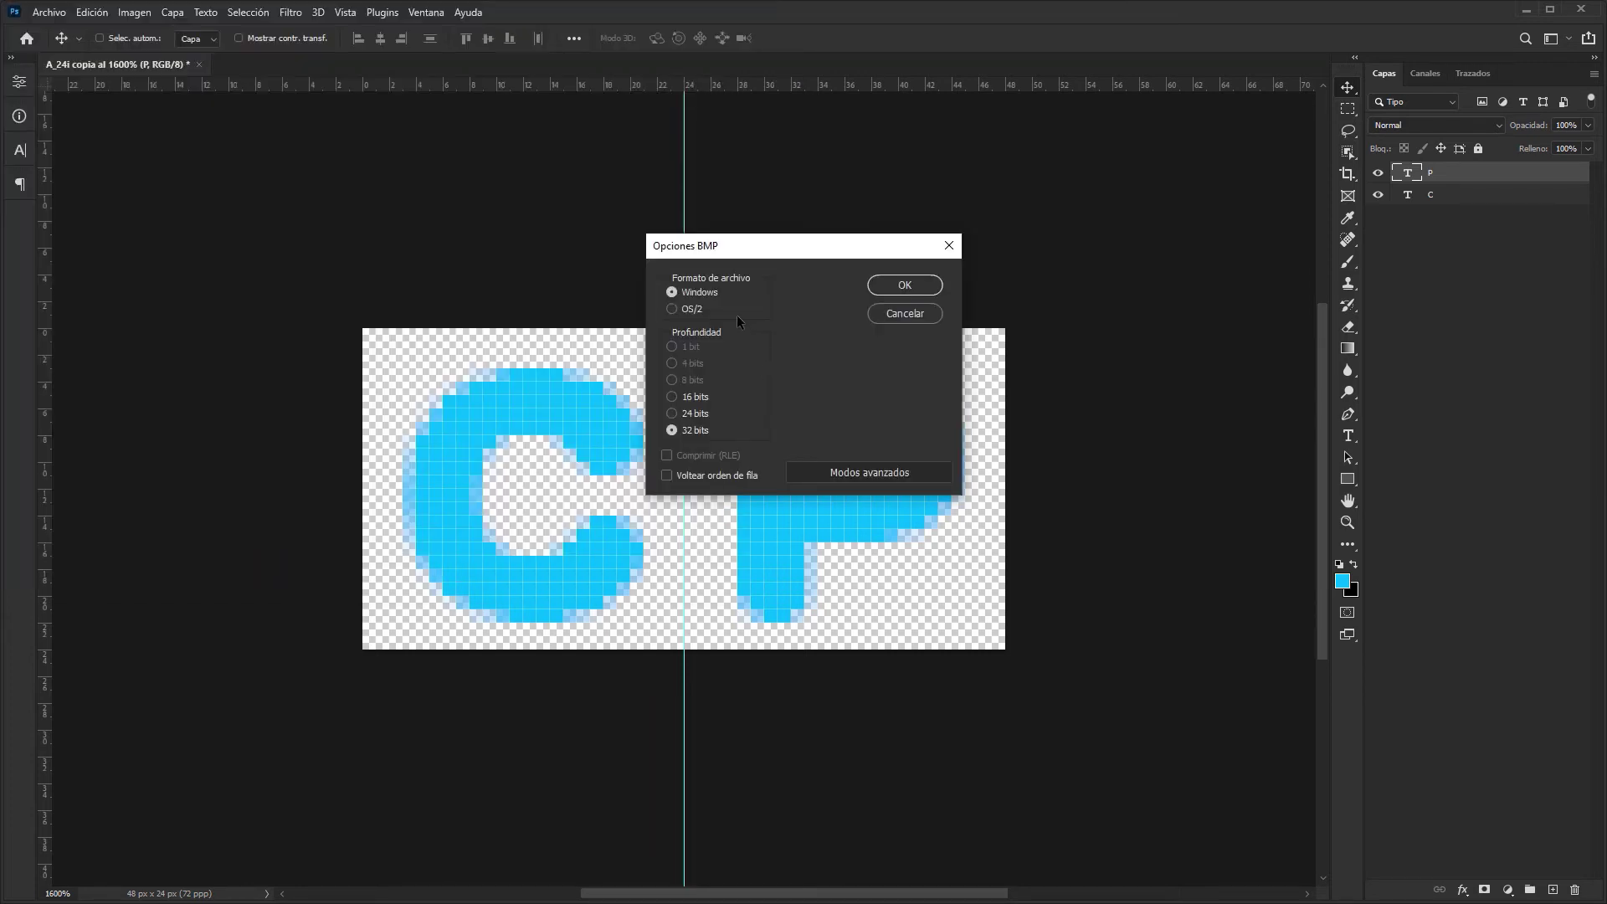
left_click(683, 415)
left_click(891, 287)
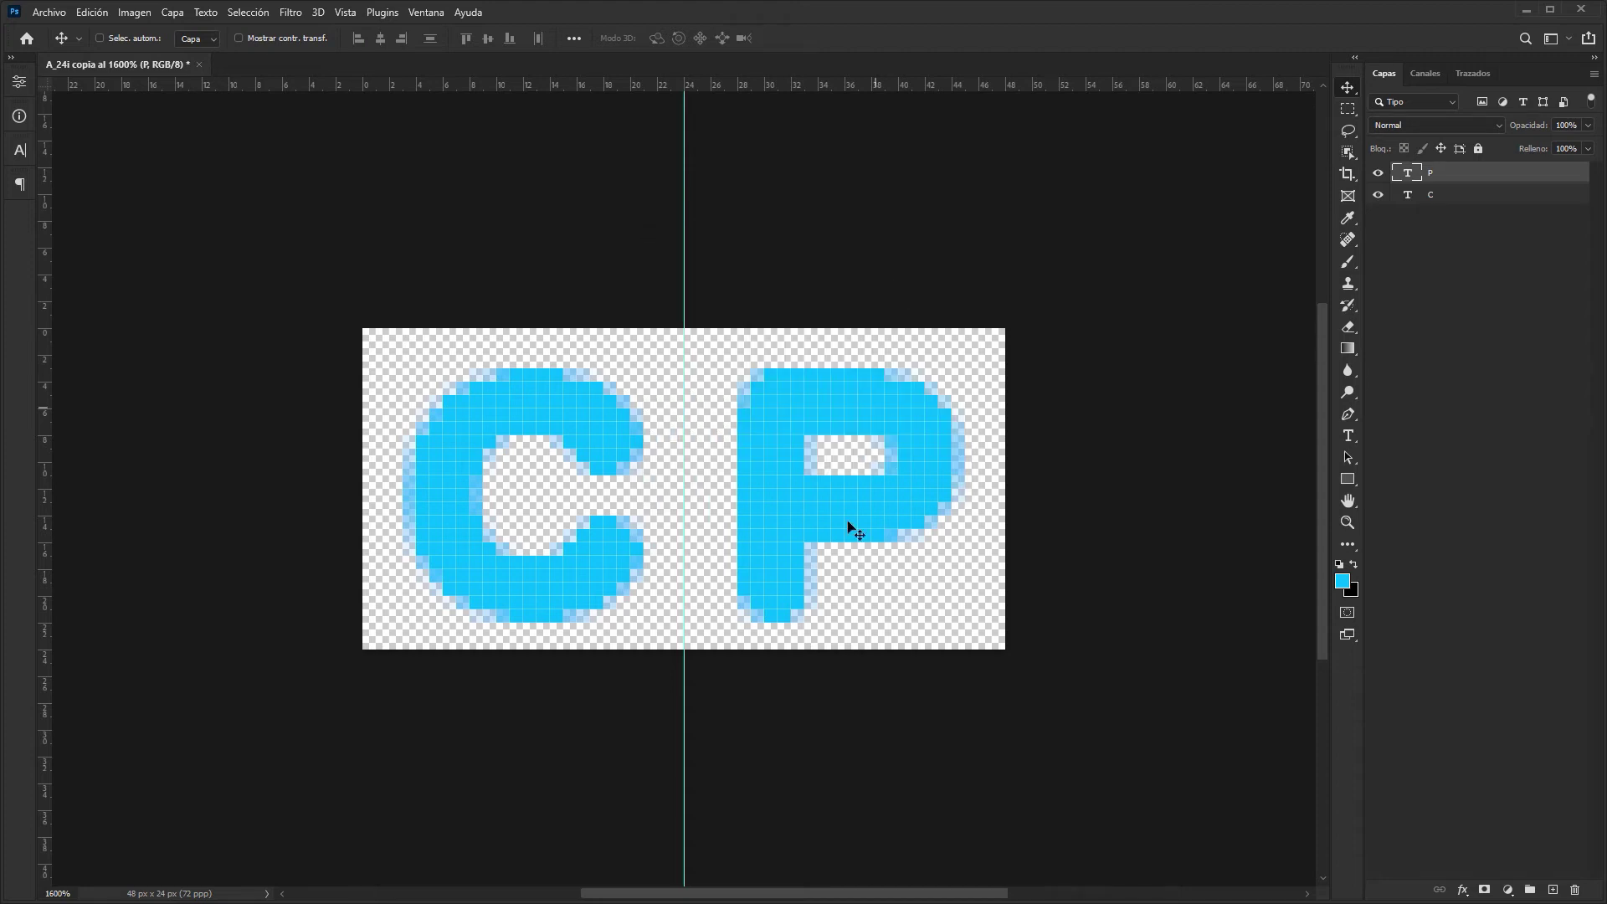
- Drag B_24i.bmp from the usericons folder into Photoshop to open it
left_click(681, 900)
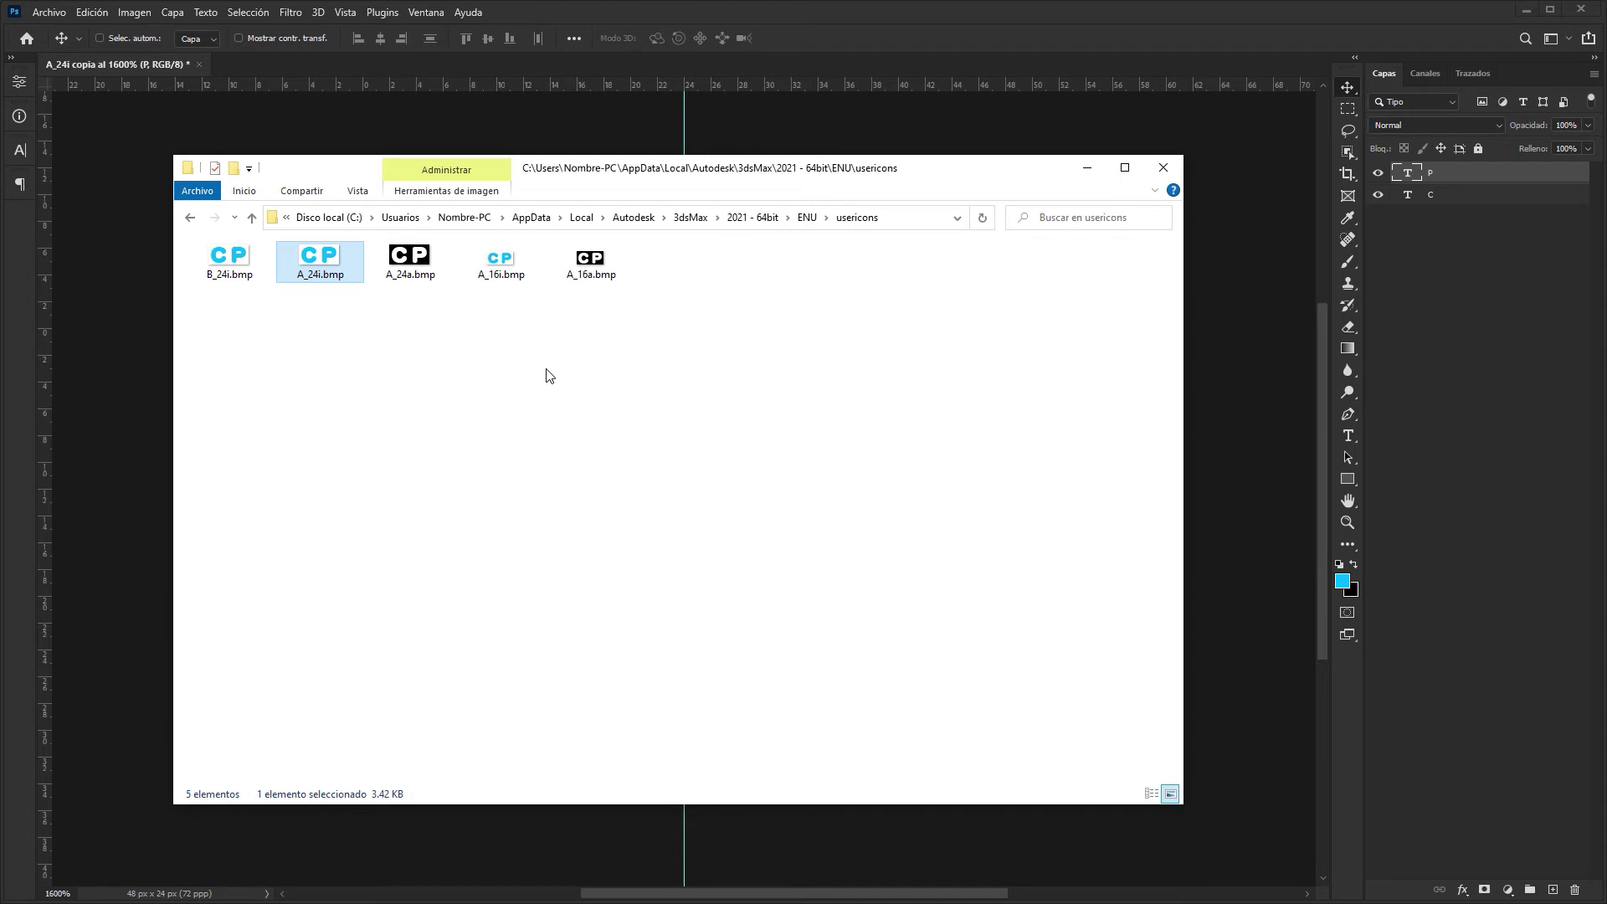
left_click(226, 277)
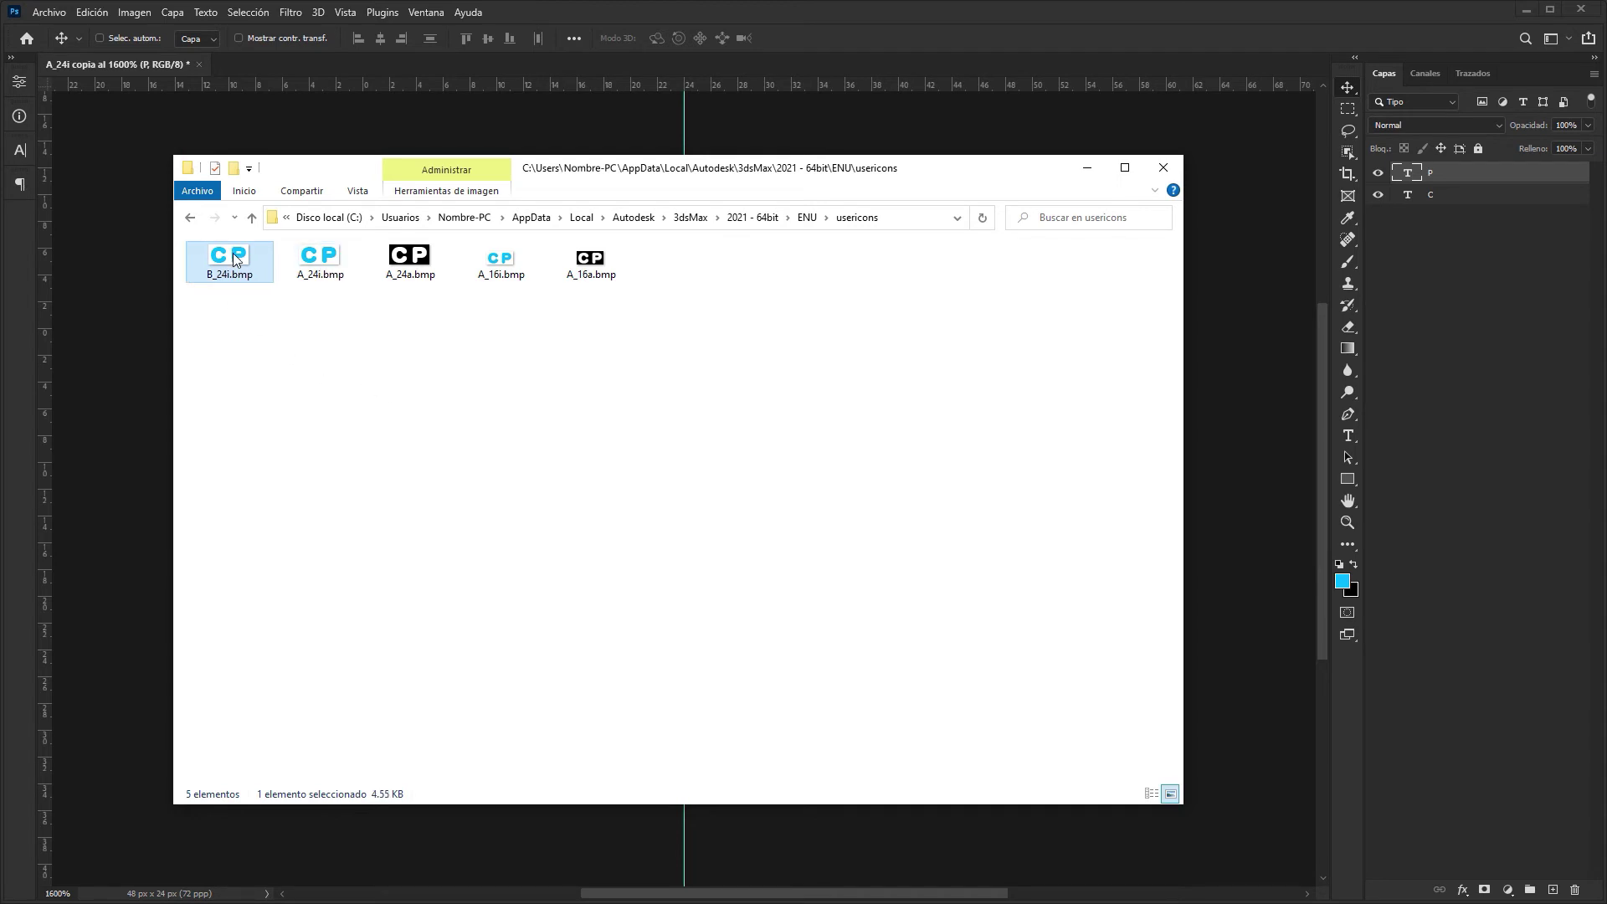
mouse_move(229, 261)
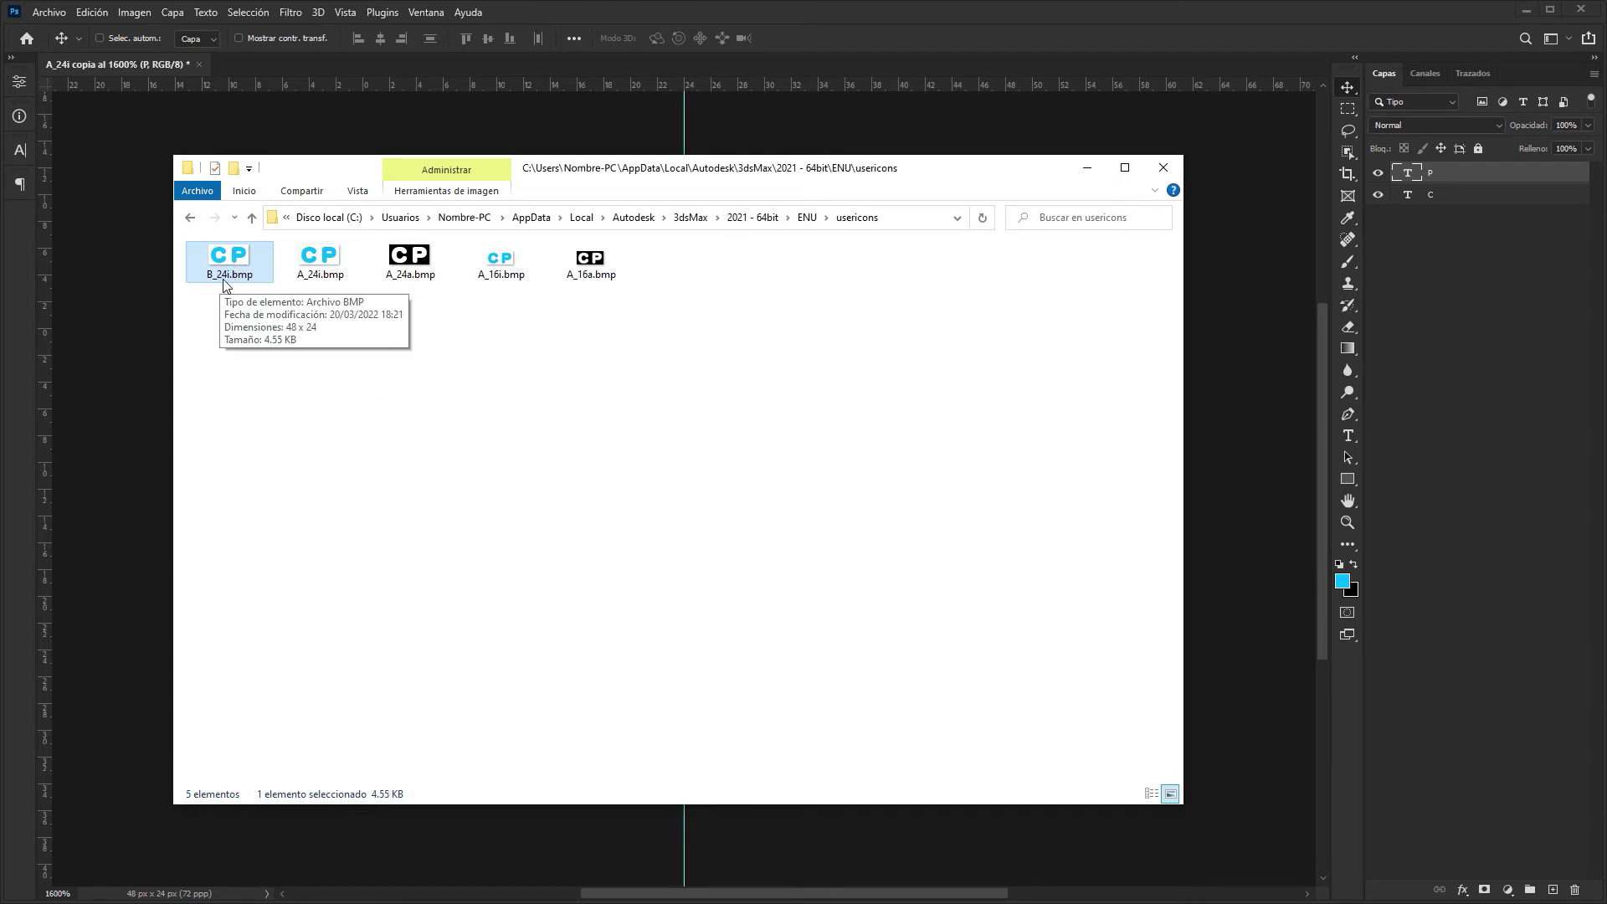
left_click_drag(233, 279, 865, 38)
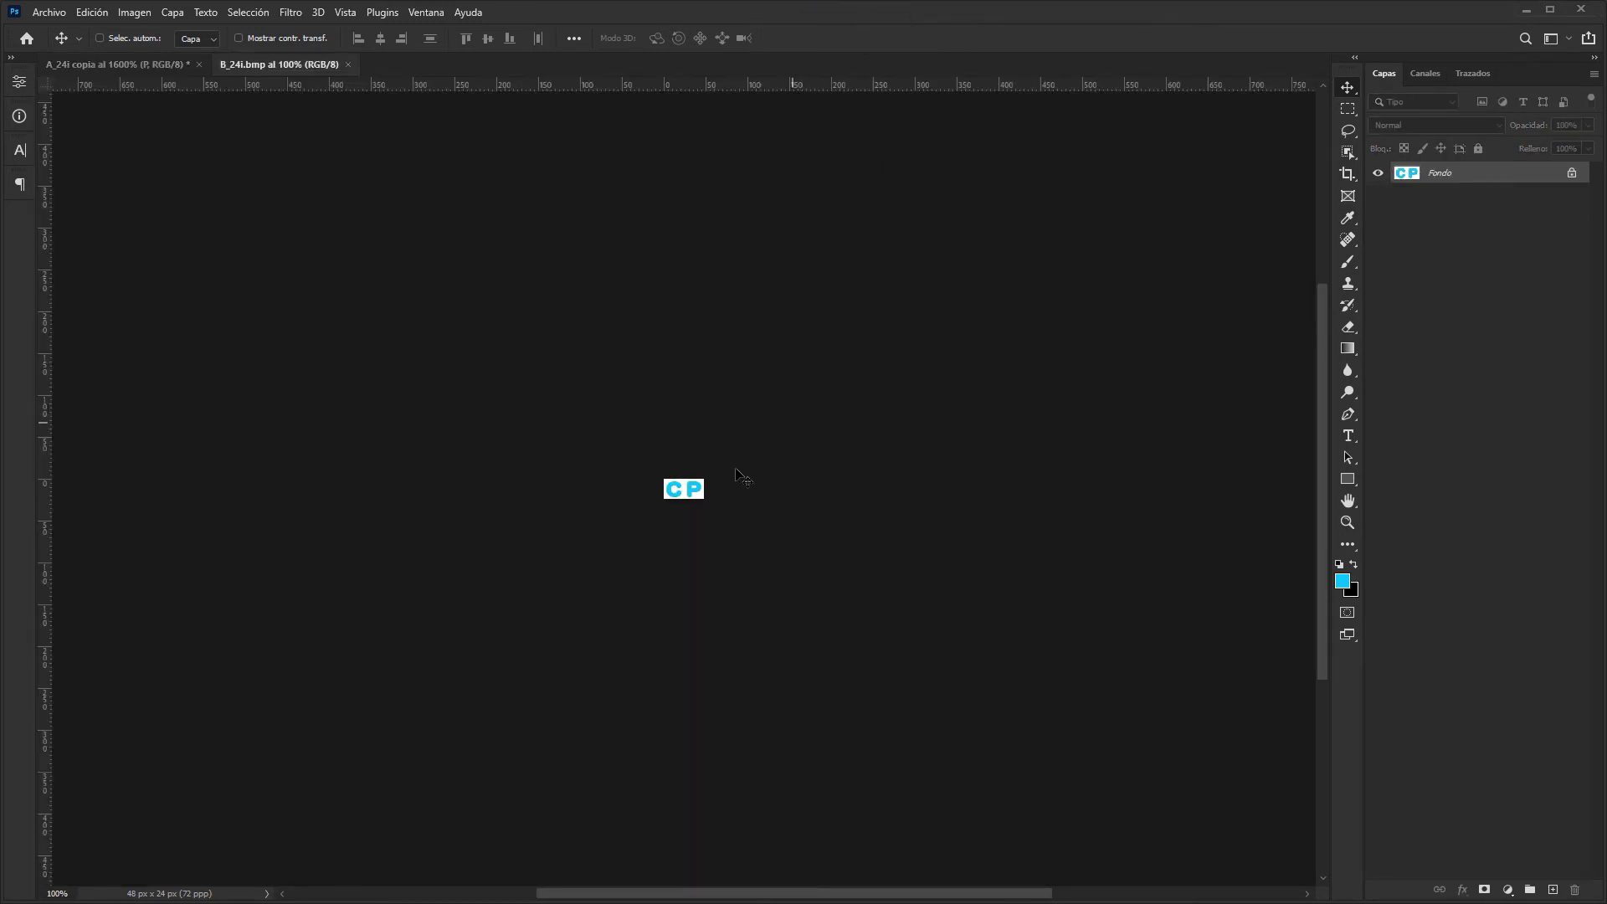
- Zoom in and resize B_24i to 32 × 16 pixels by setting the height to 16
key("ctrl+plus")
key("ctrl+plus")
key("ctrl+plus")
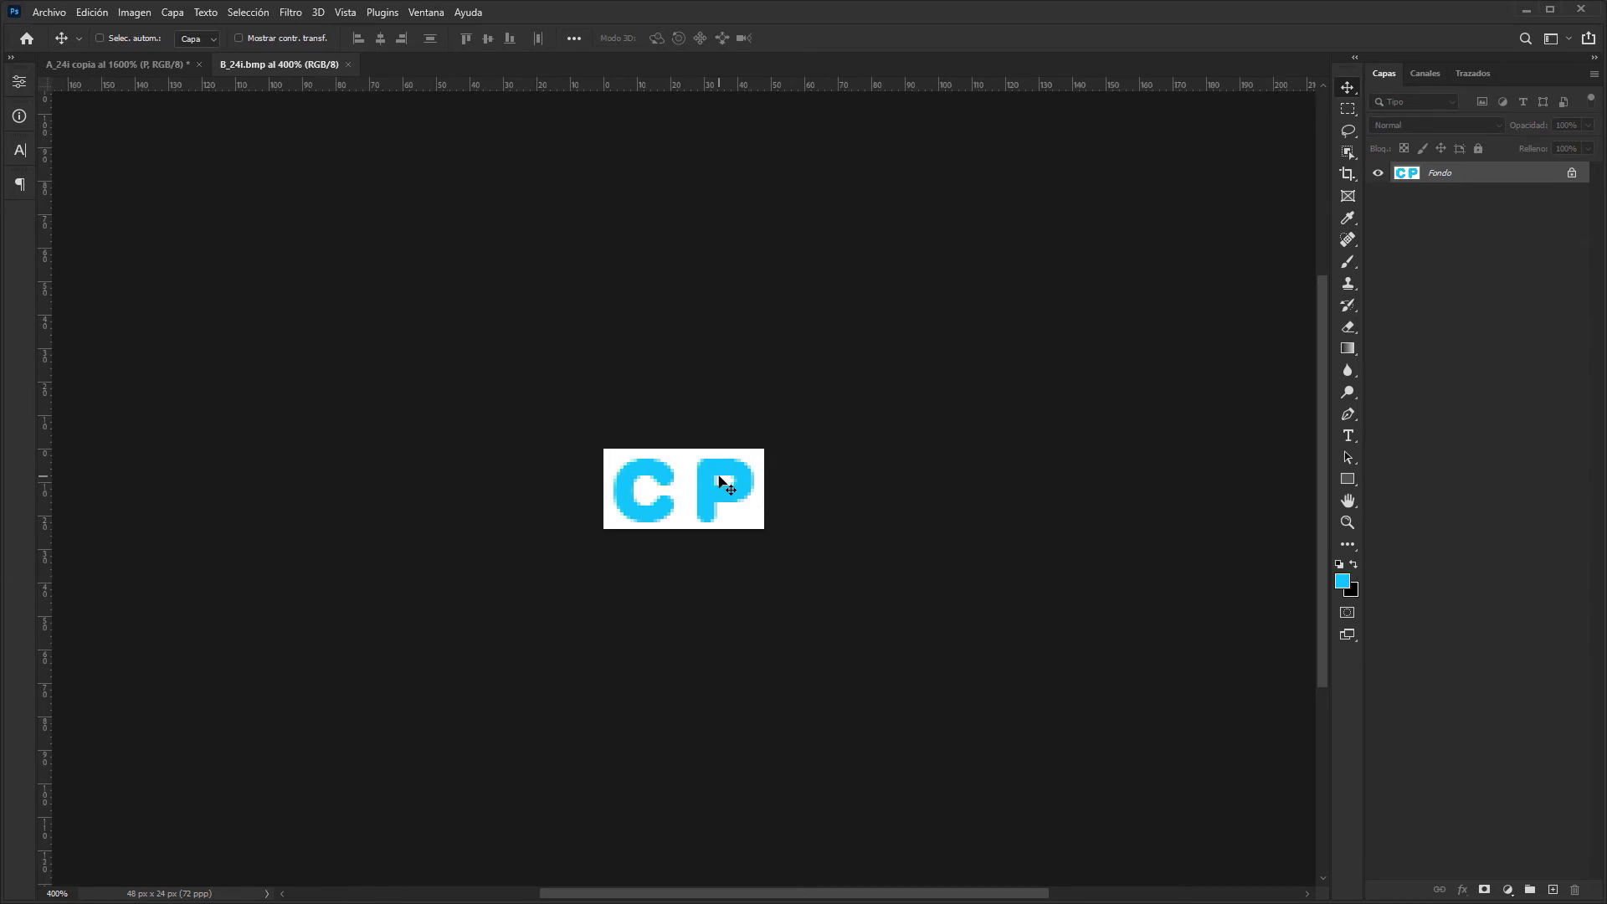
left_click(134, 11)
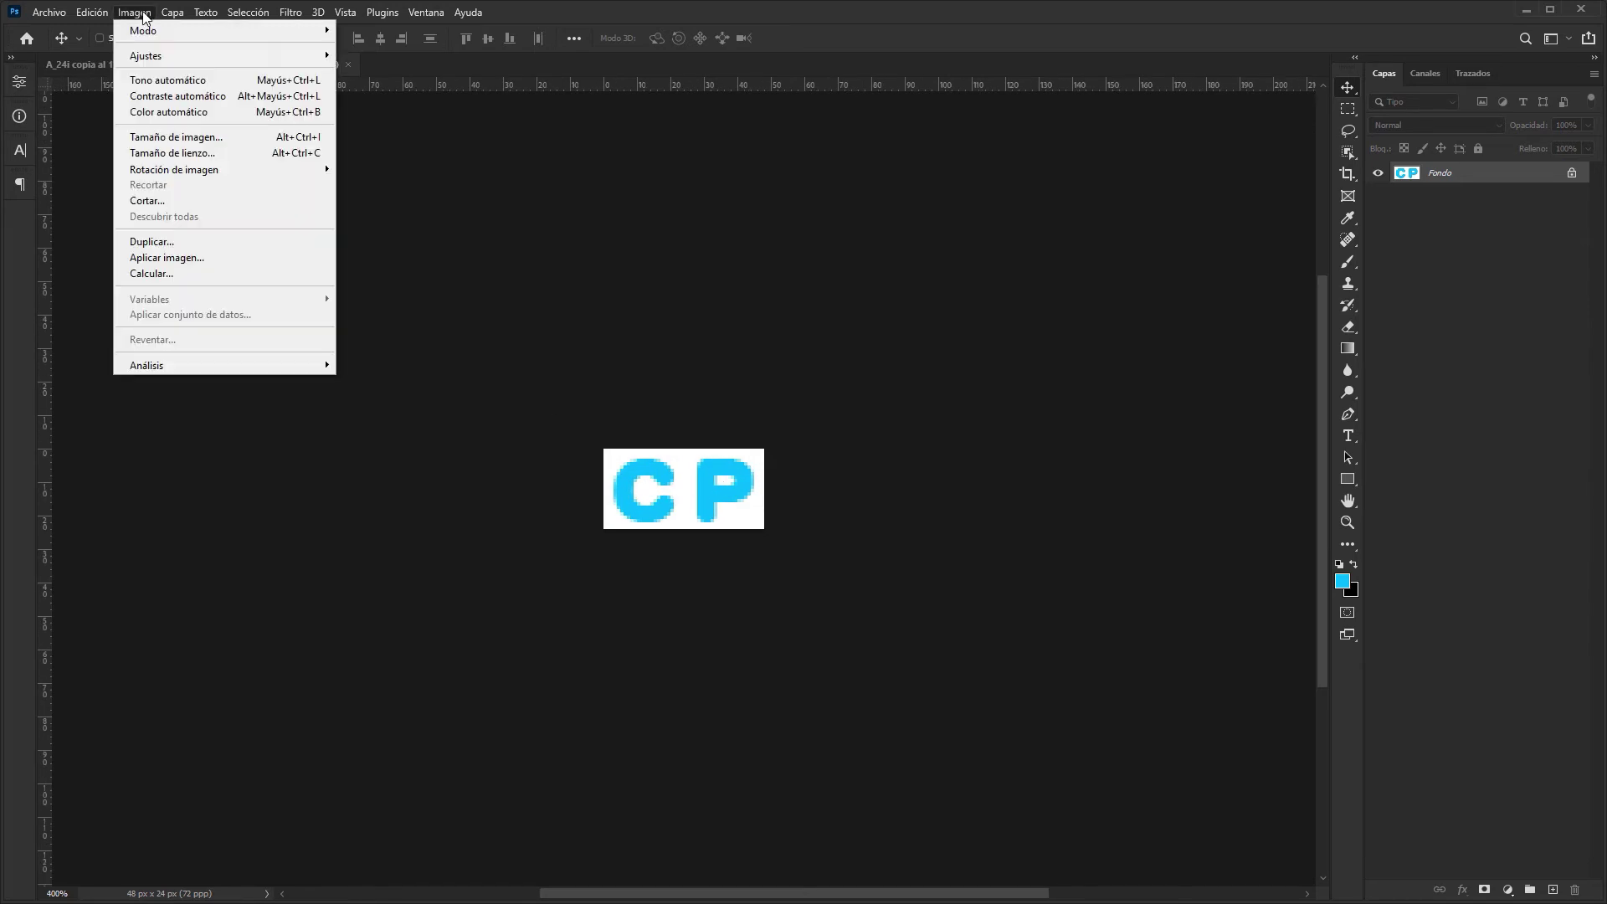
left_click(201, 143)
key("Tab")
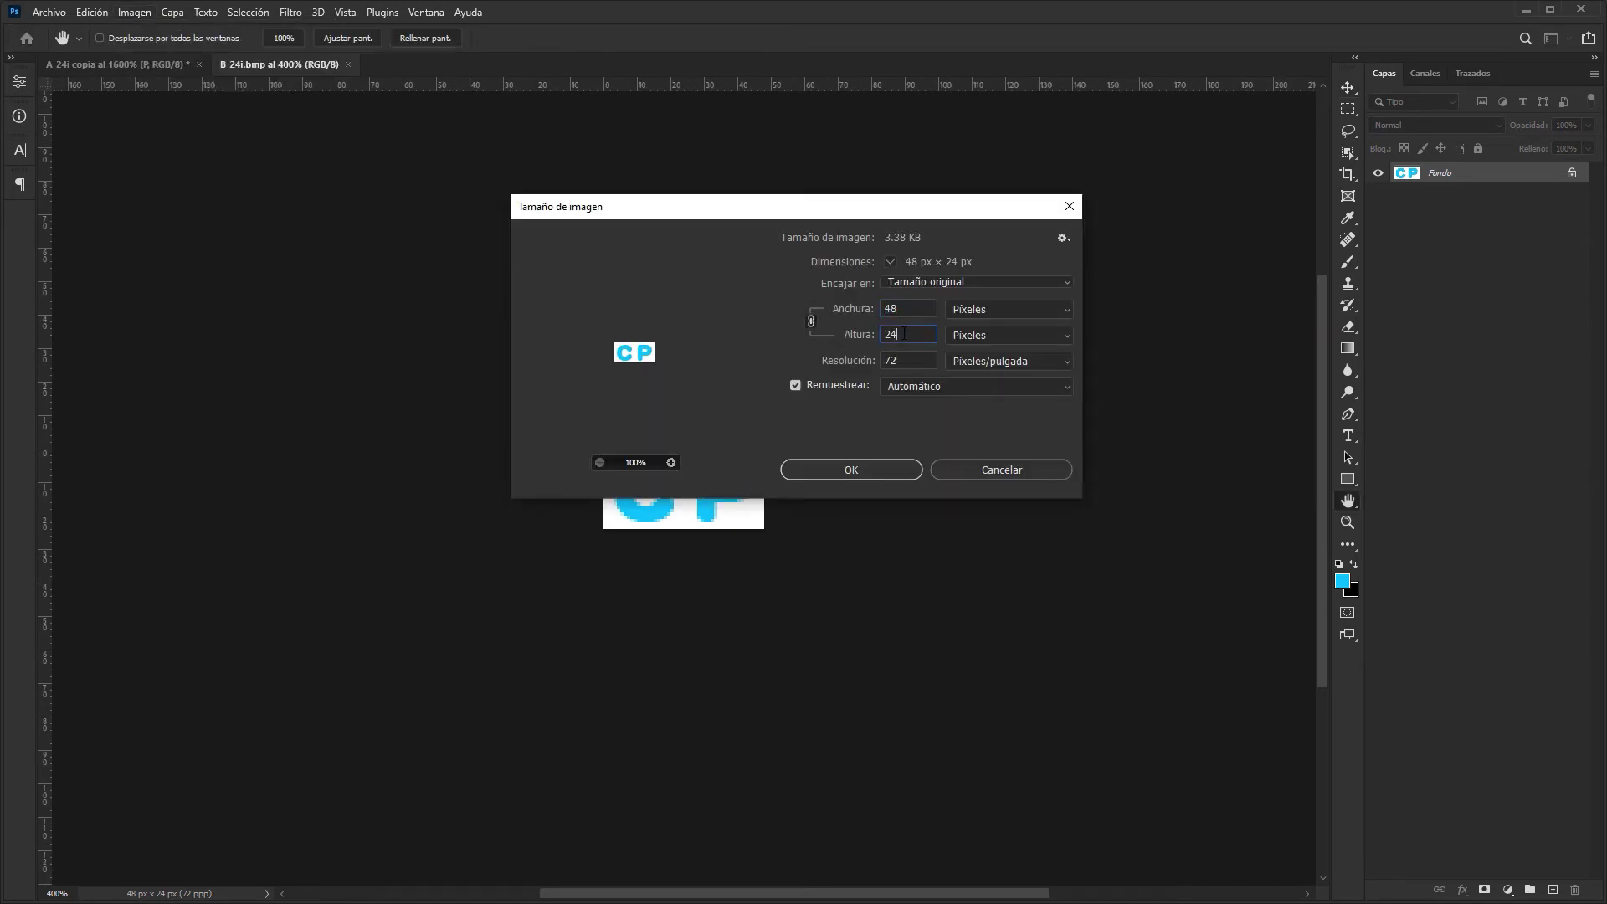
type("16")
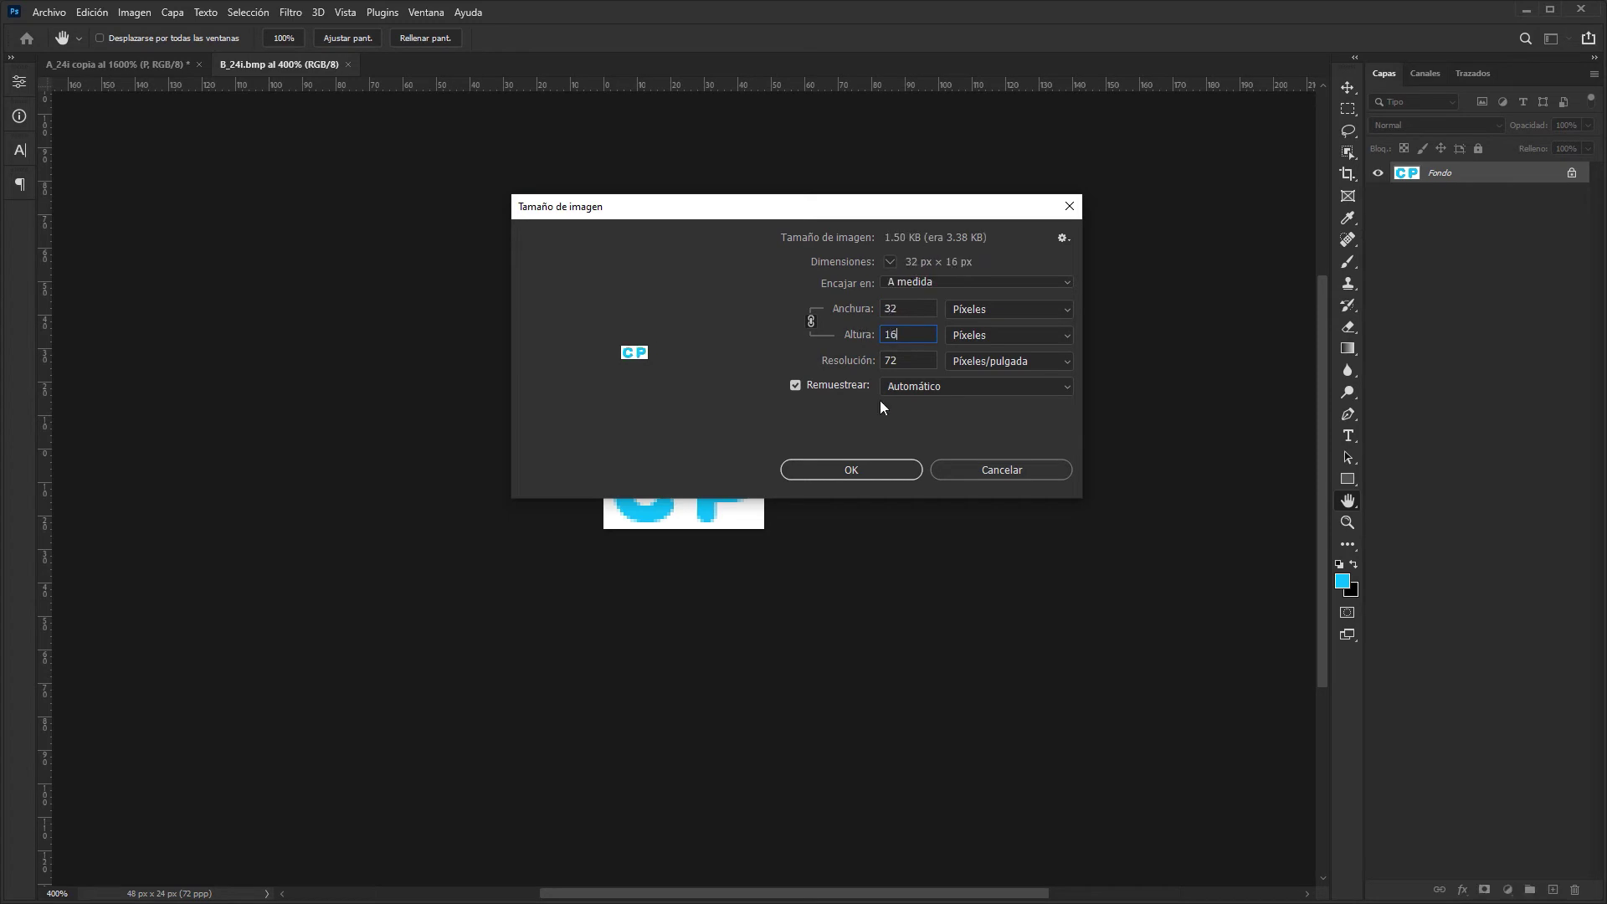
left_click(872, 470)
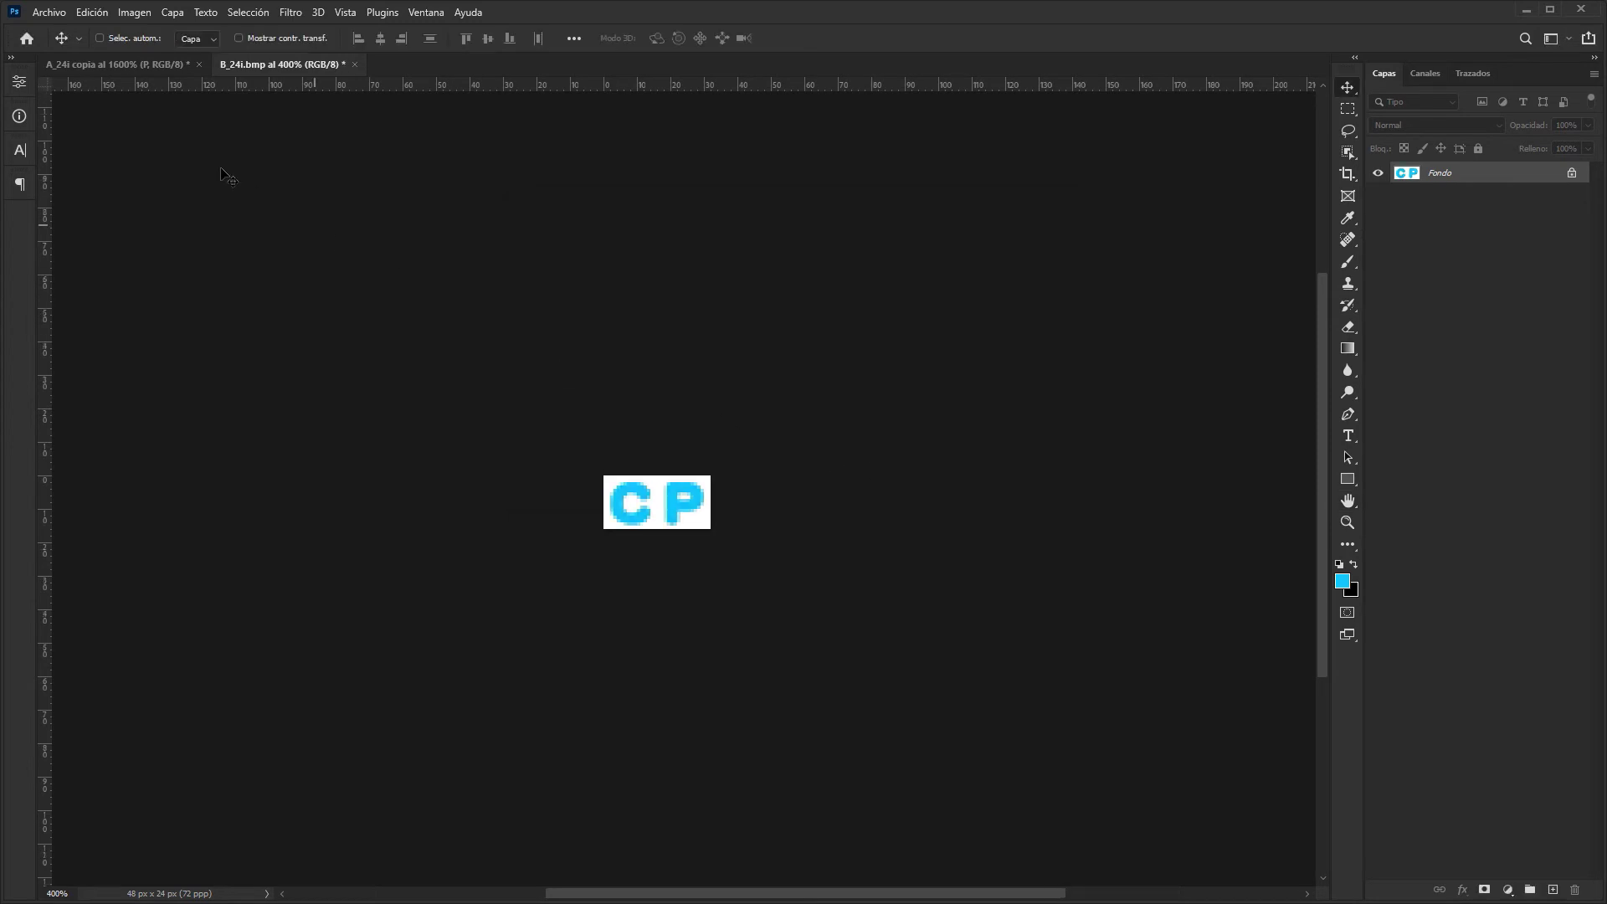
left_click(58, 21)
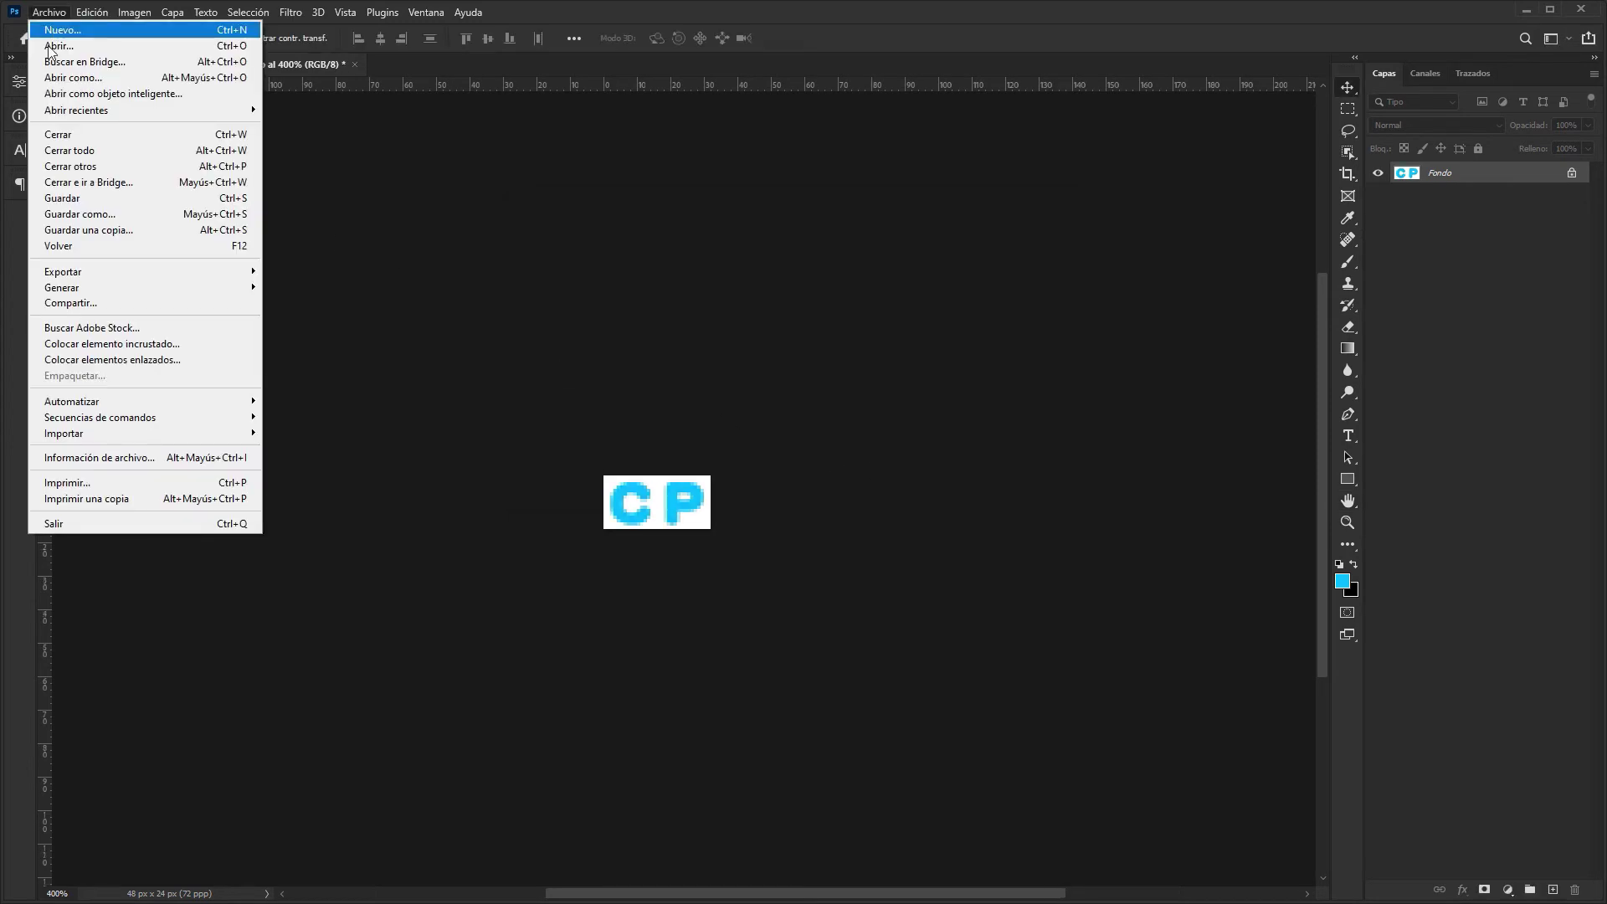
- Save the 32 × 16 icon as a copy named B_16i.bmp, confirming the BMP options
left_click(144, 238)
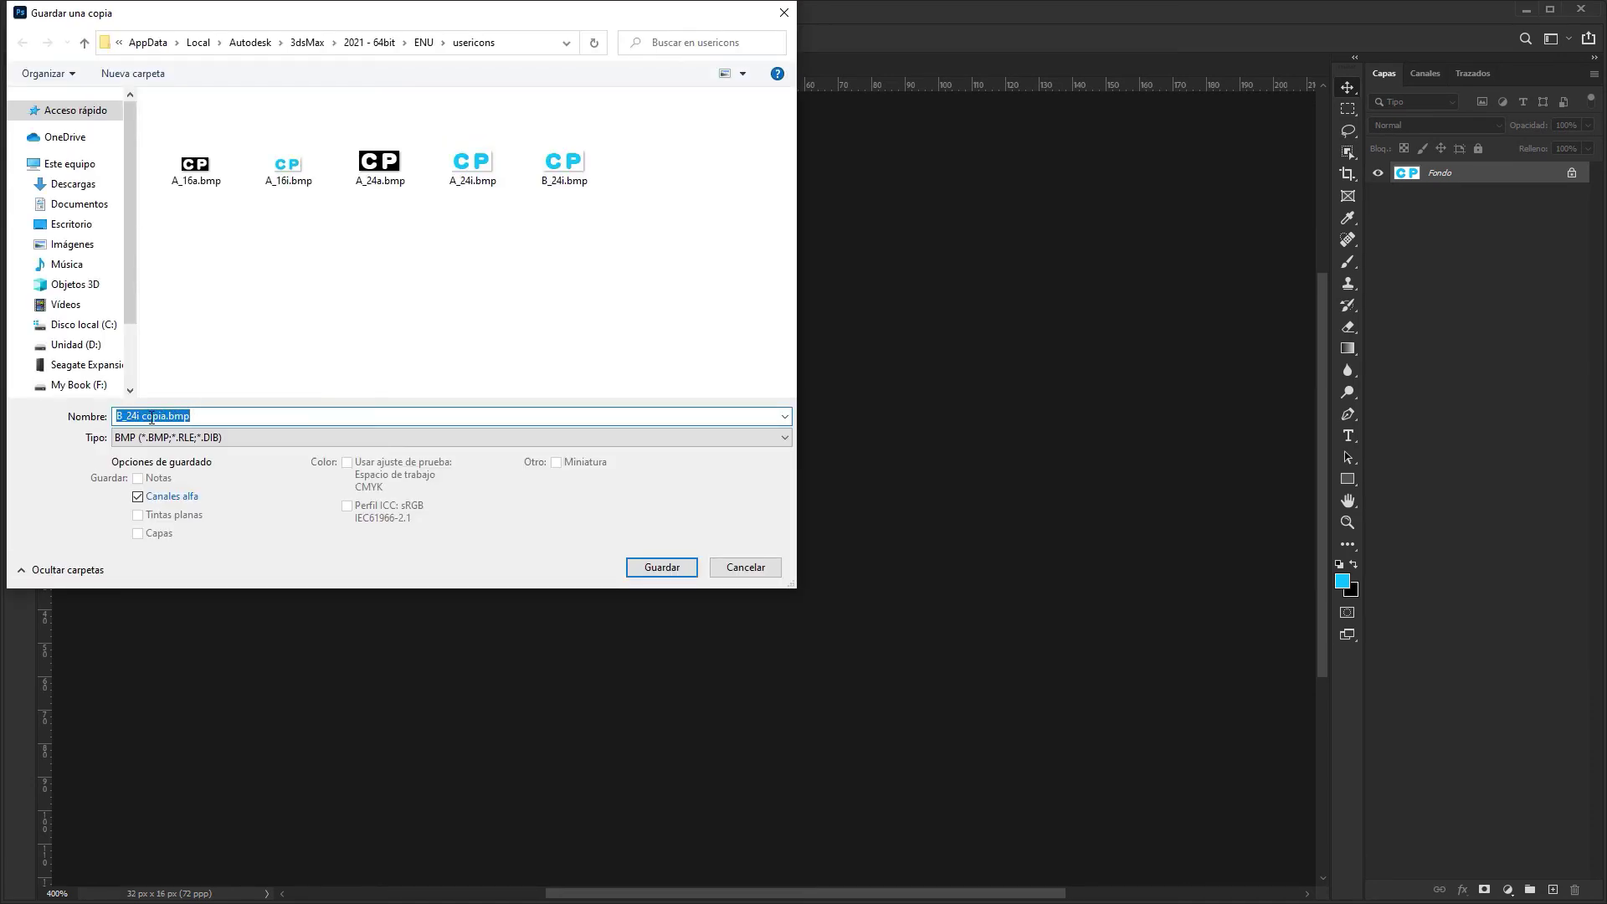
left_click(136, 416)
key("shift+Left")
key("shift+Left")
key("shift+Left")
type("16")
key("shift+Right")
key("shift+Right")
key("shift+Right")
key("shift+Right")
key("shift+Right")
key("Delete")
key("Tab")
left_click(139, 416)
left_click(661, 568)
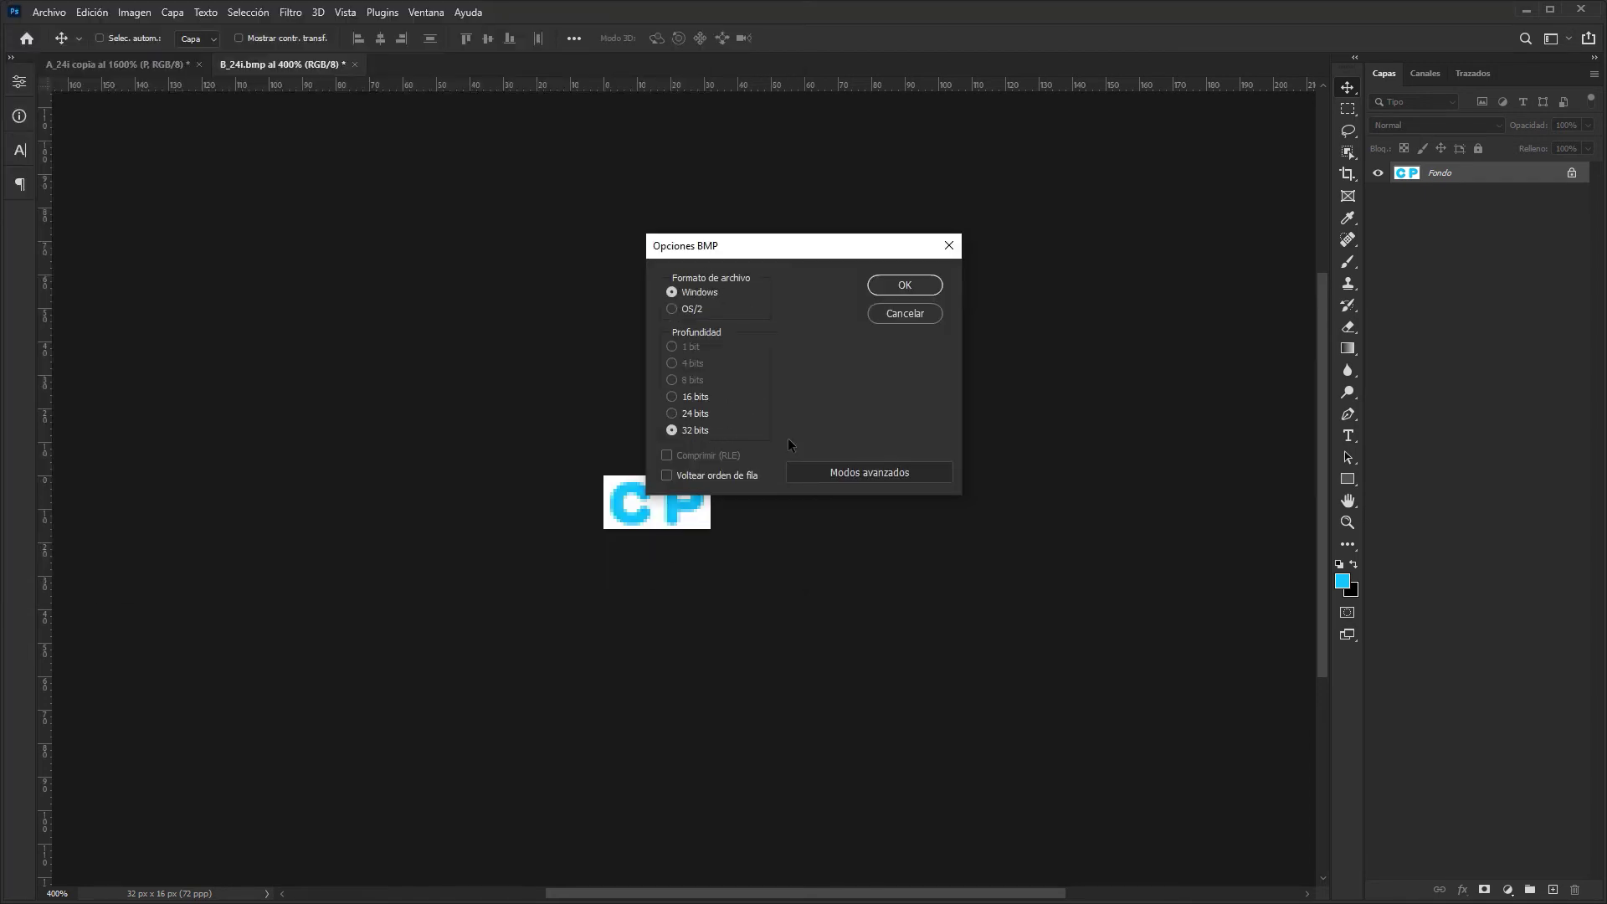
left_click(906, 288)
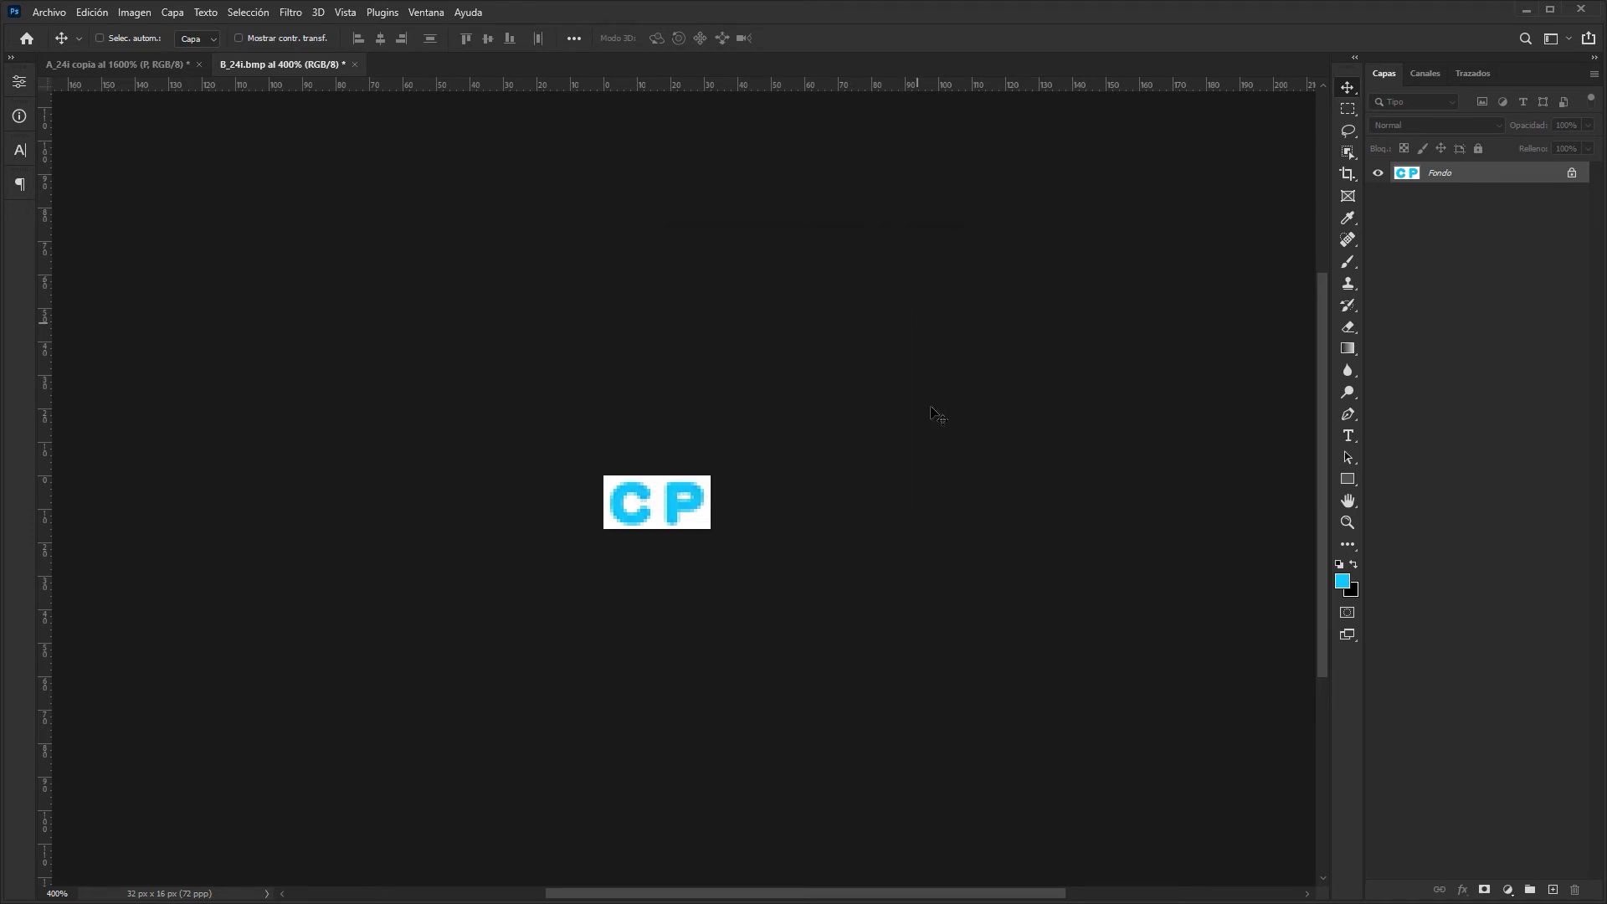
key("alt+Tab")
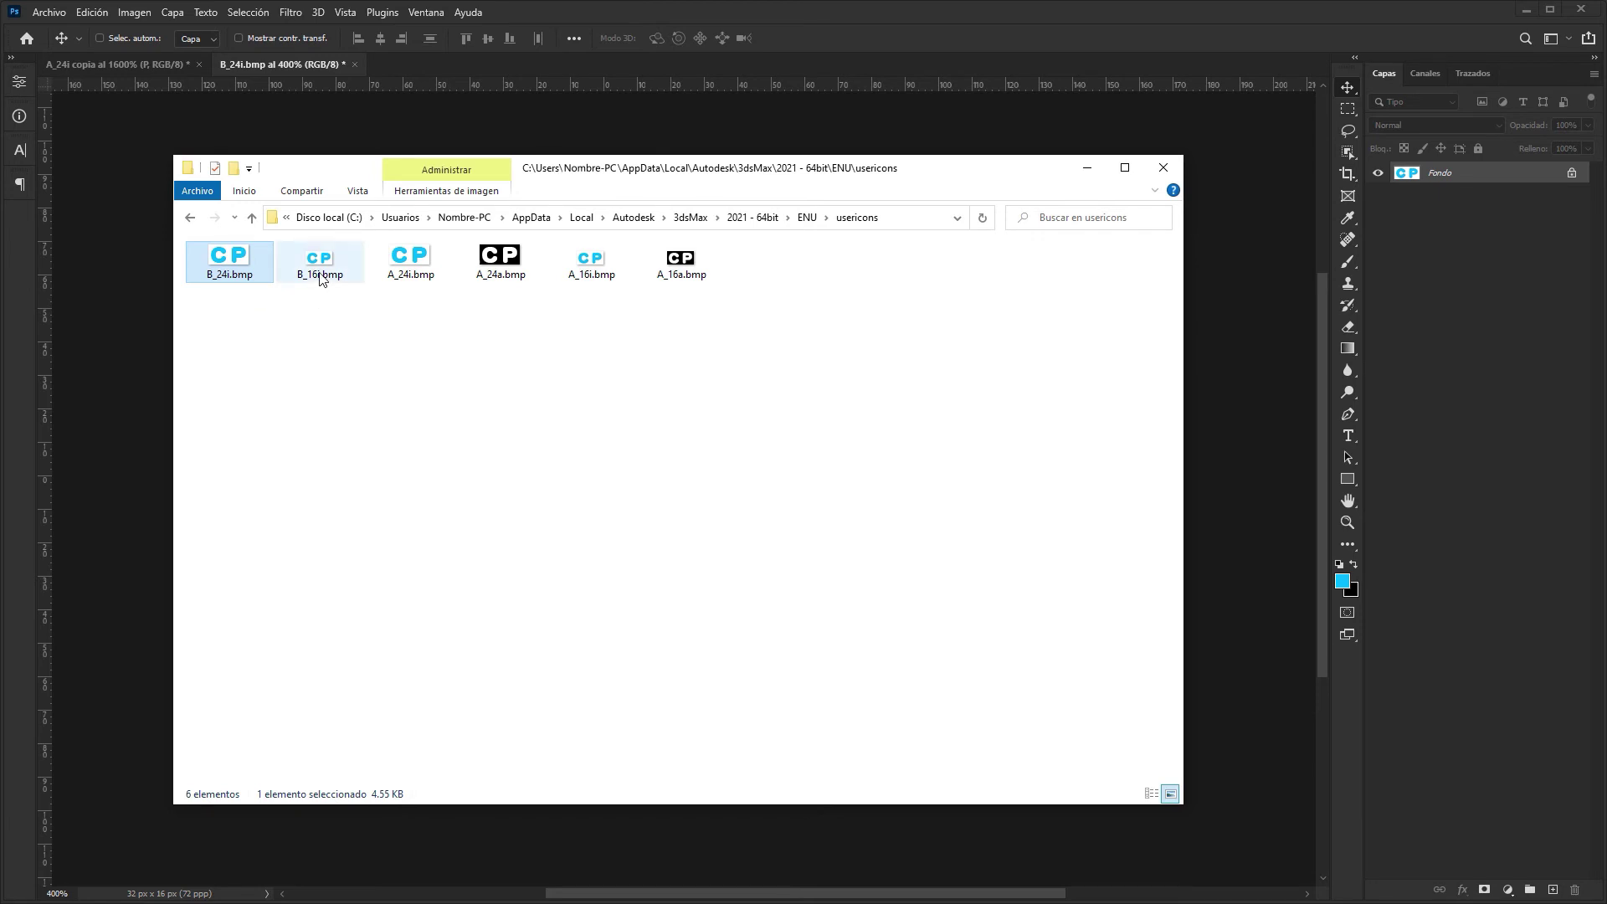
- Select B_16i.bmp in the usericons folder to check its 2.05 KB size
left_click(319, 276)
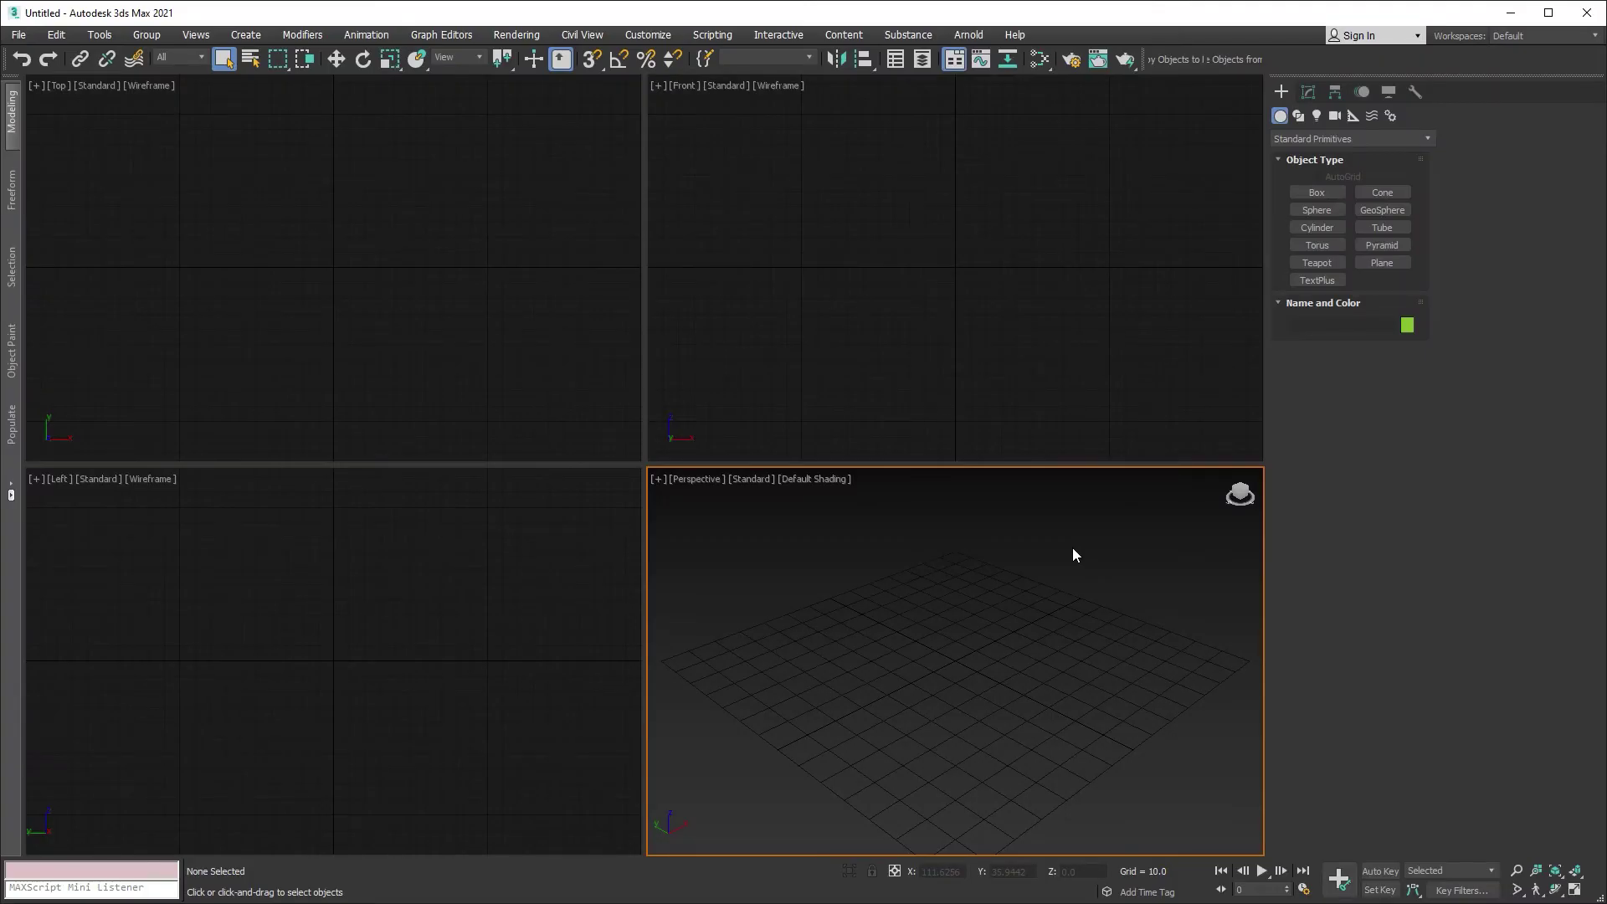
- Restart 3ds Max and set the Copy Objects to File button to Image Button
left_click(1581, 19)
right_click(1169, 71)
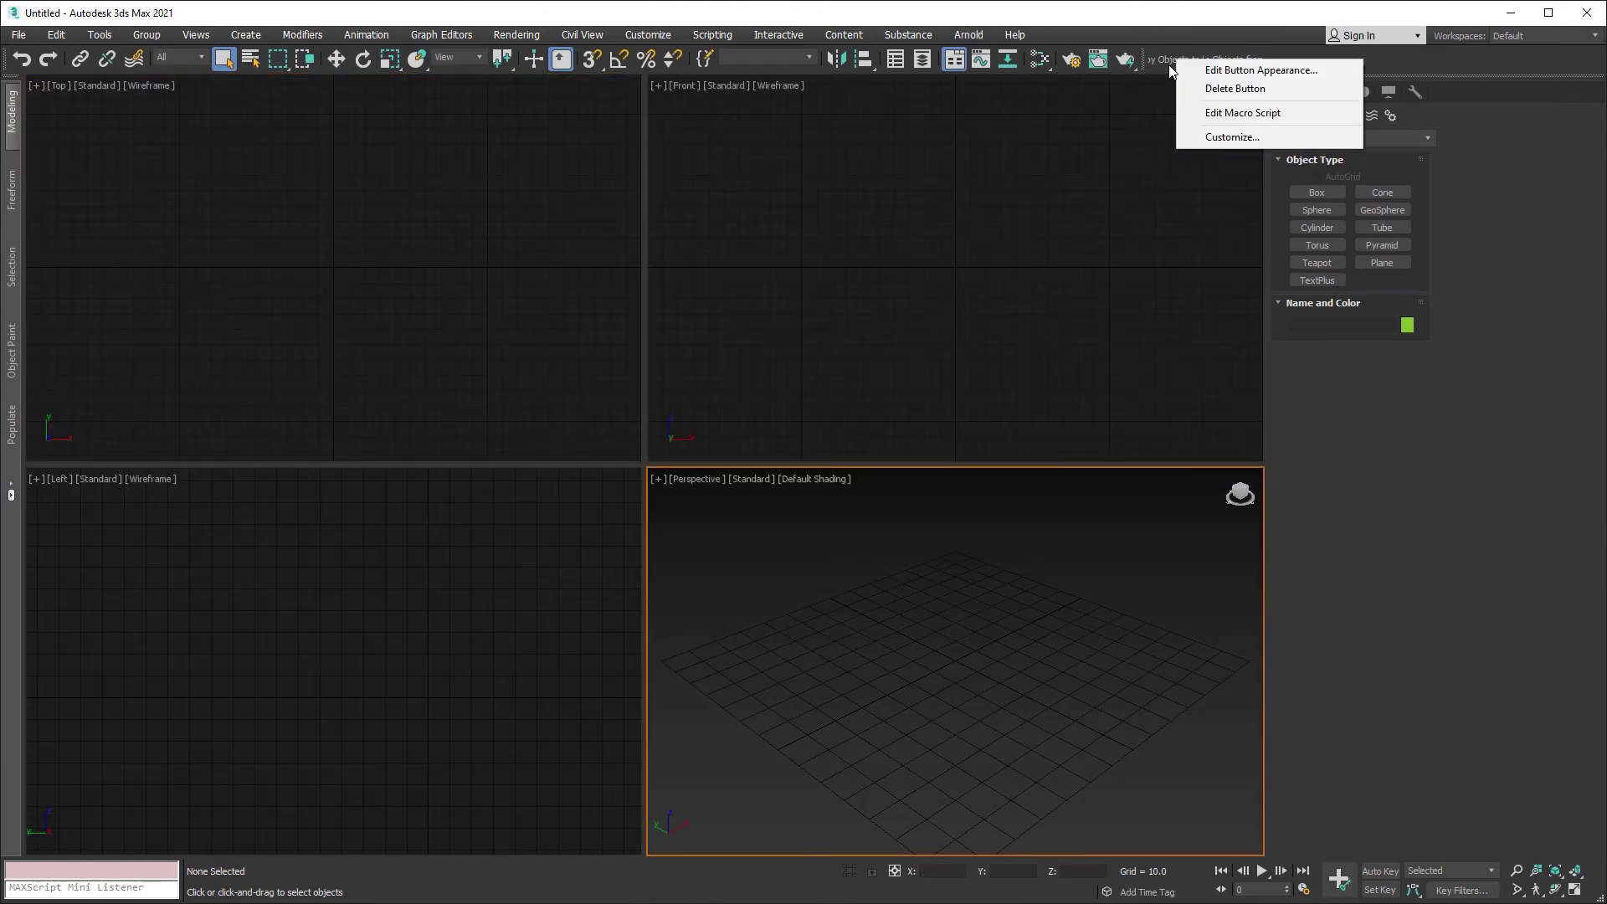
left_click(1245, 69)
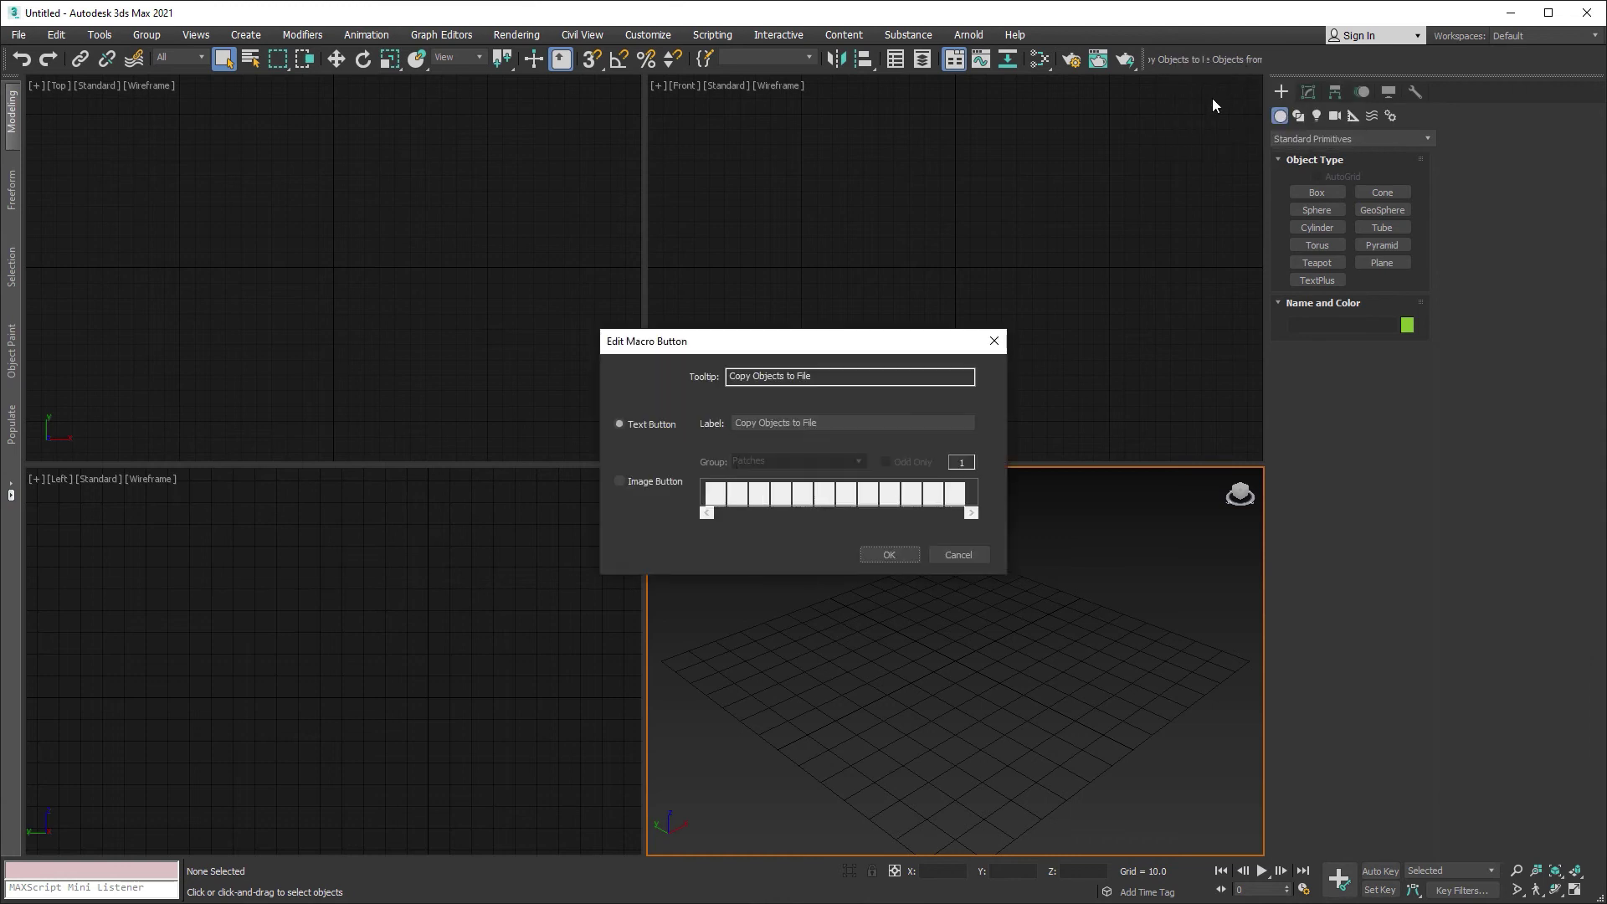
left_click(640, 484)
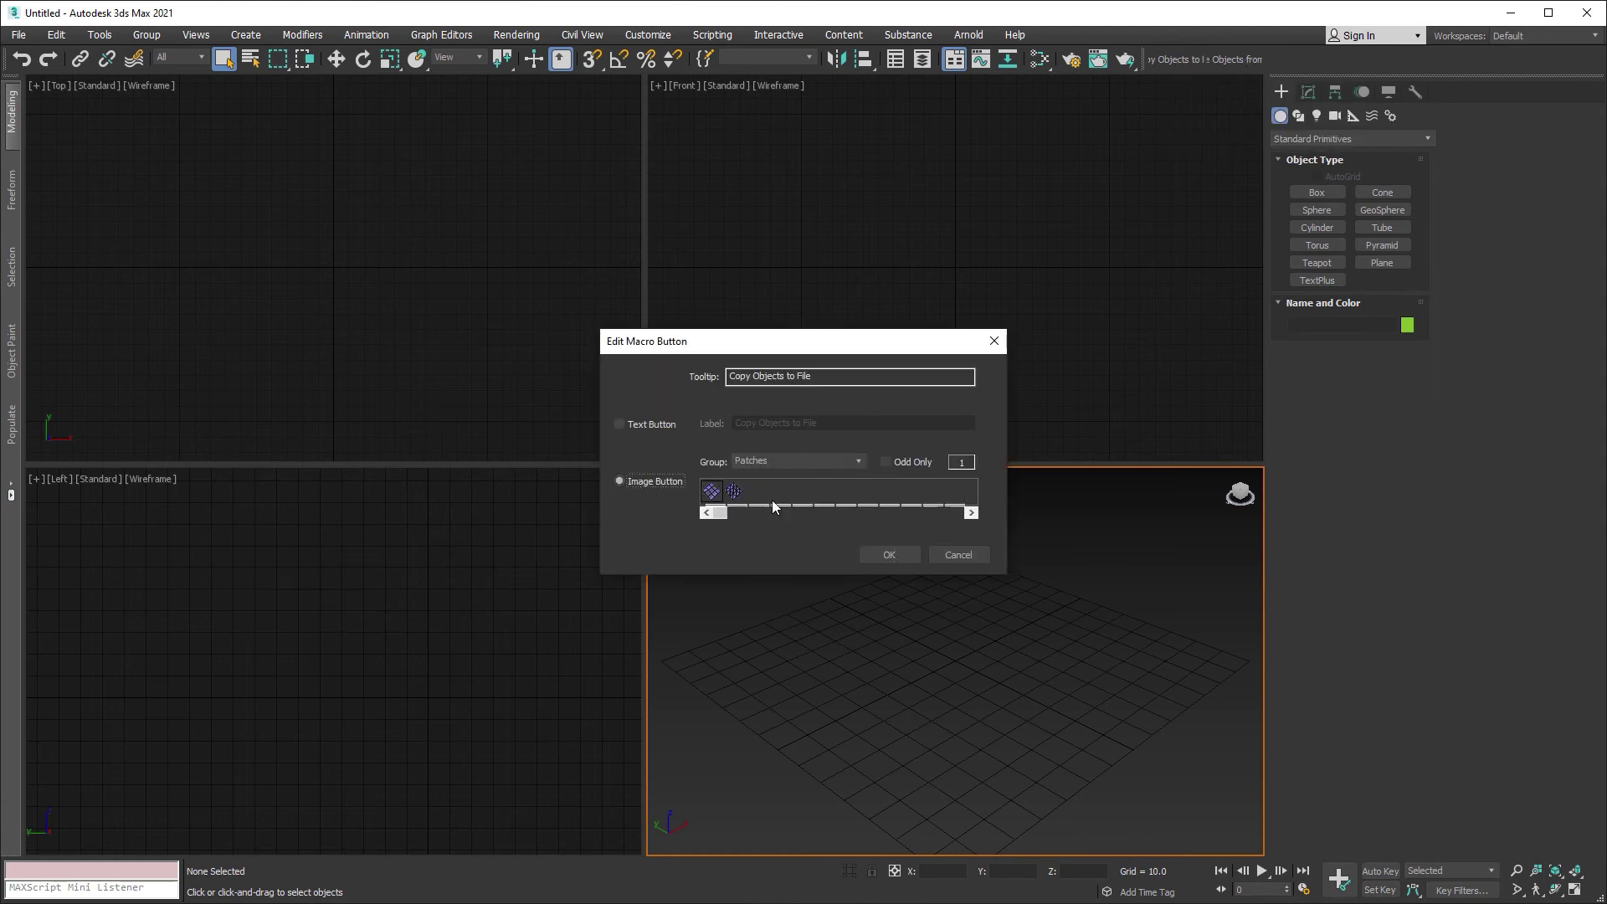
left_click(862, 463)
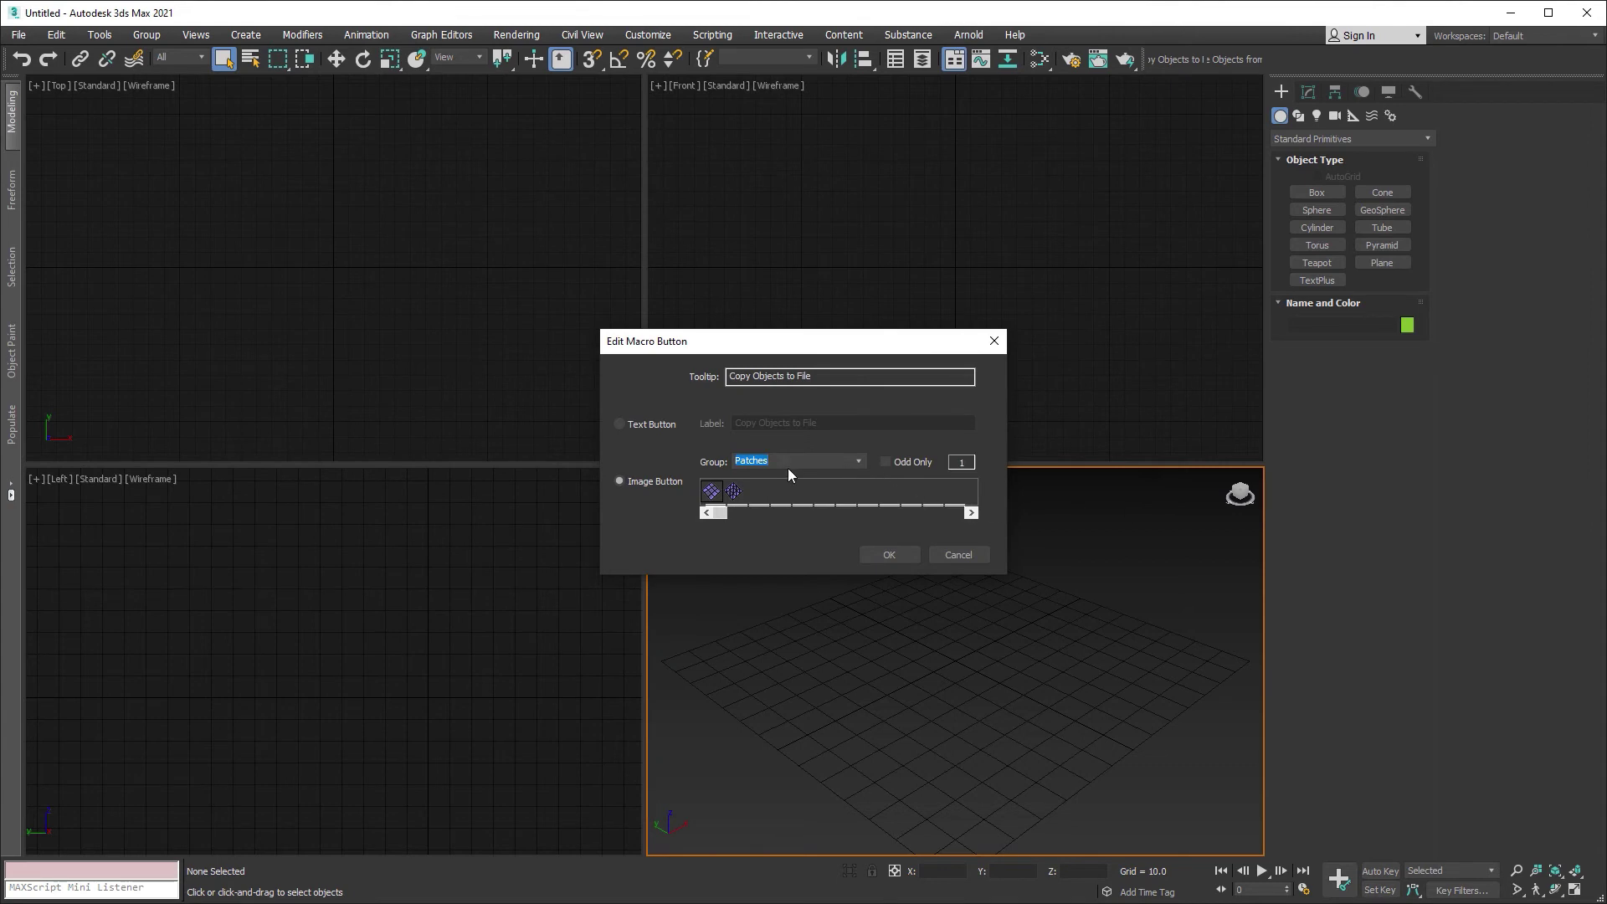
left_click(859, 461)
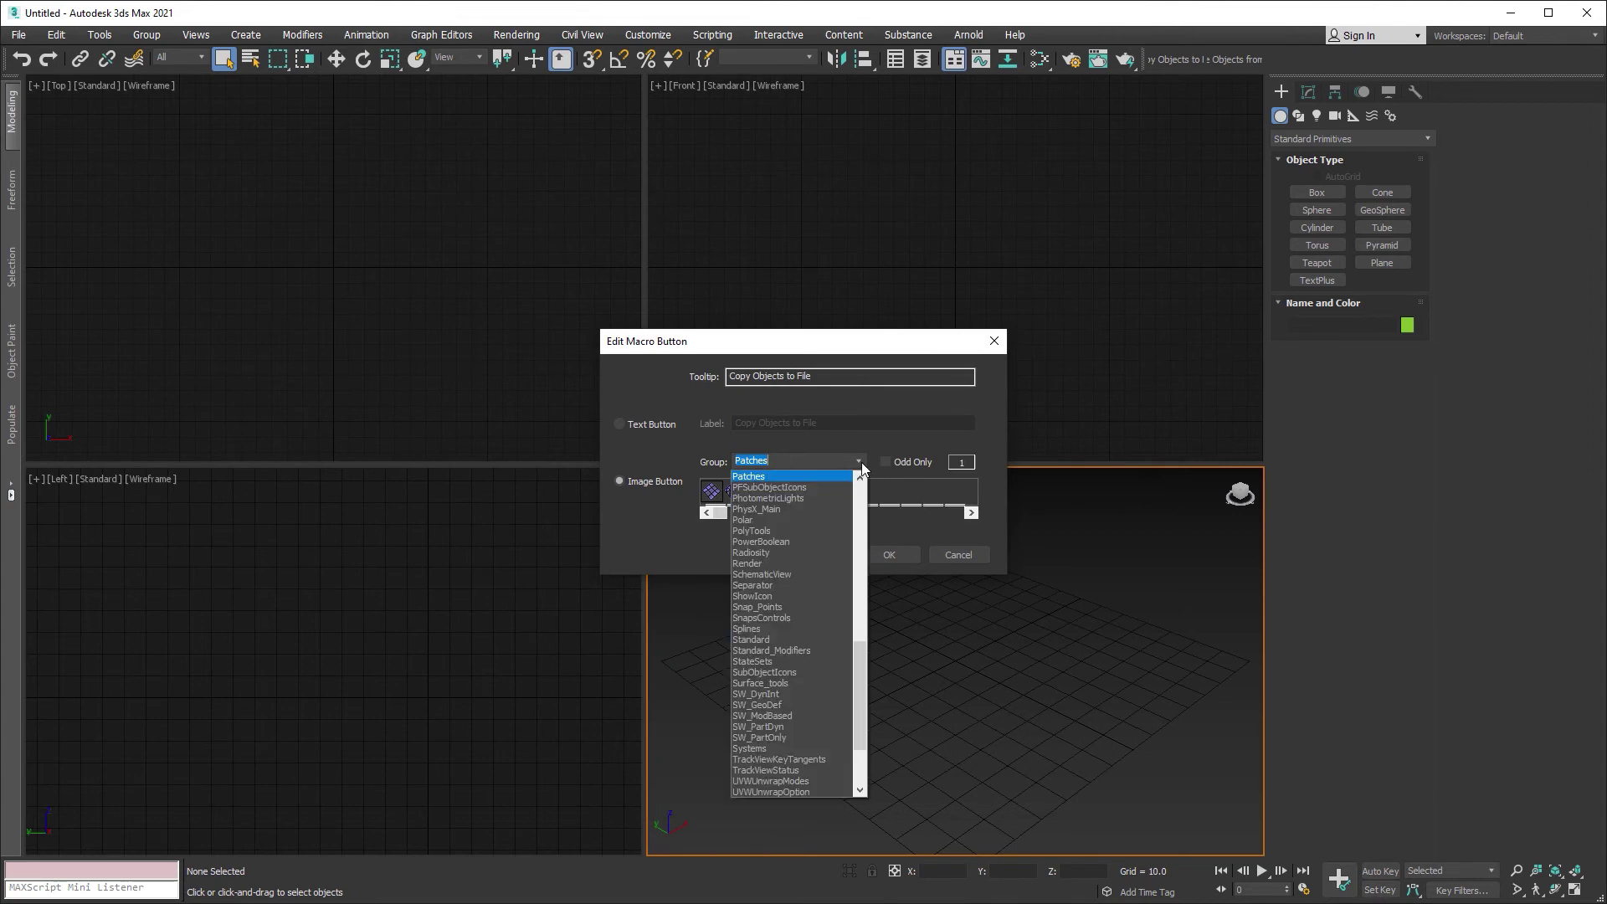
left_click_drag(861, 730, 868, 514)
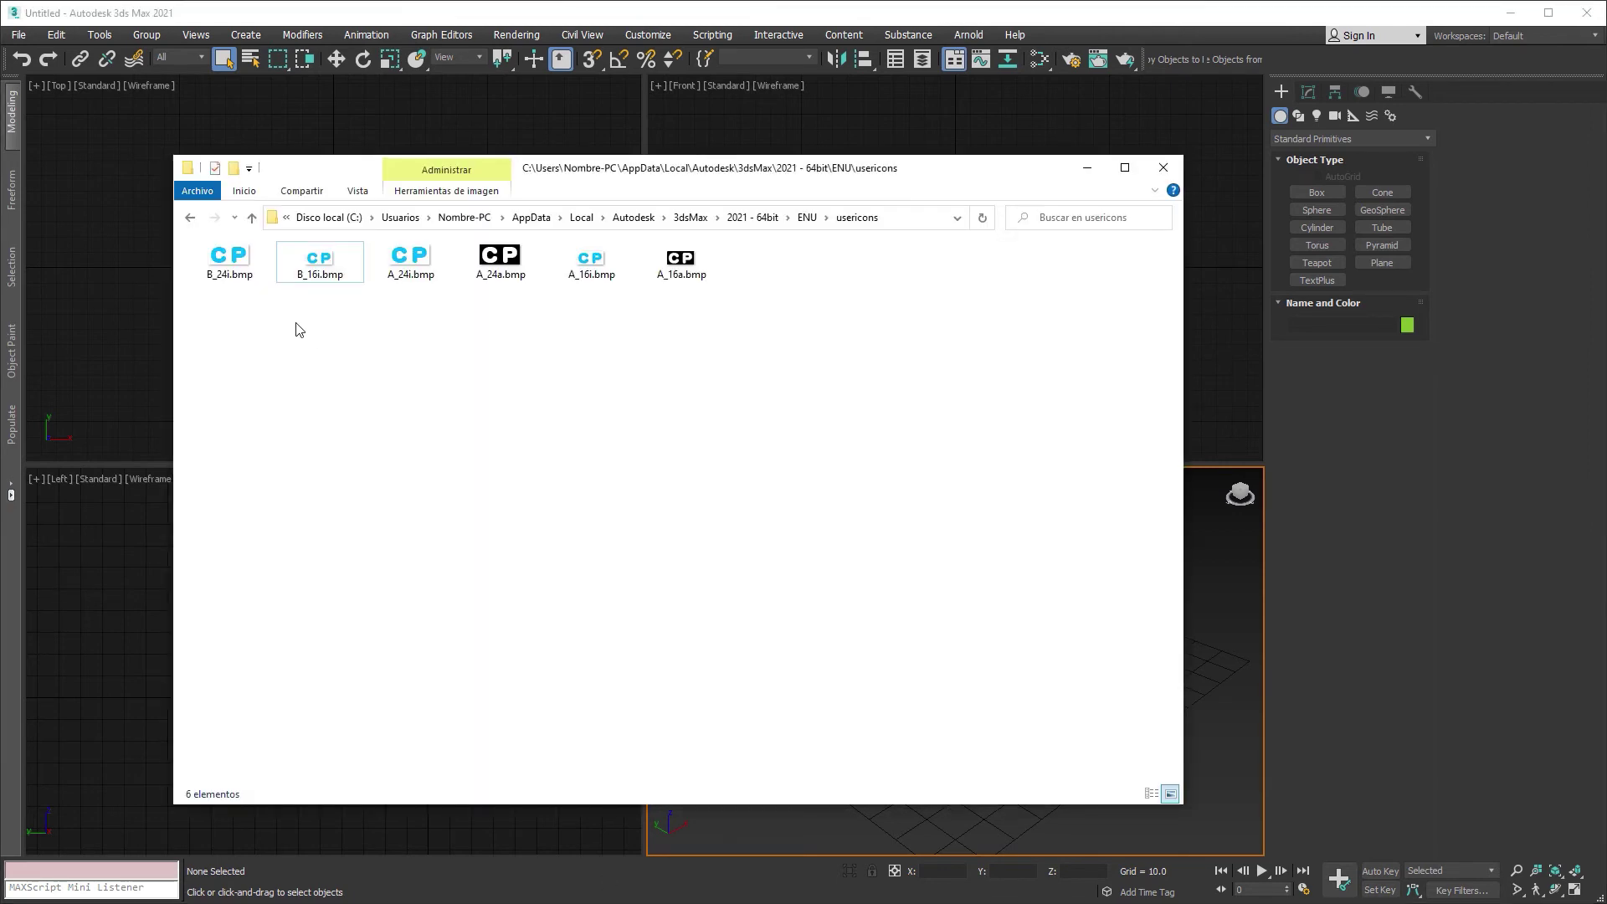
- Assign the C icon from icon group B to Copy Objects to File and confirm
left_click_drag(228, 317, 294, 278)
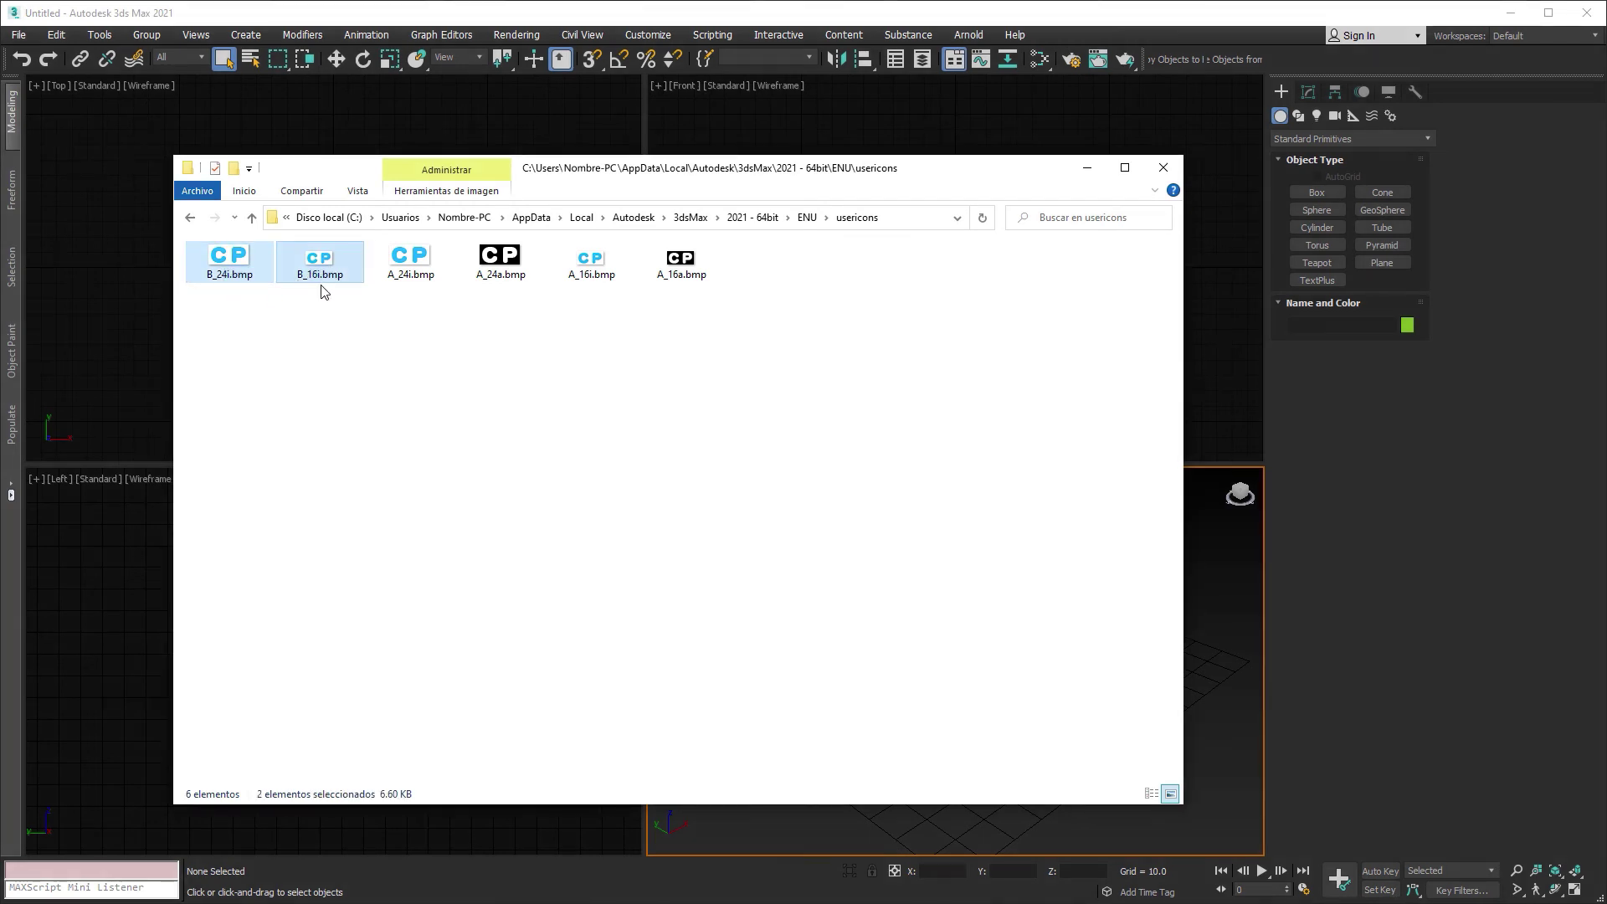
key("alt+Tab")
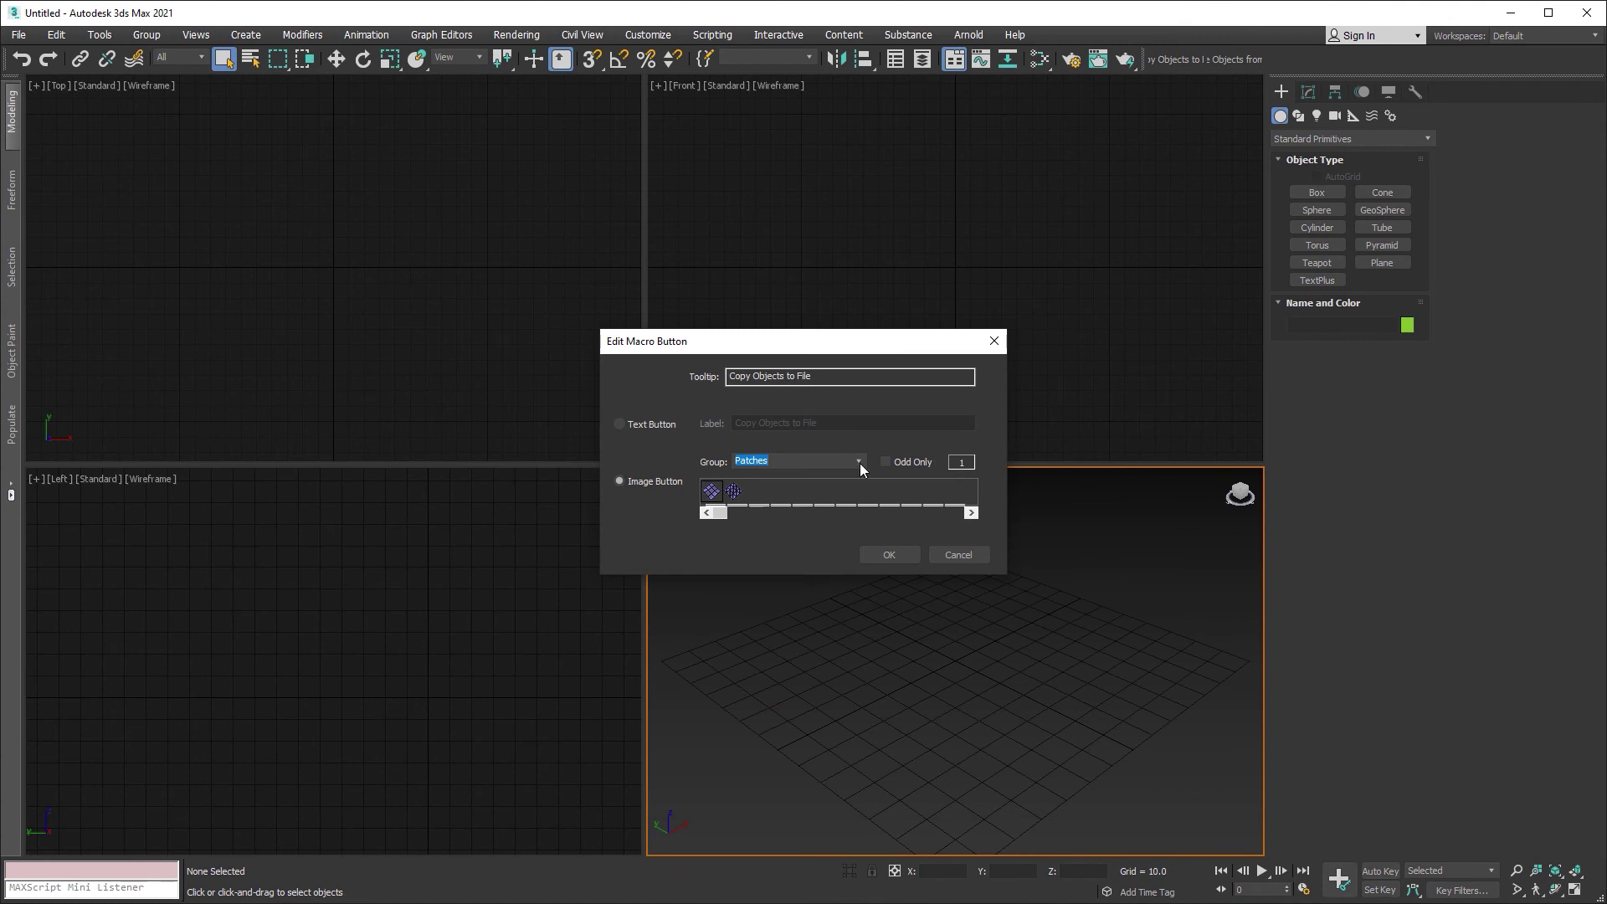
left_click(859, 462)
left_click_drag(867, 641, 862, 502)
left_click(837, 476)
left_click(735, 493)
left_click(860, 463)
left_click(747, 531)
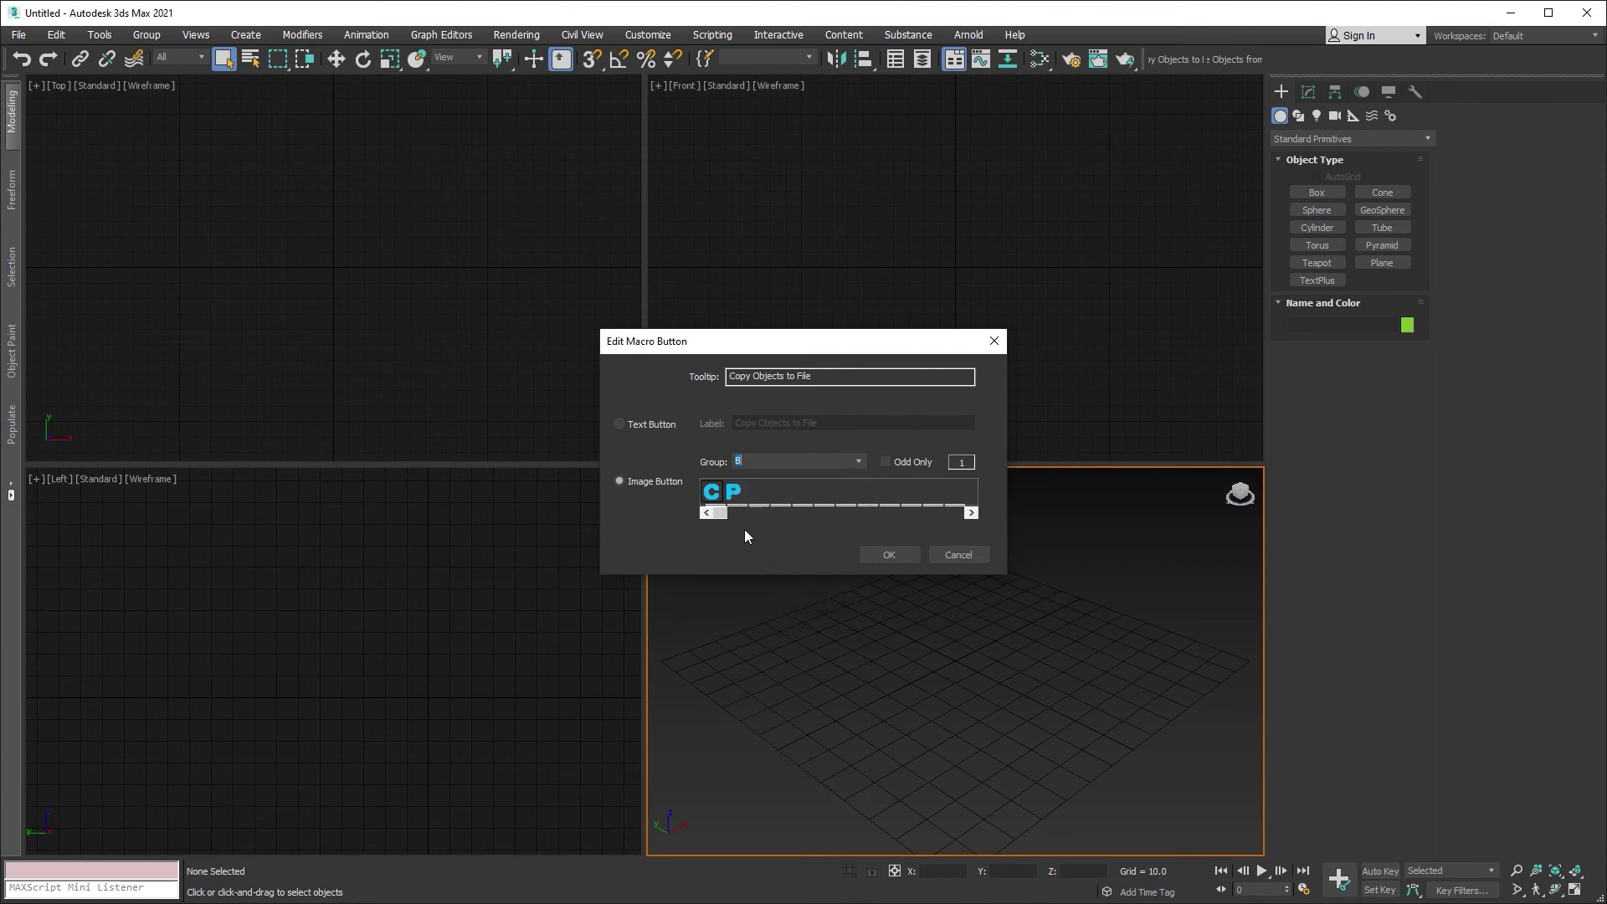
left_click(716, 496)
left_click(890, 556)
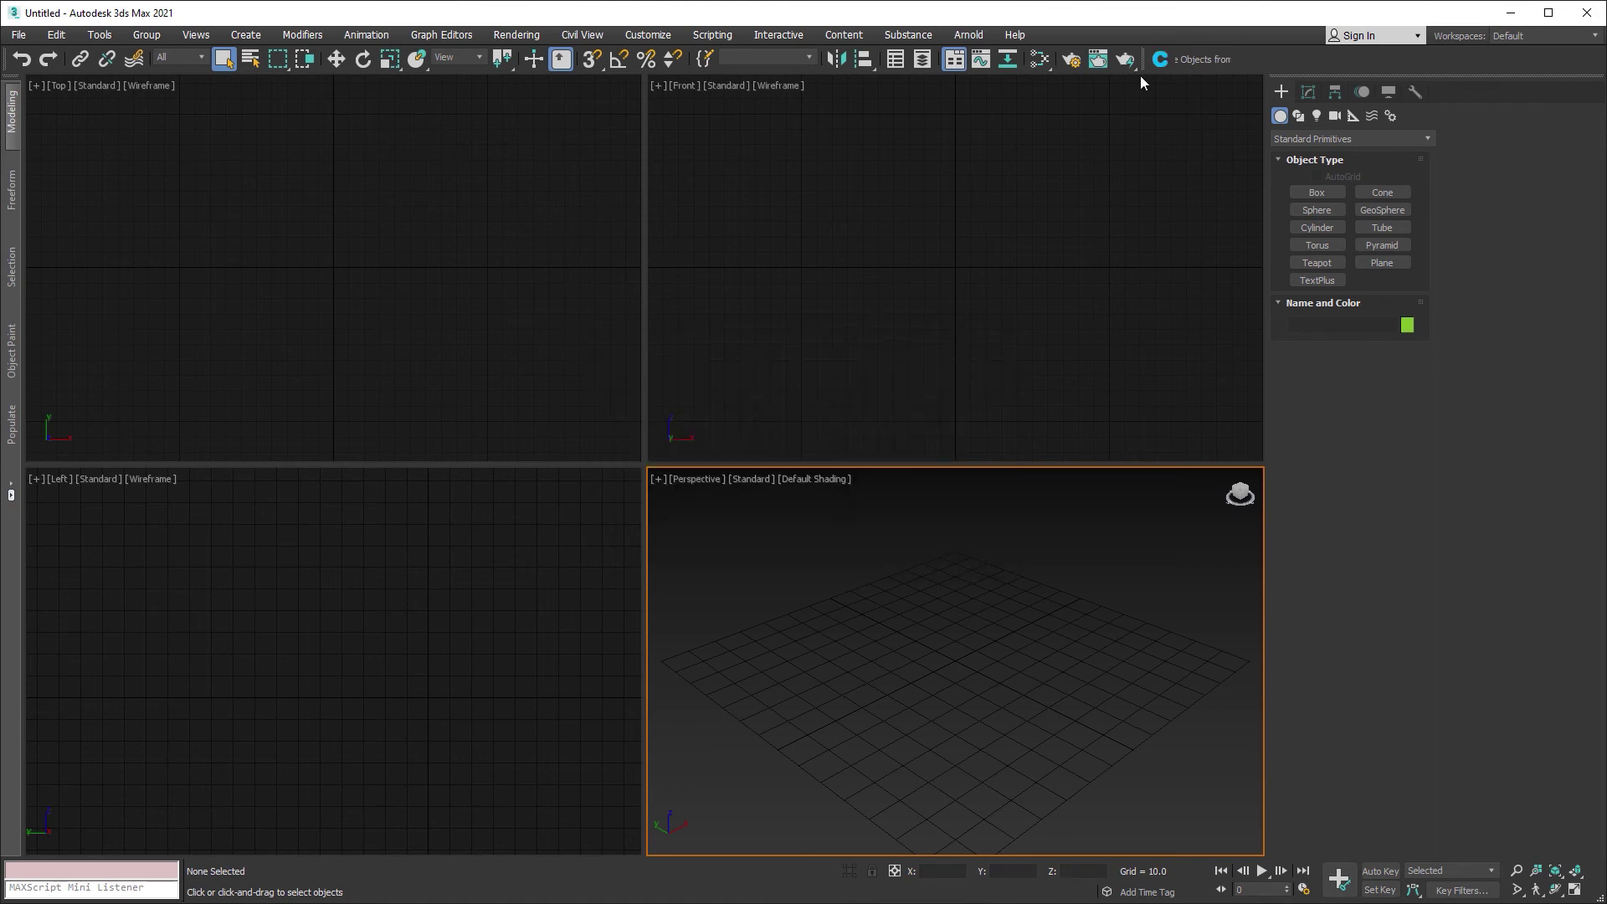
- Set Paste Objects from File to an Image Button using the P icon from group B
right_click(1203, 59)
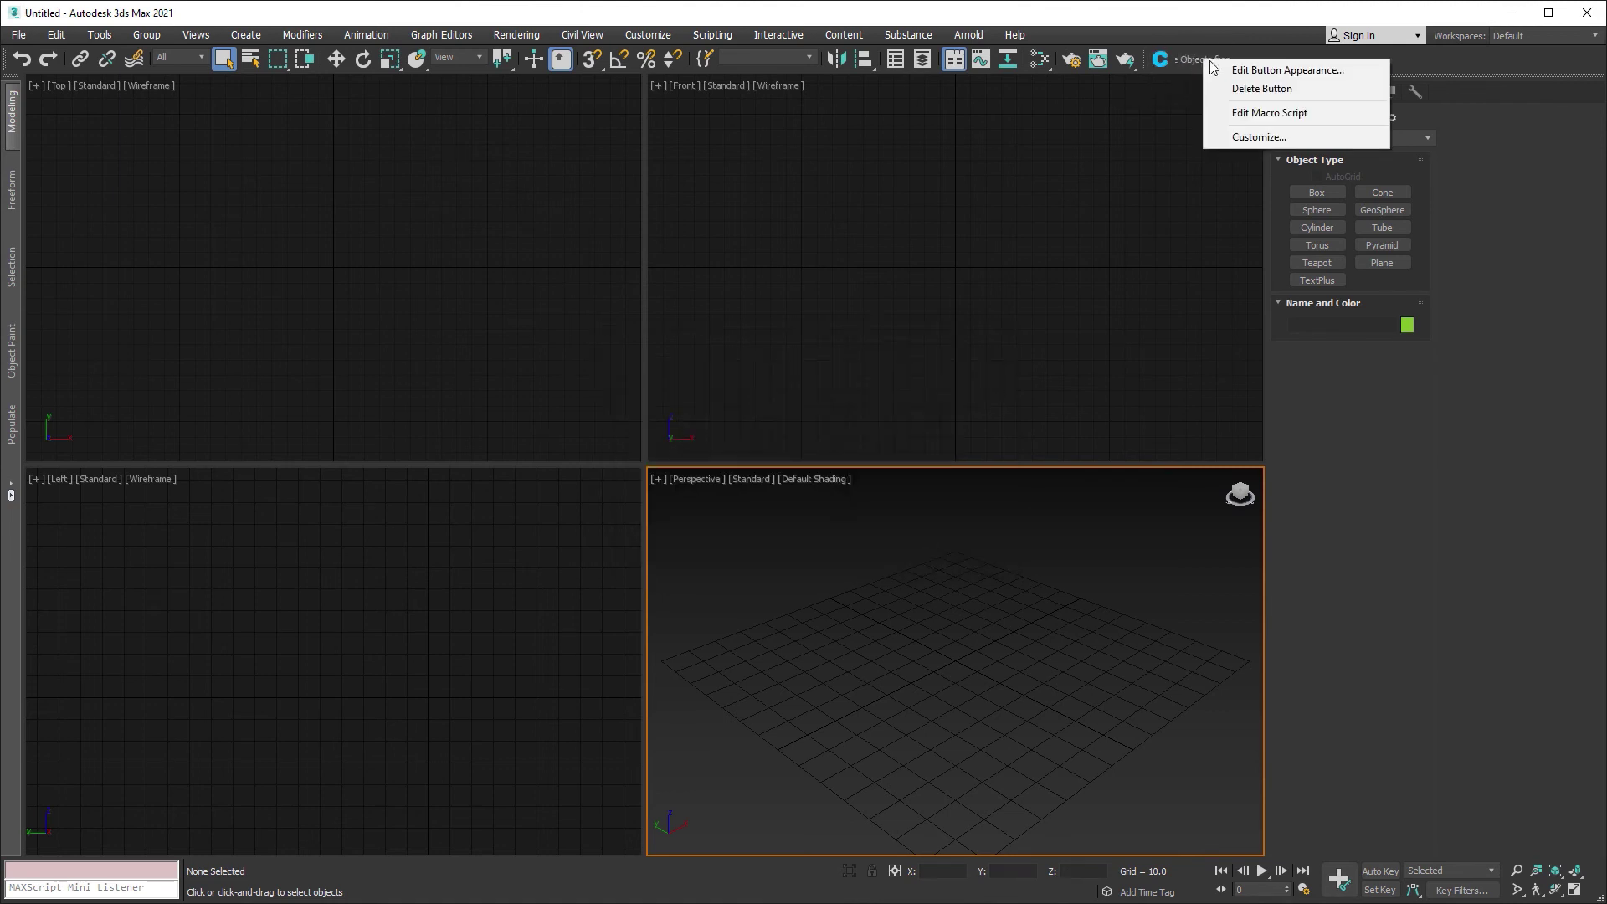
left_click(1223, 71)
left_click(621, 481)
left_click(858, 462)
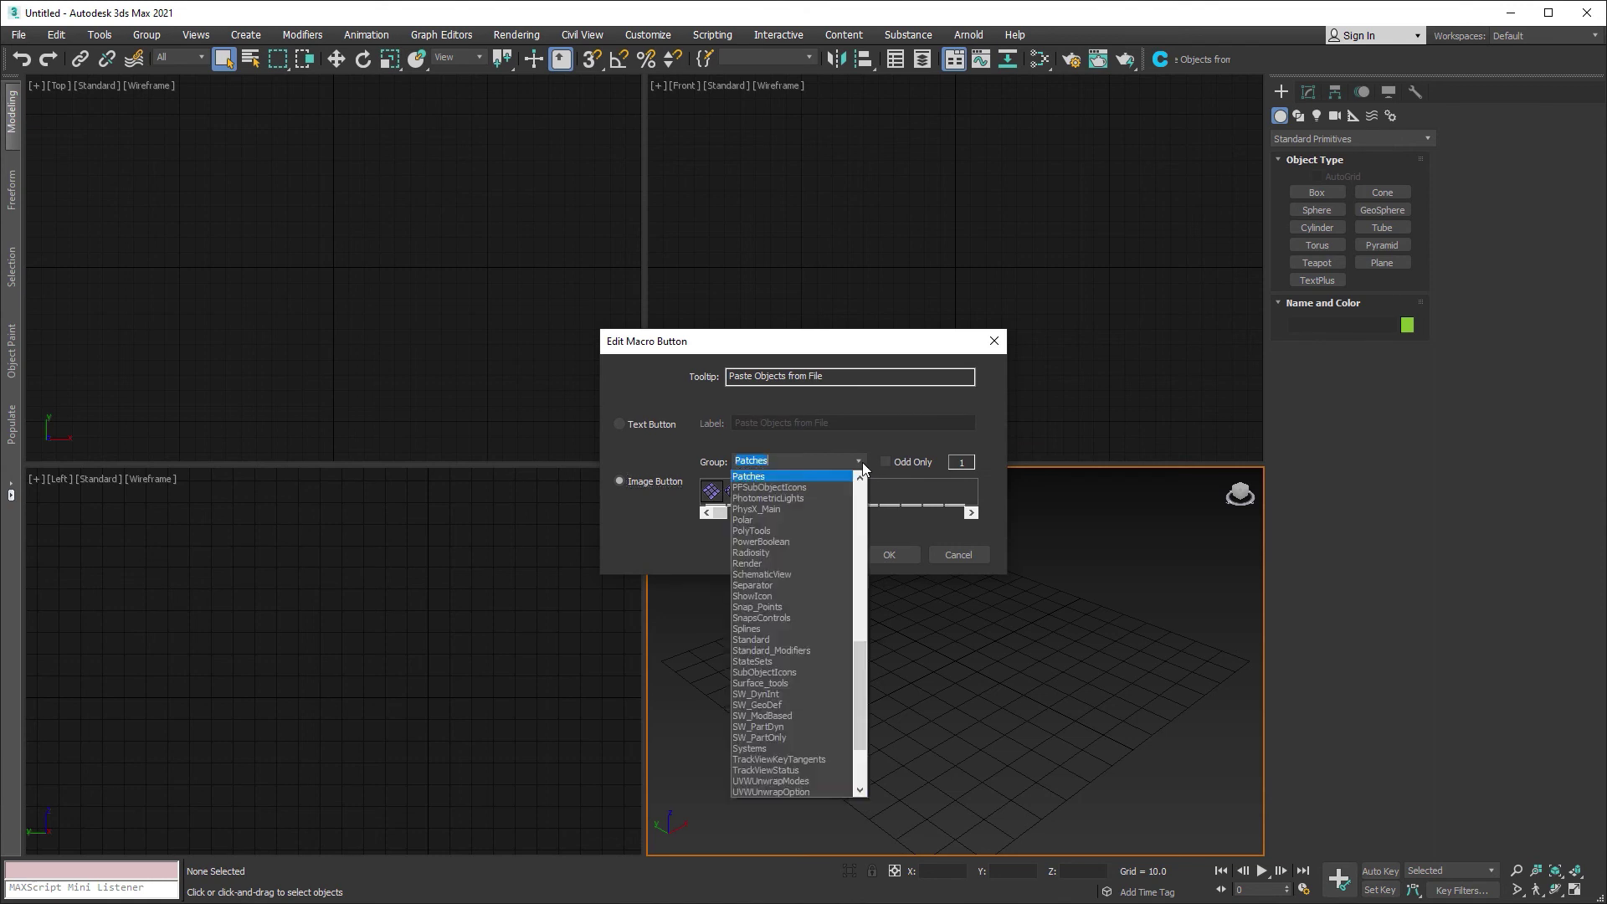
scroll(865, 519, "up", 10)
left_click(747, 531)
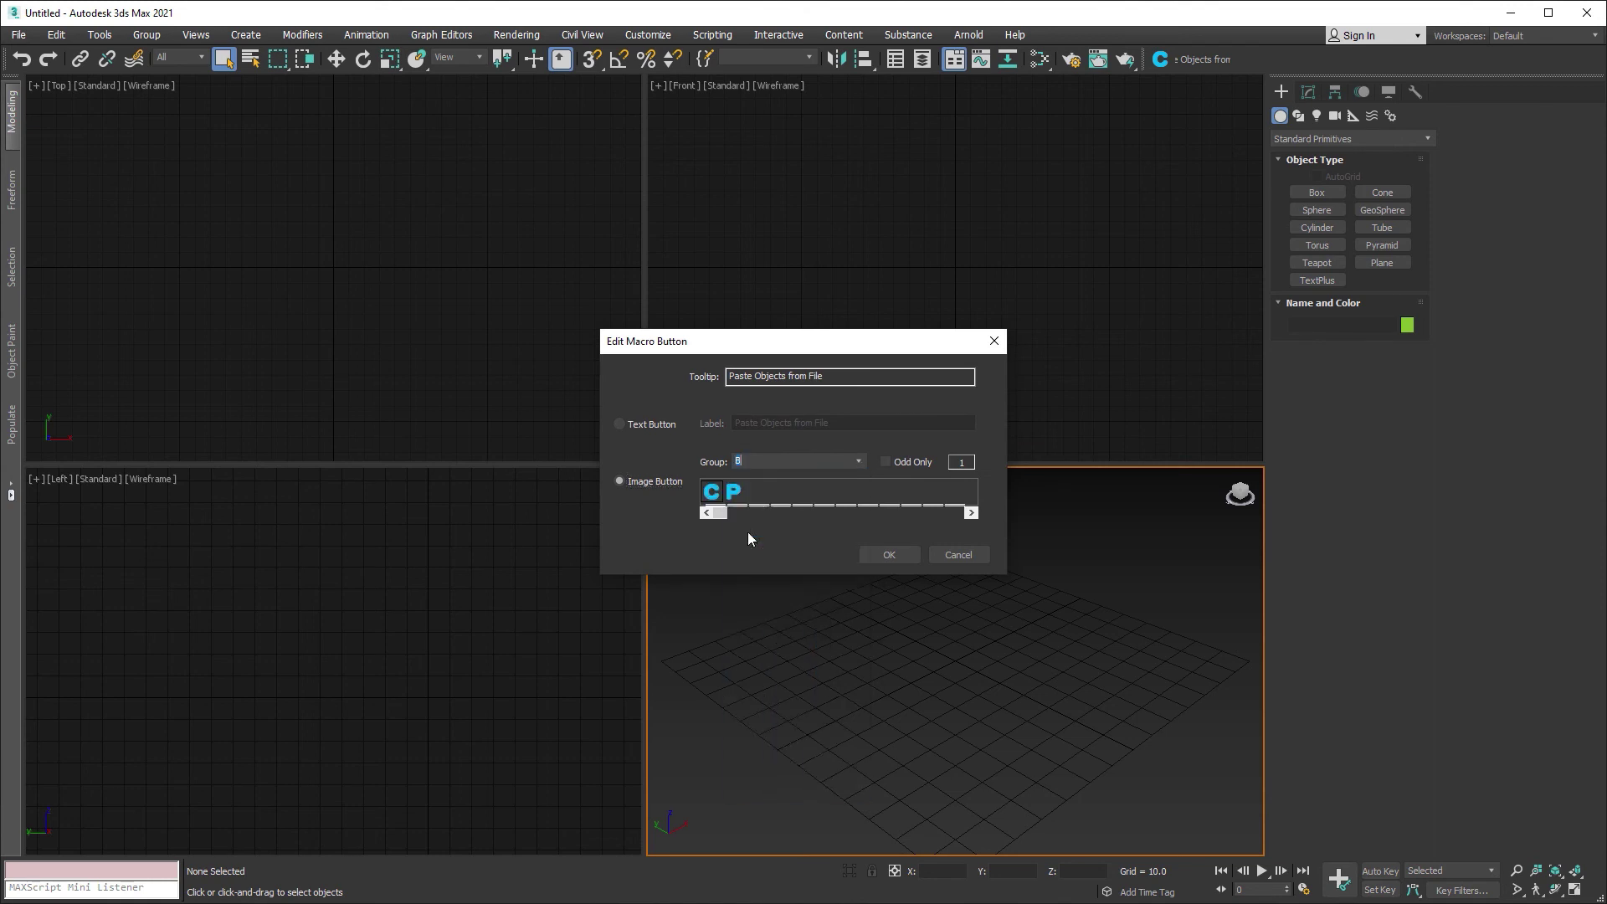
left_click(733, 492)
left_click(901, 555)
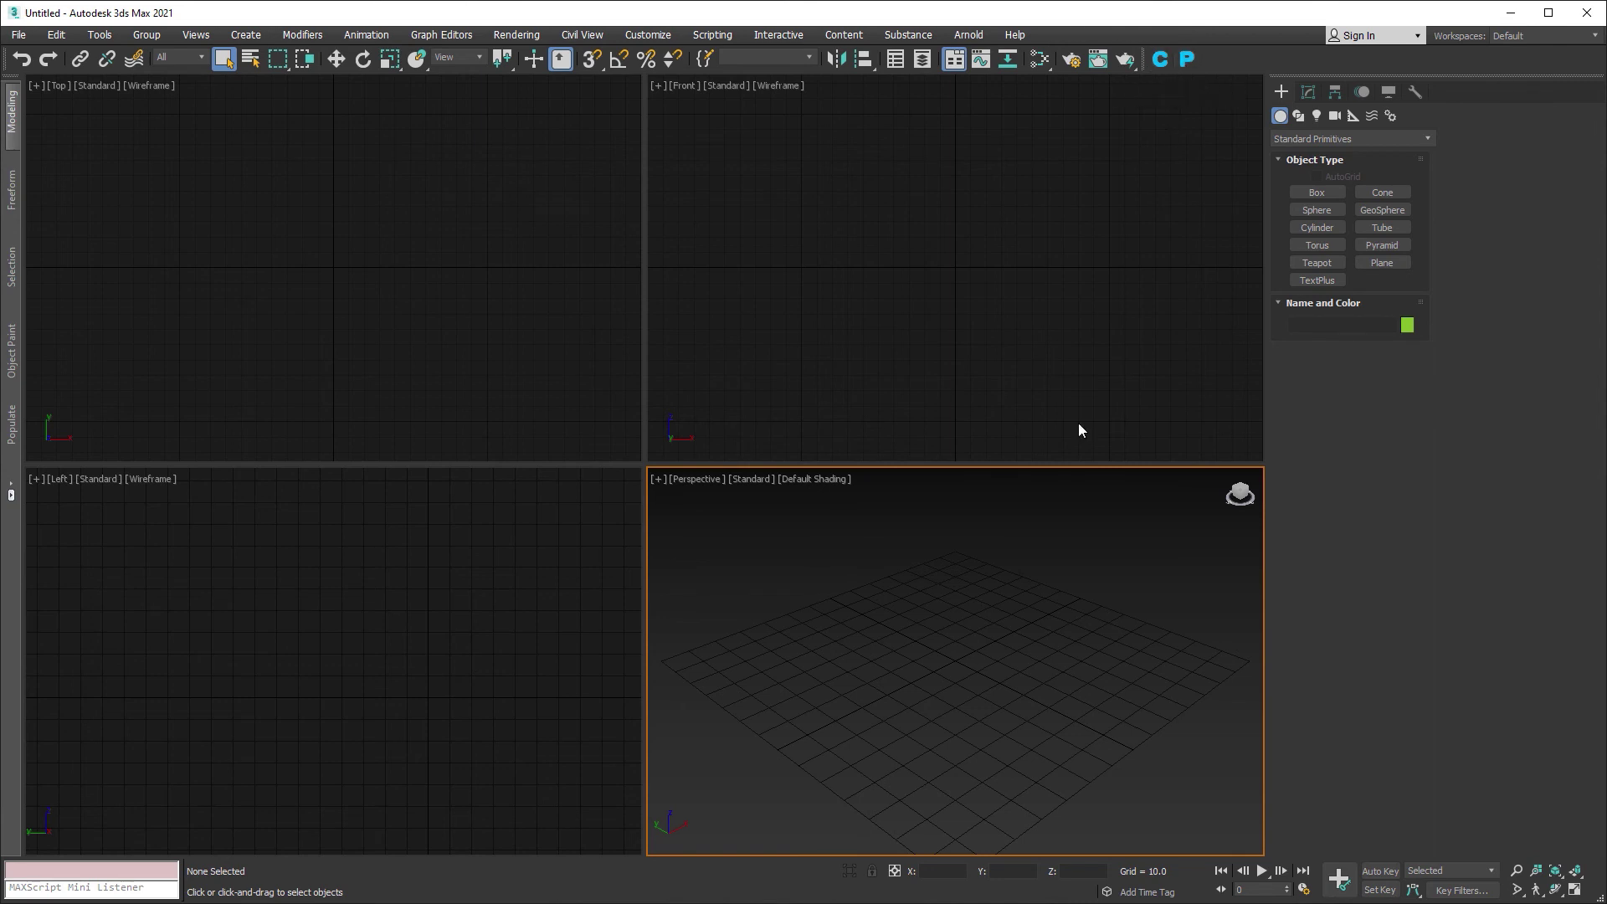
- After checking the B_24i and B_16i file sizes, delete the A_24i, A_24a, A_16i and A_16a bitmaps
key("alt+Tab")
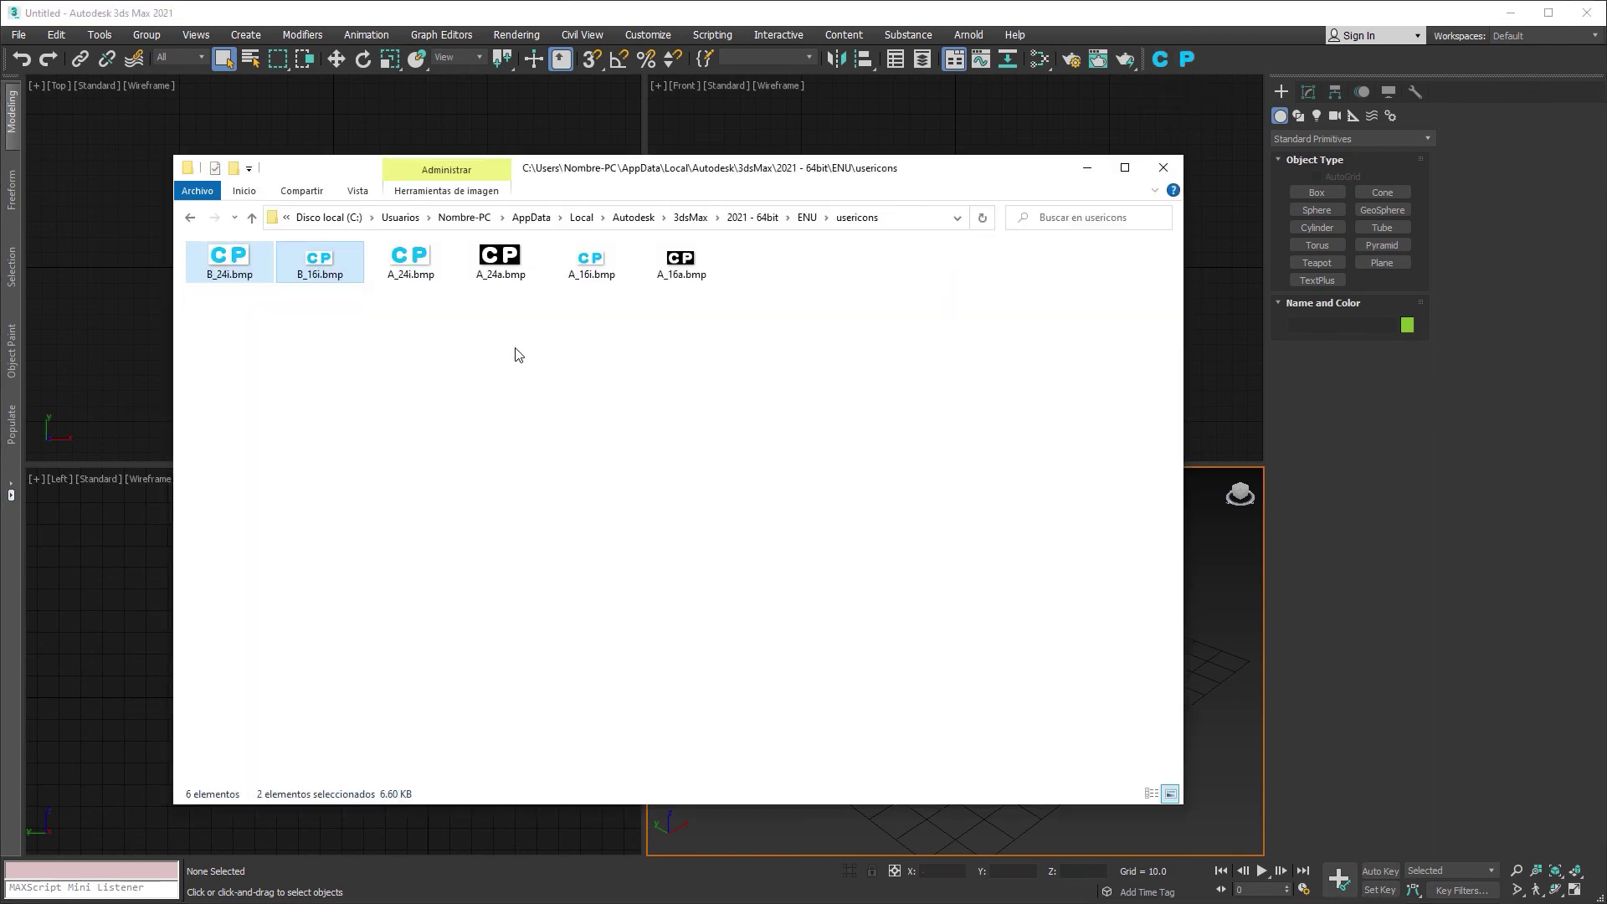
left_click_drag(402, 342, 705, 265)
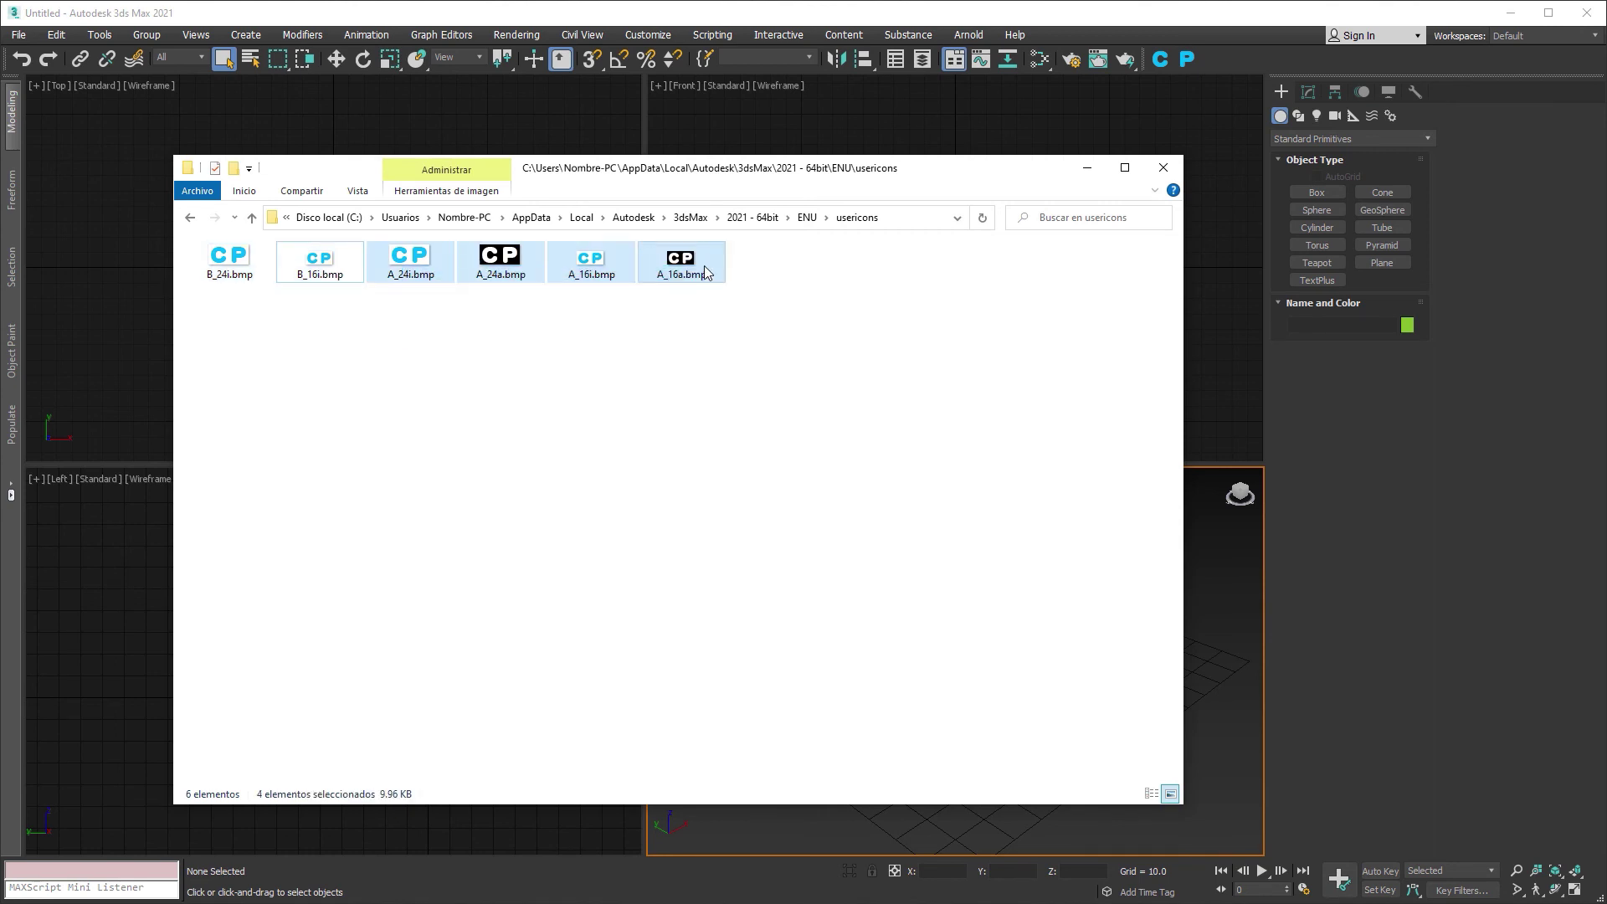
left_click(416, 329)
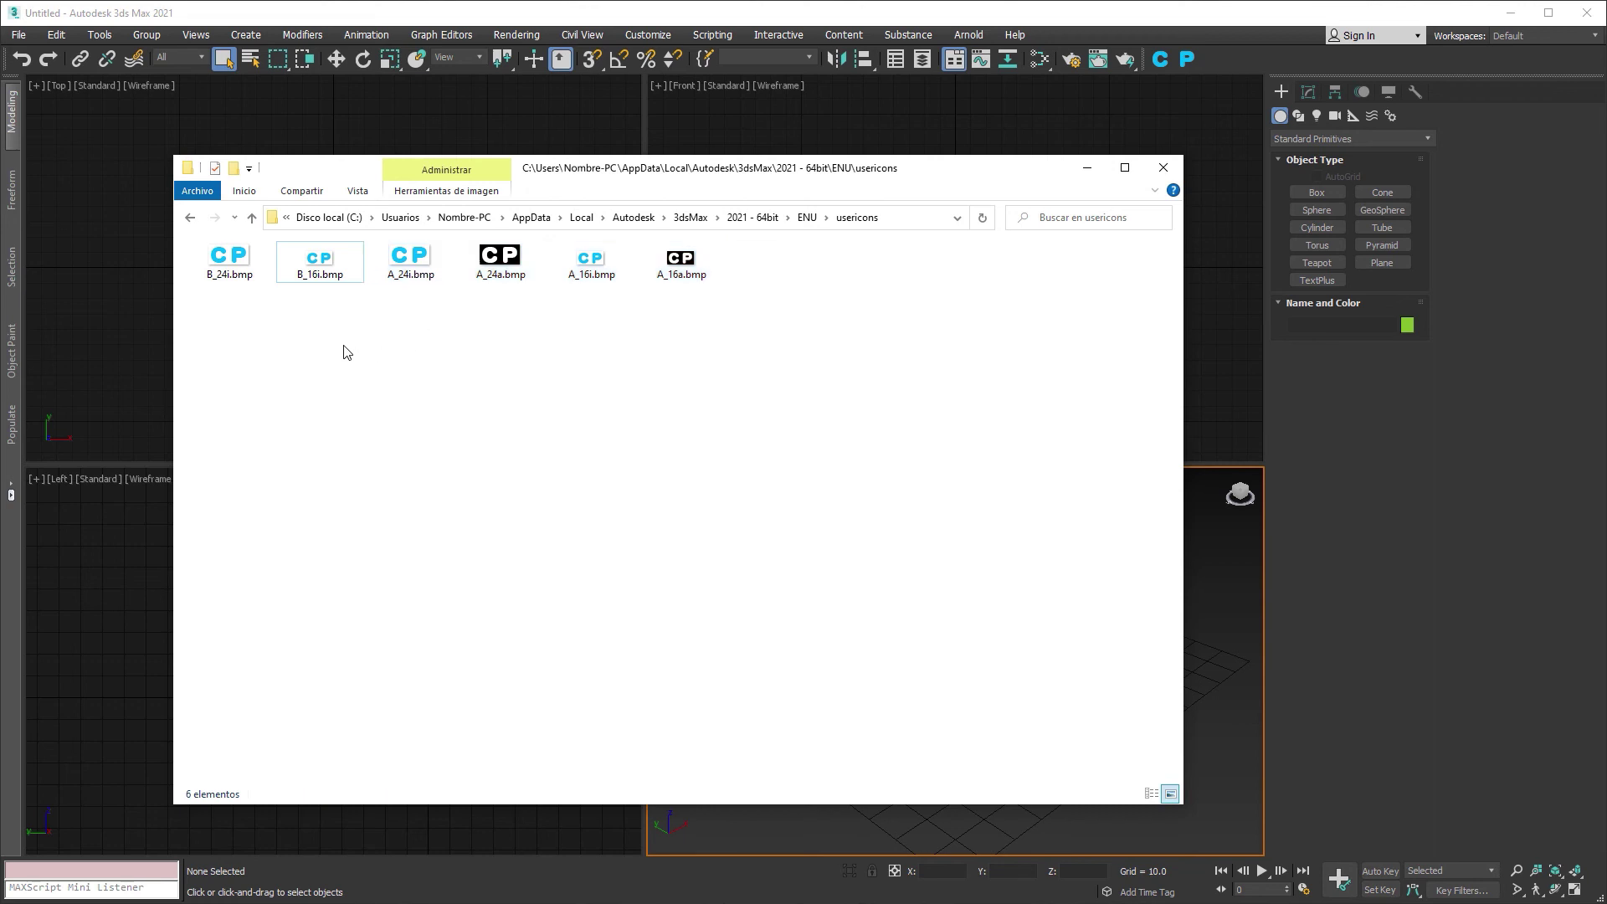
left_click(234, 270)
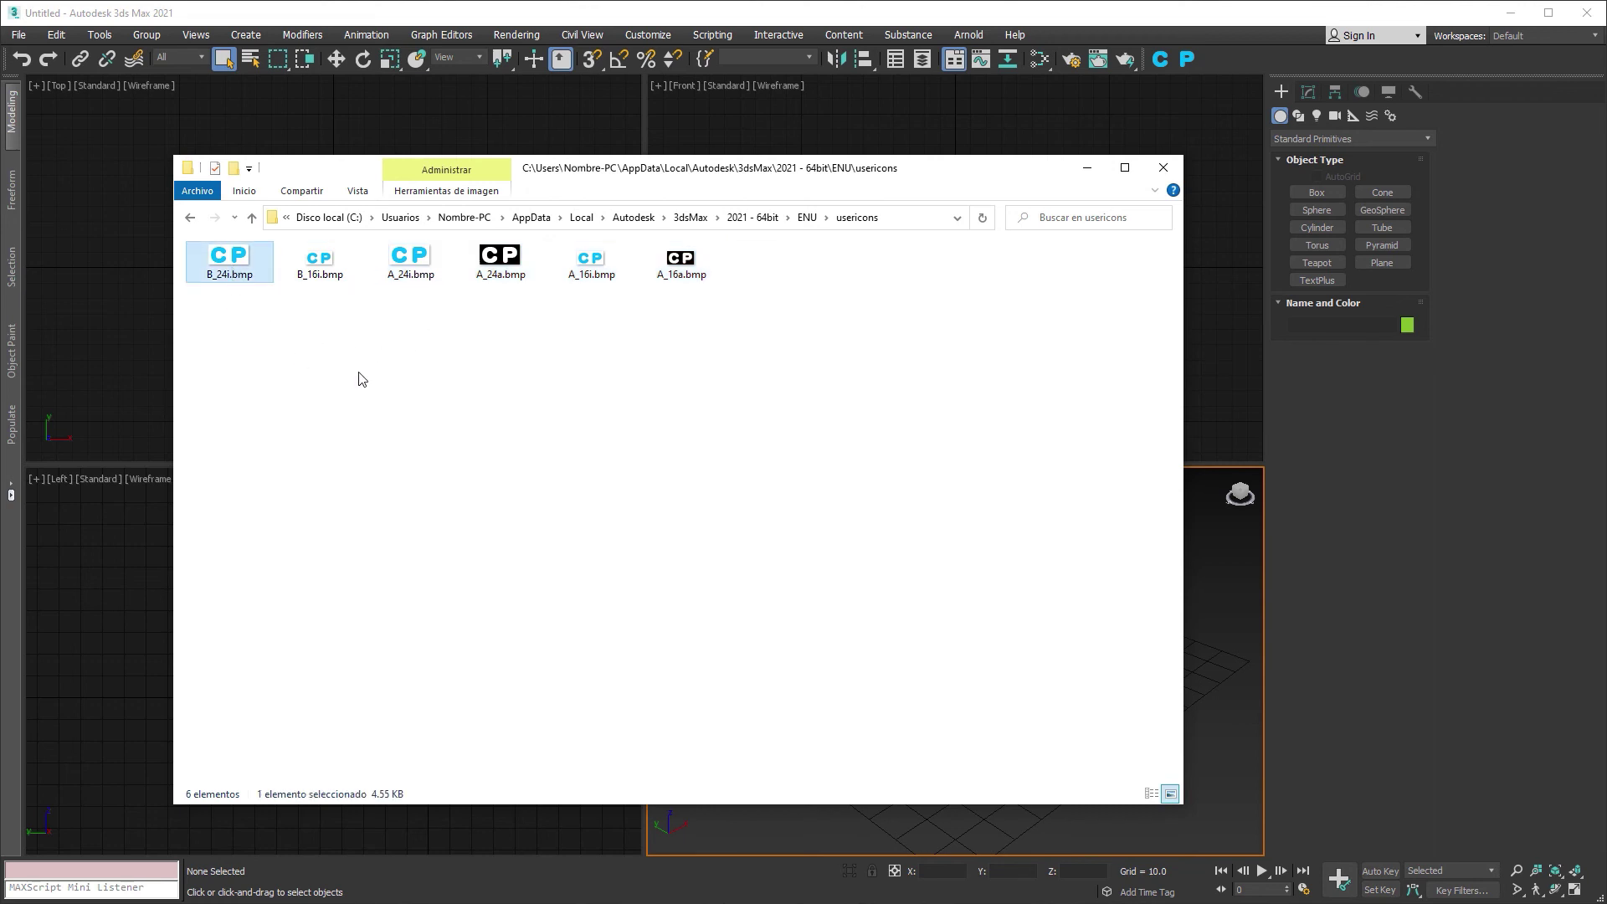
left_click(334, 279)
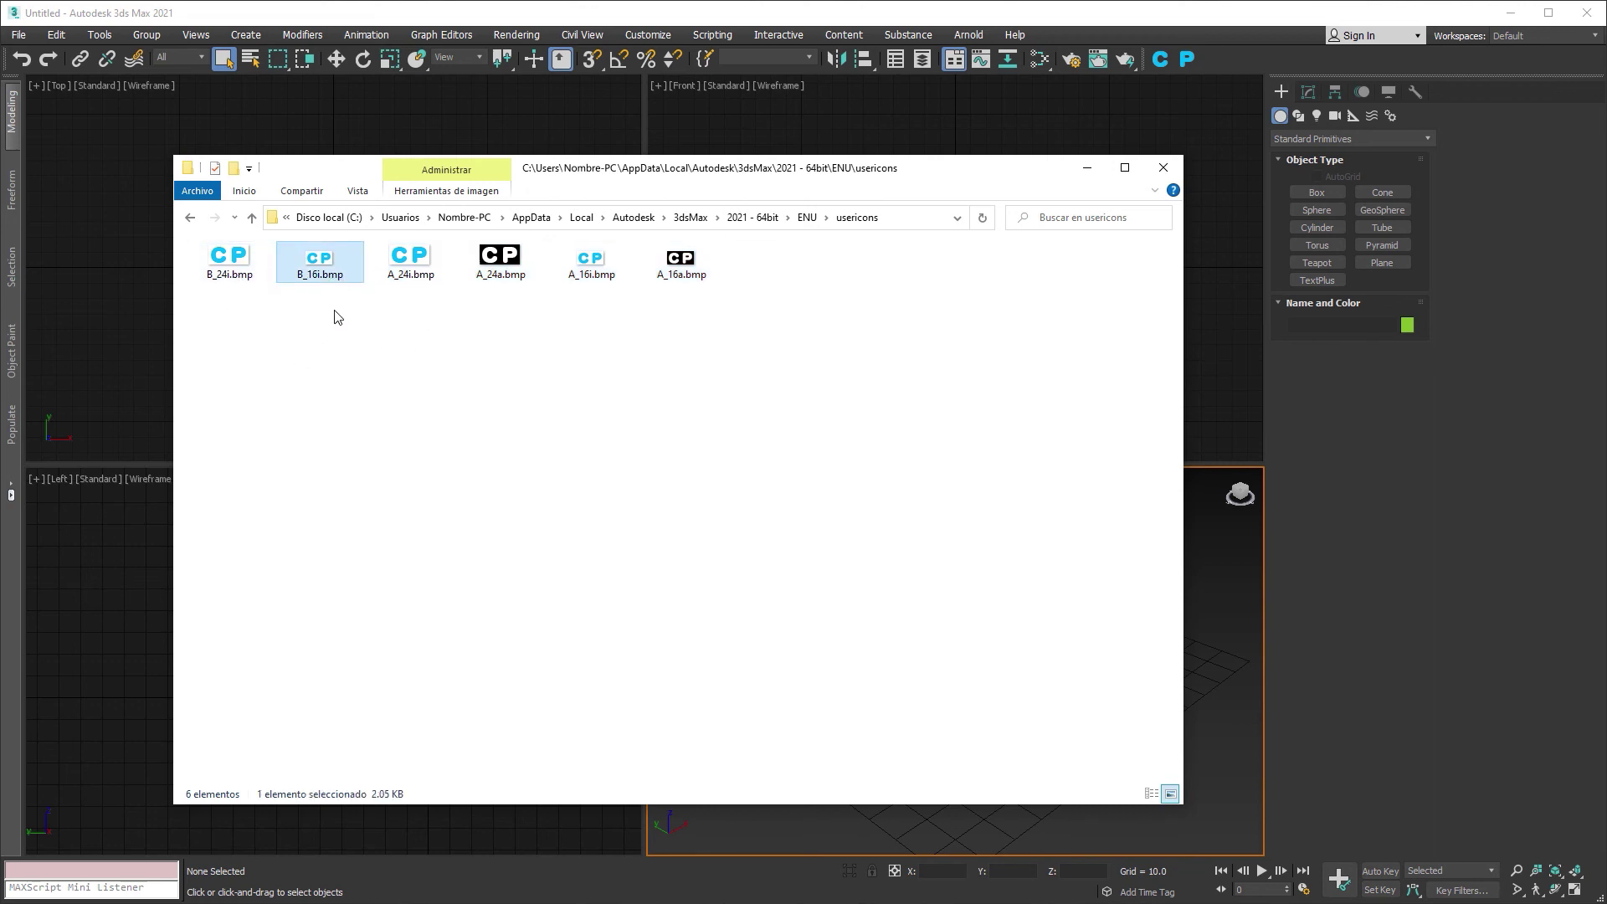
left_click_drag(401, 311, 702, 263)
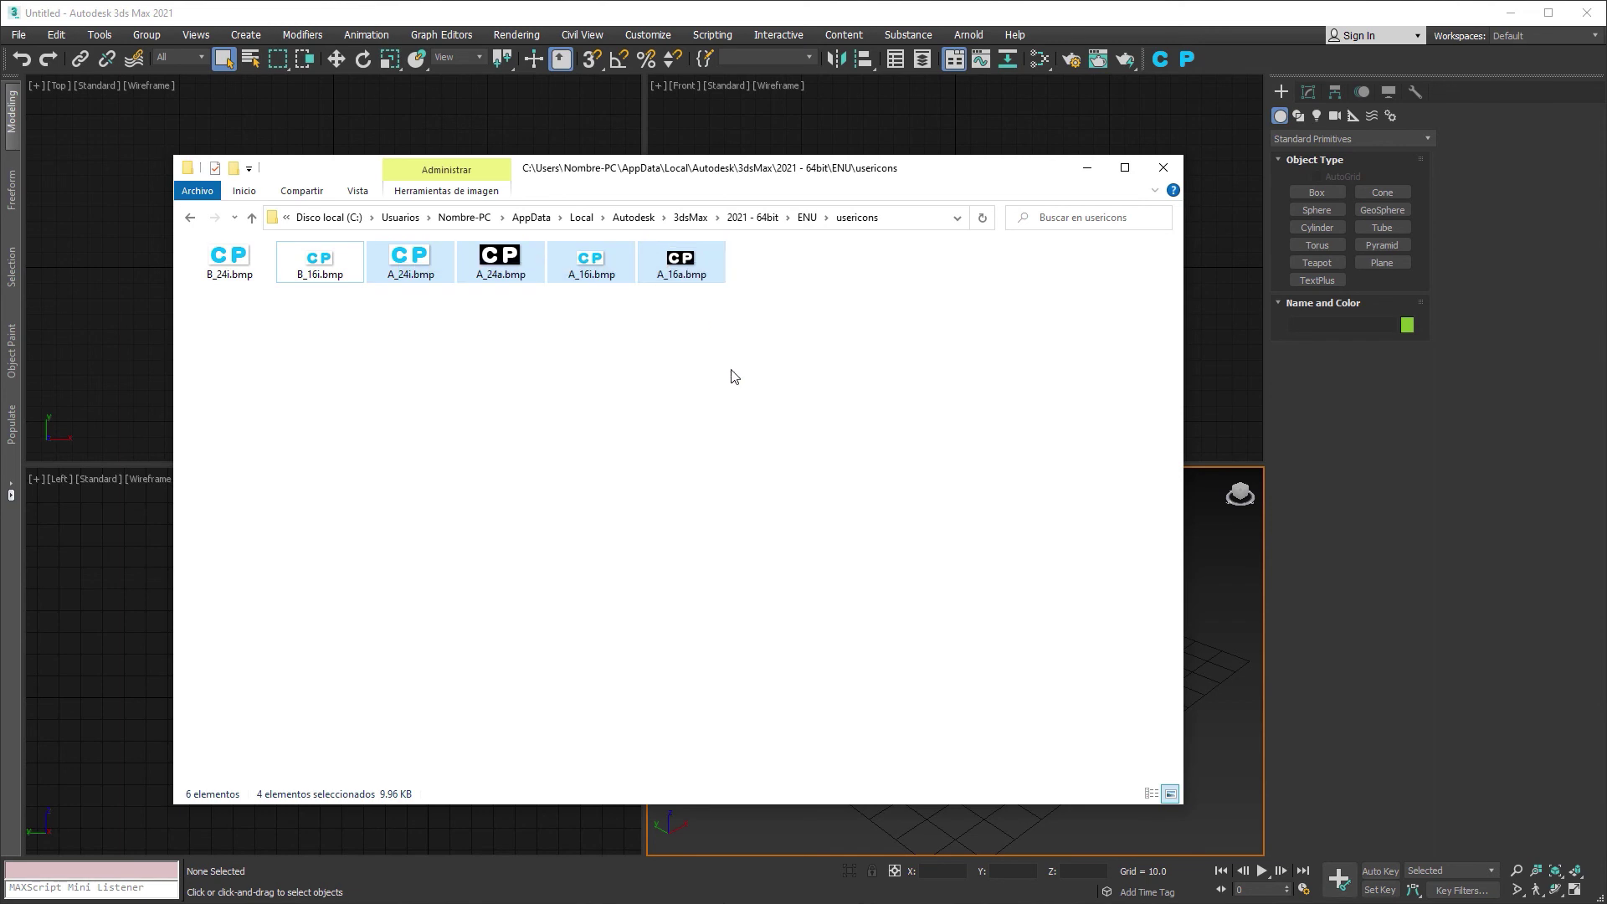
key("Delete")
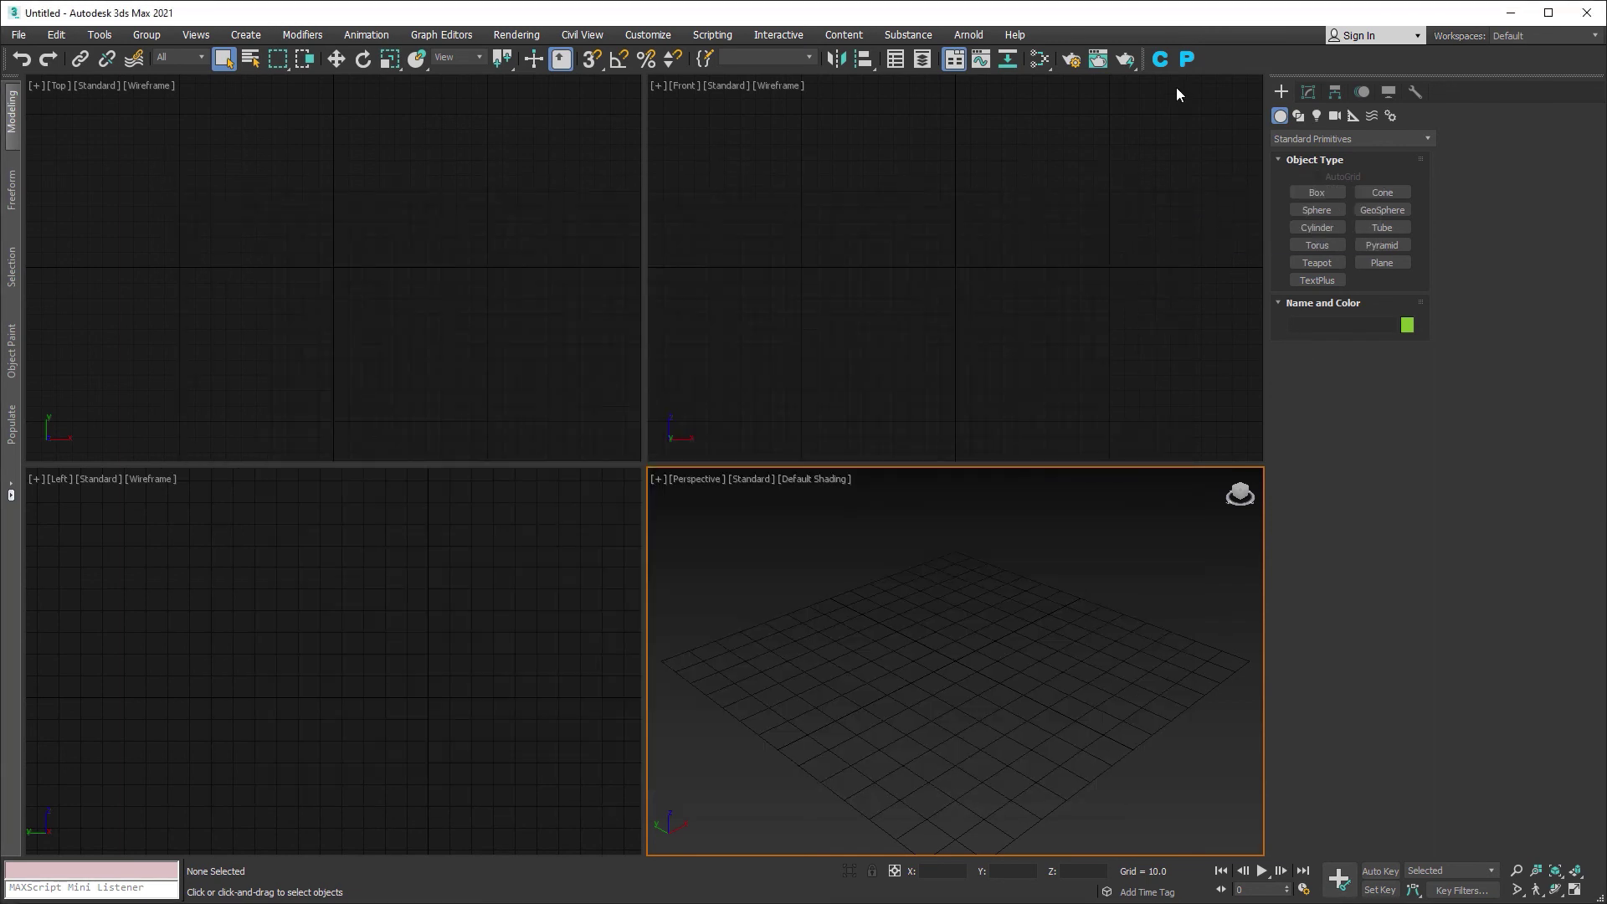
right_click(1160, 60)
left_click(1183, 72)
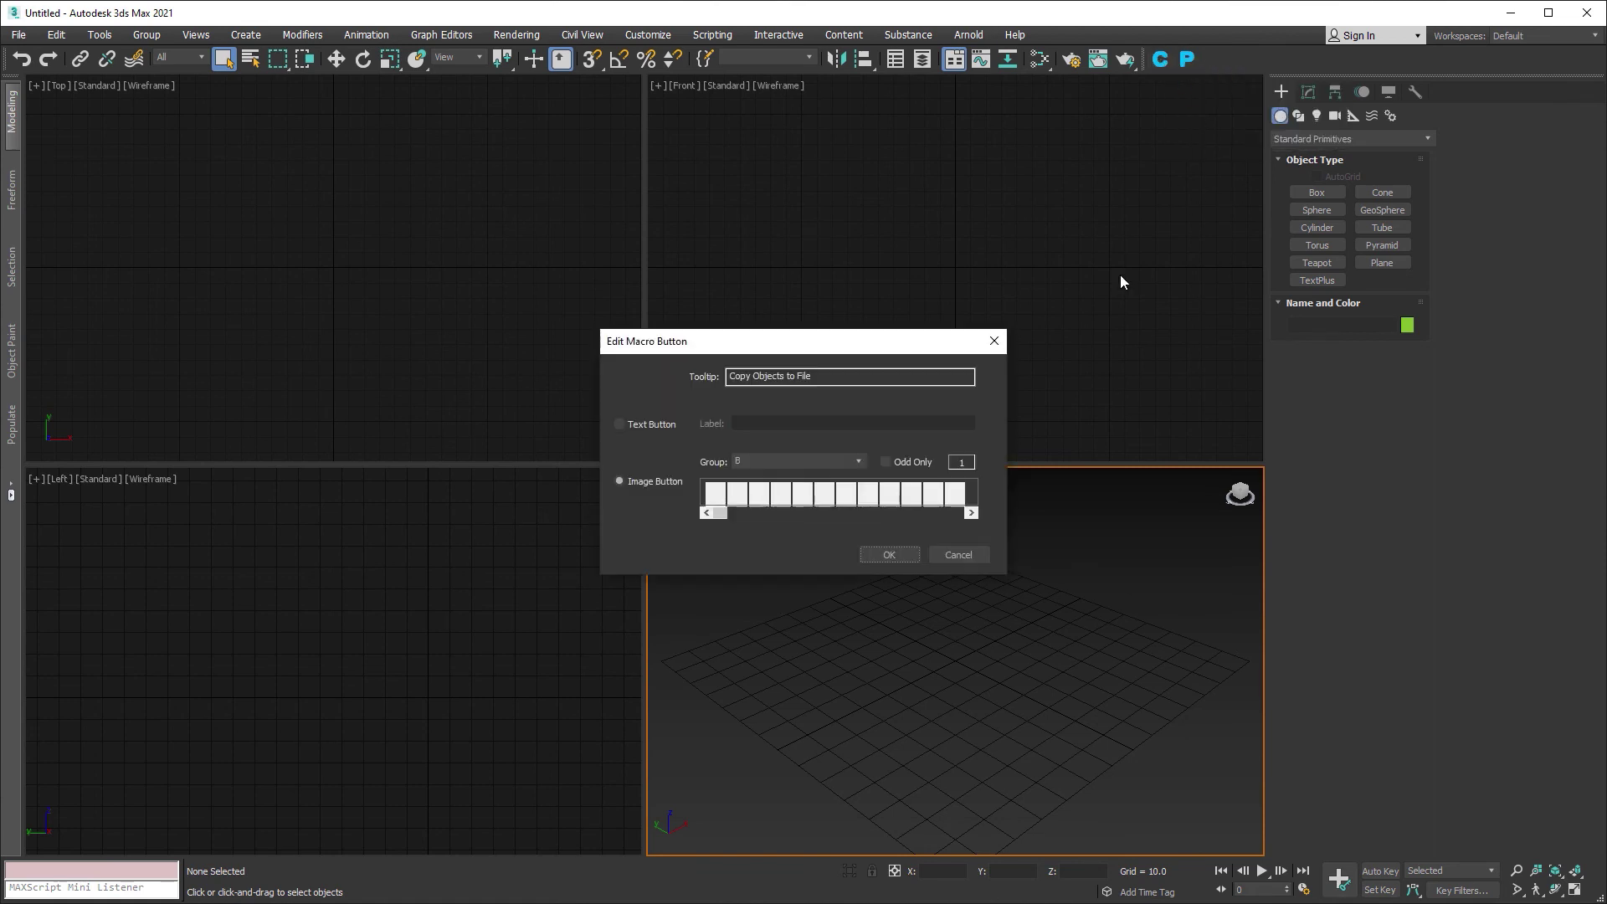
left_click(861, 463)
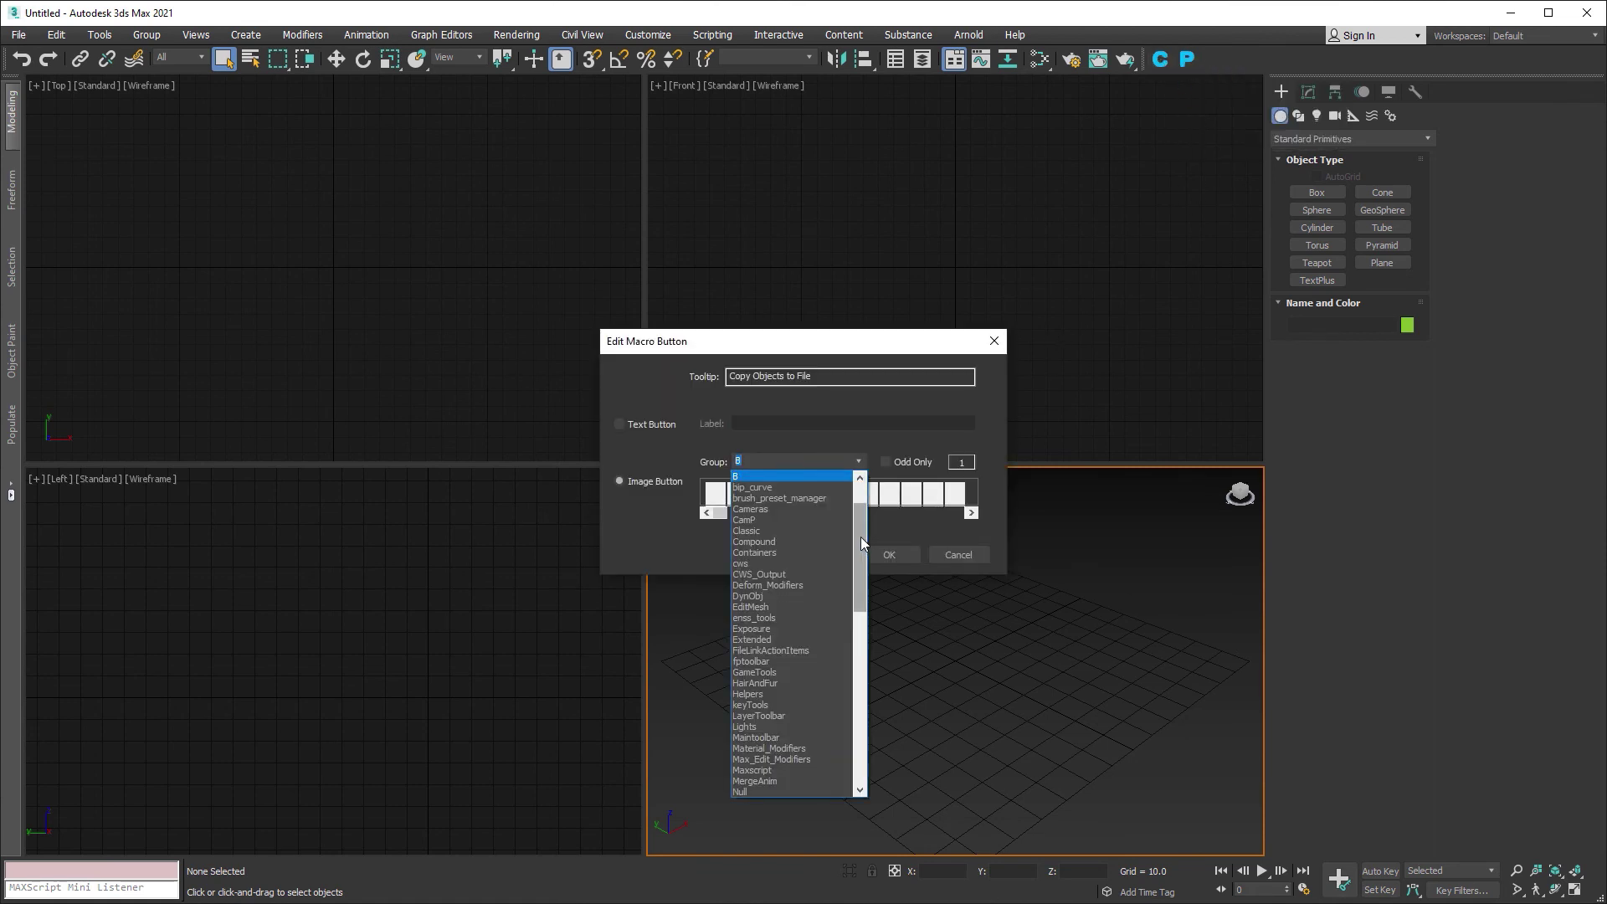
left_click(668, 534)
left_click(954, 560)
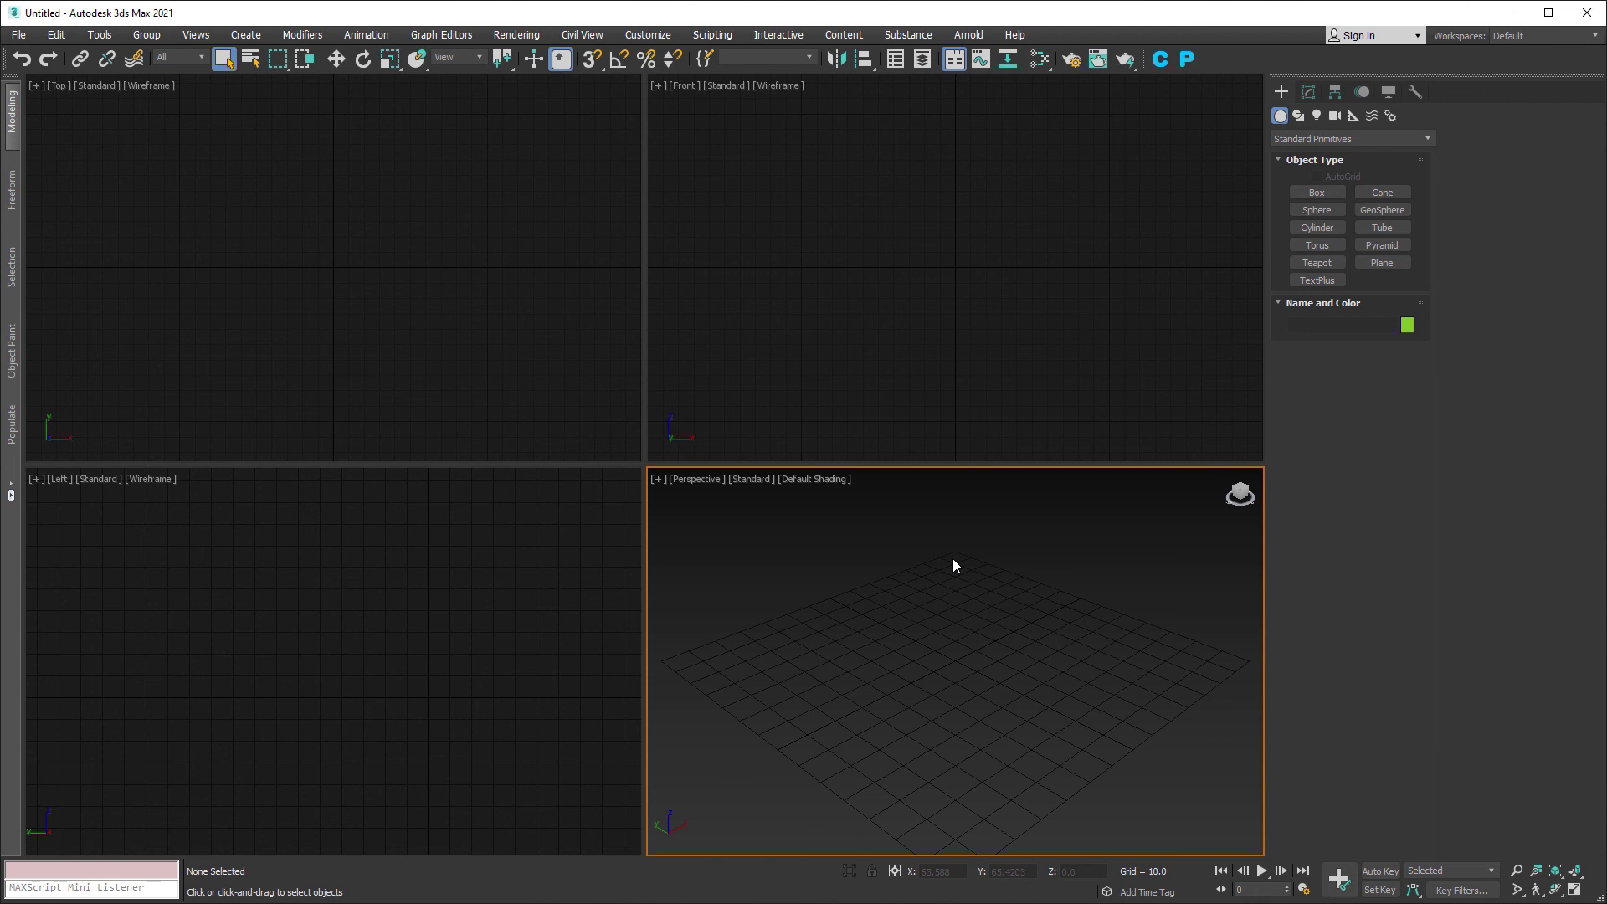
- Switch to the other open 3ds Max scene and box-select its six primitives
left_click(1511, 12)
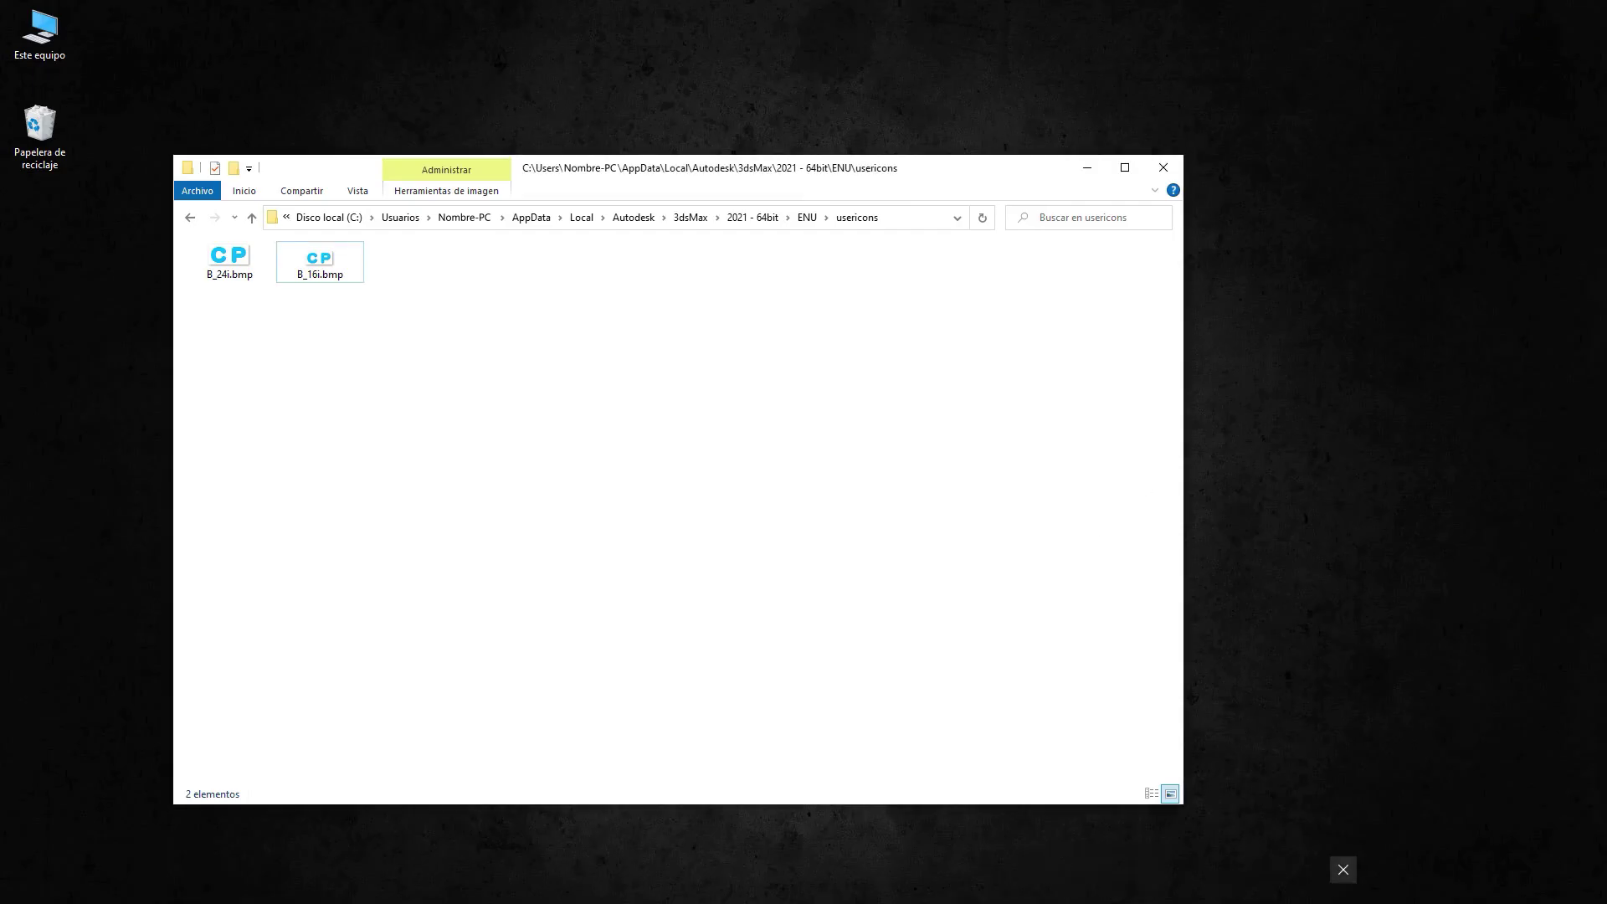
key("alt+Tab")
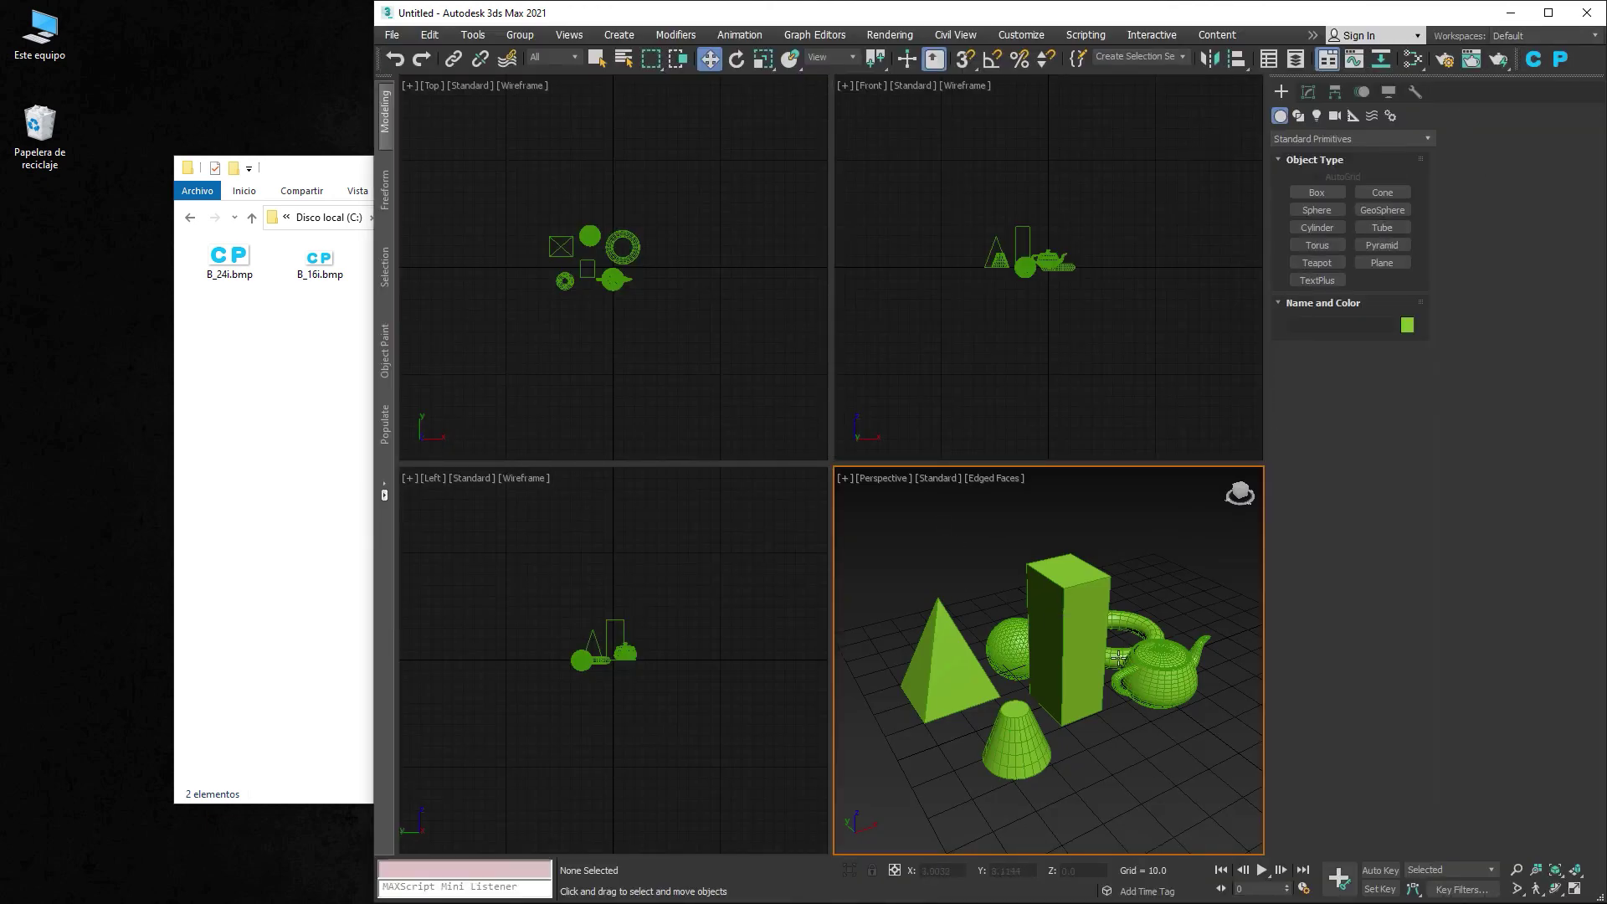
left_click_drag(911, 541, 1178, 780)
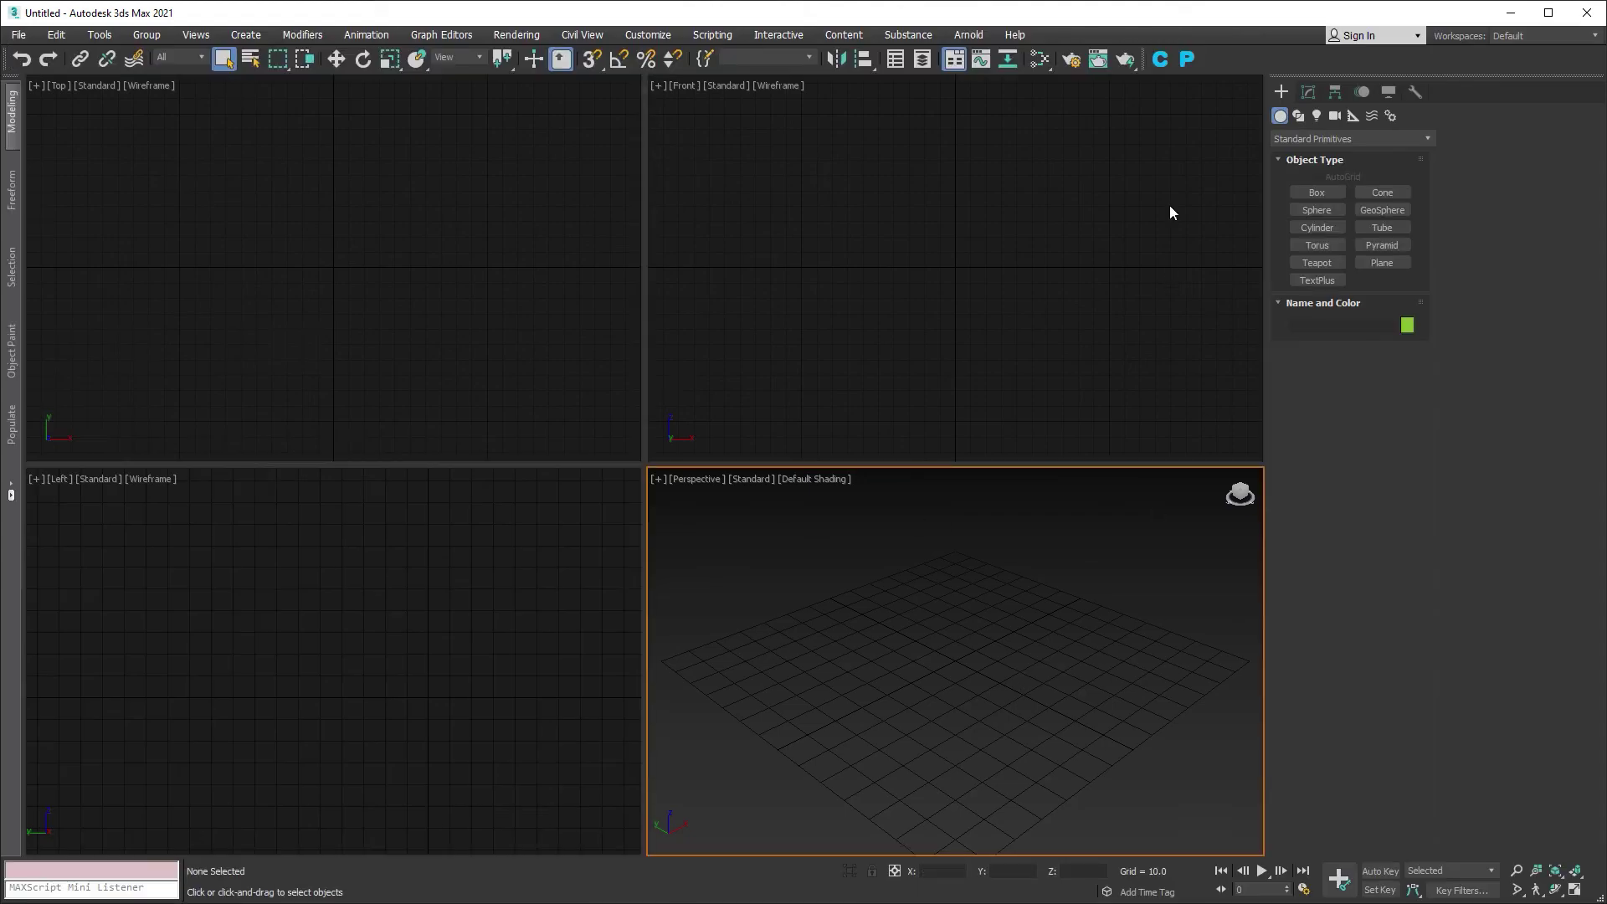
- Paste the six primitives with the custom P toolbar button, then clear the selection
left_click(1189, 59)
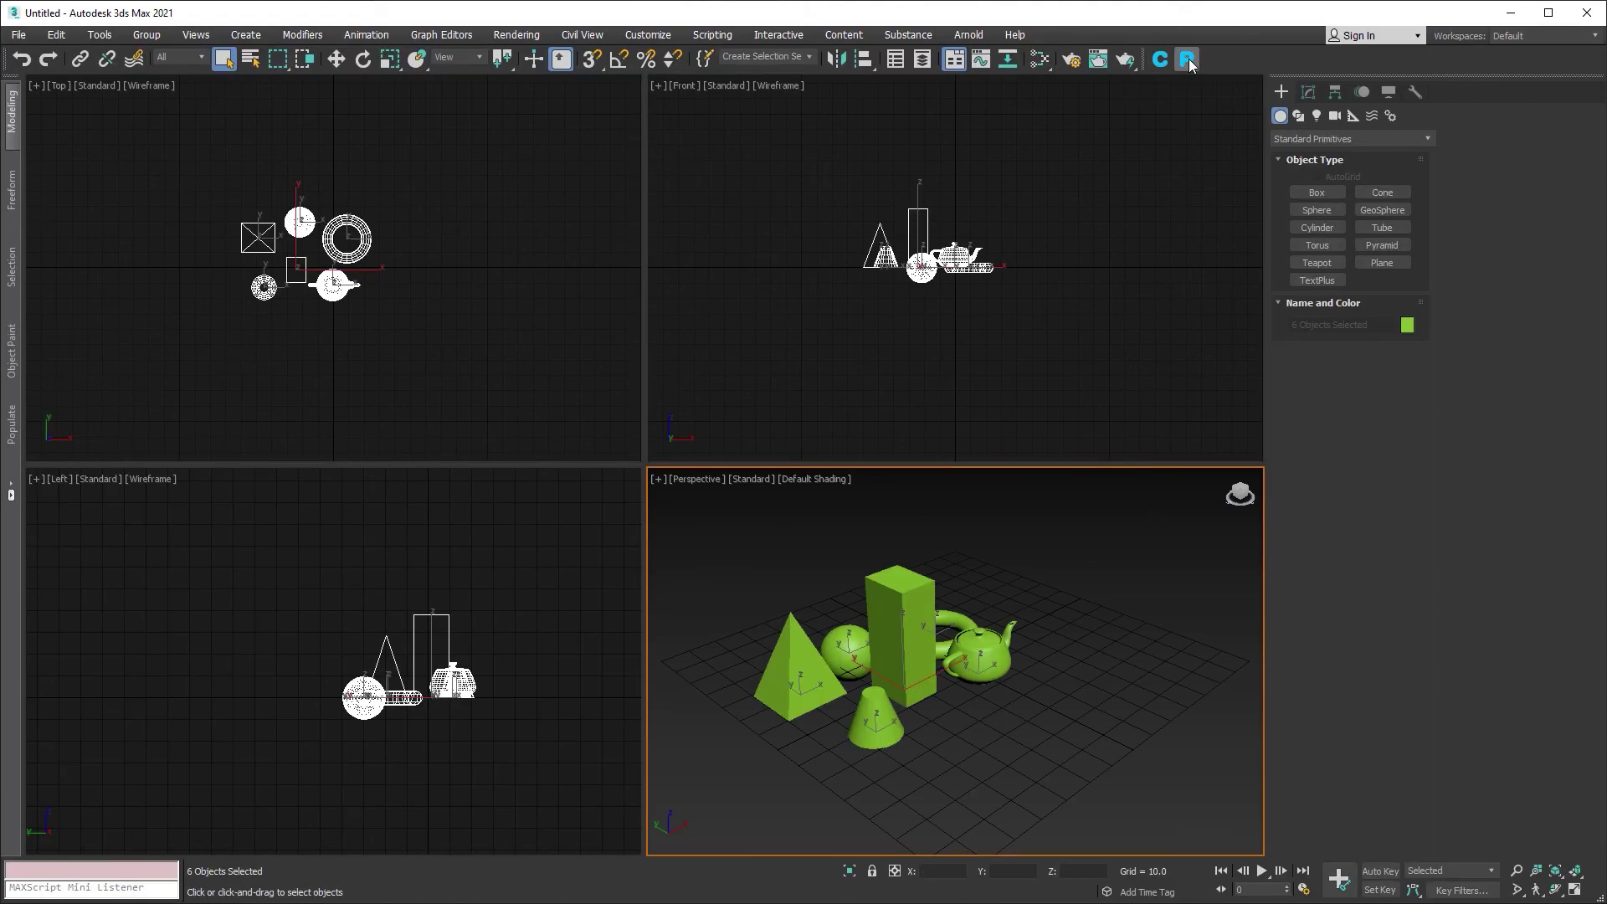
left_click(1034, 714)
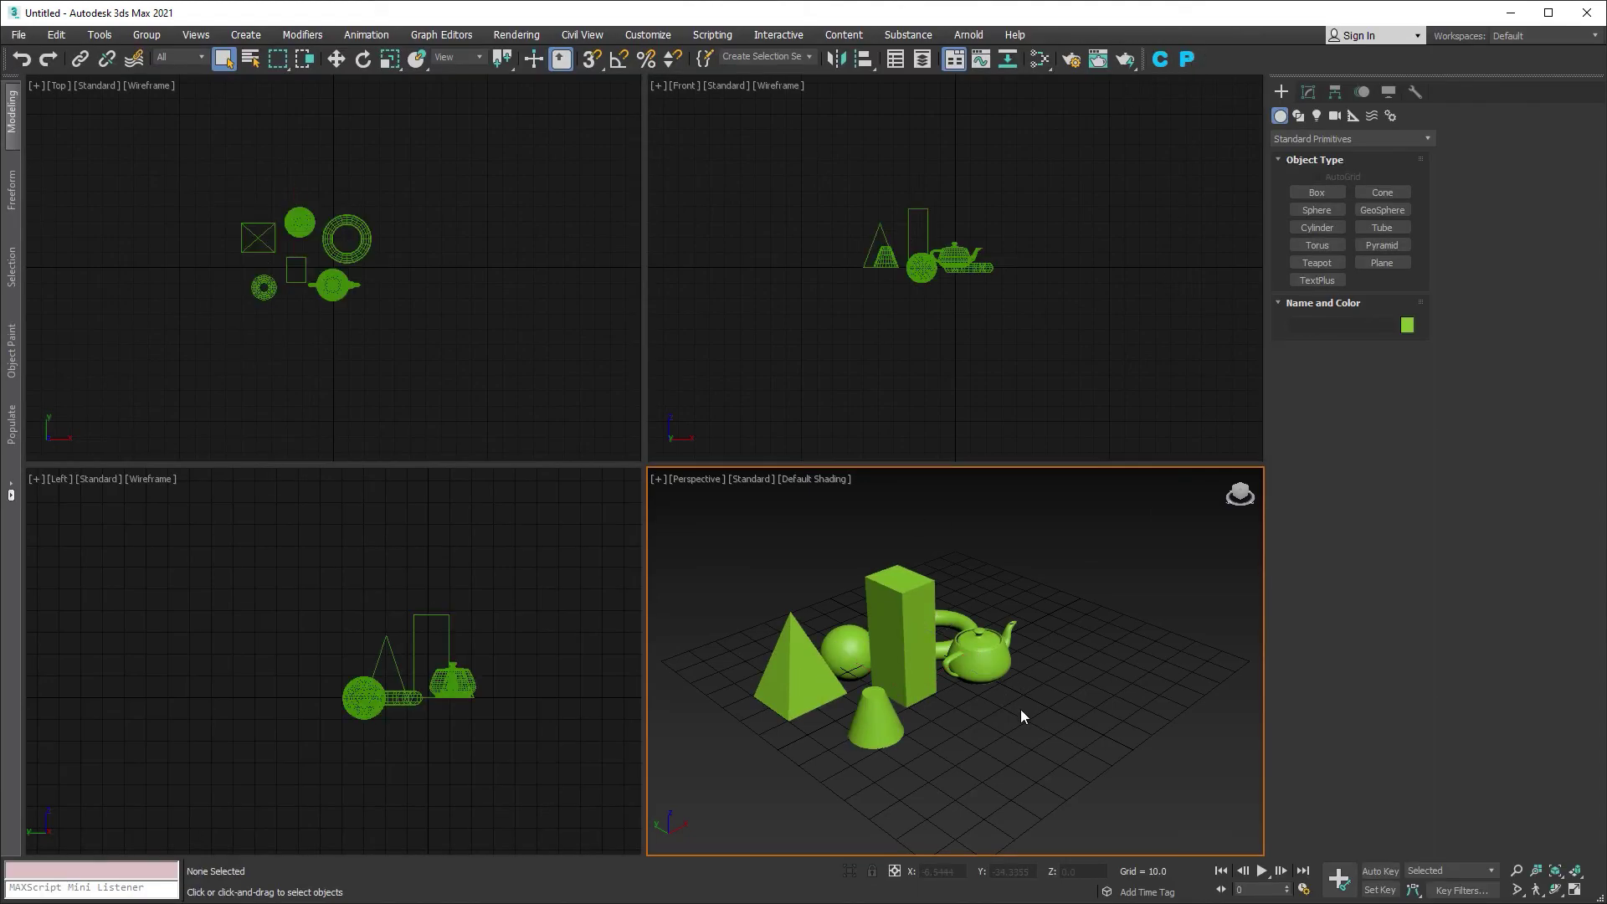